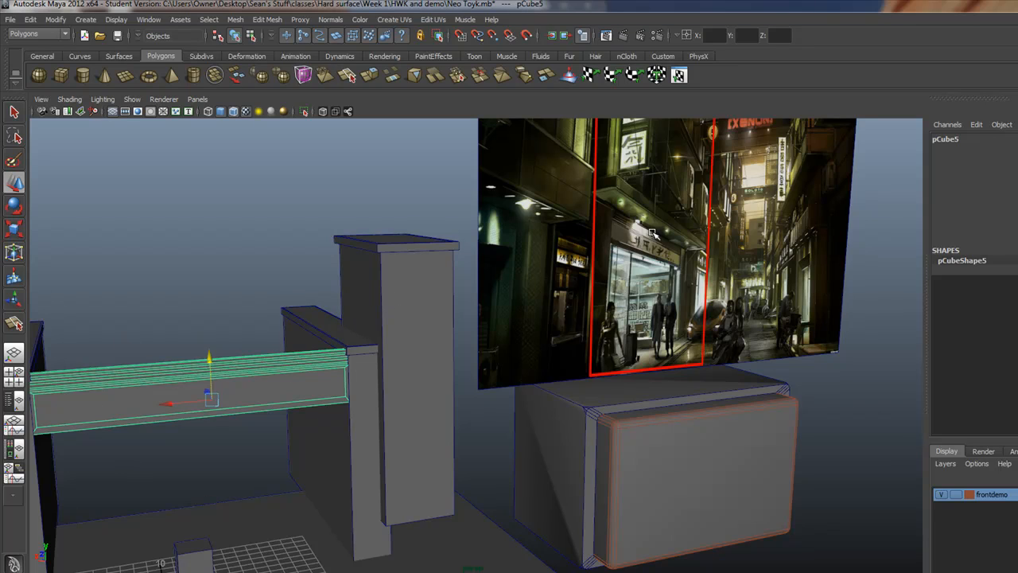
Examine the red-outlined shopfront in the street reference image and compare it with the blocked-out gateway model.
left_click_drag(645, 342, 604, 331, "alt")
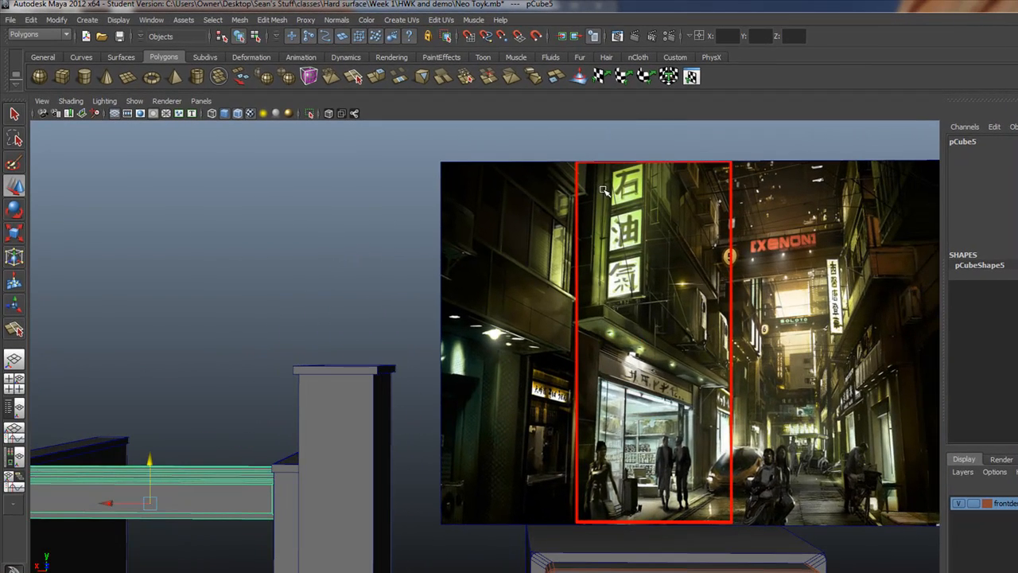
left_click_drag(595, 314, 607, 314, "alt")
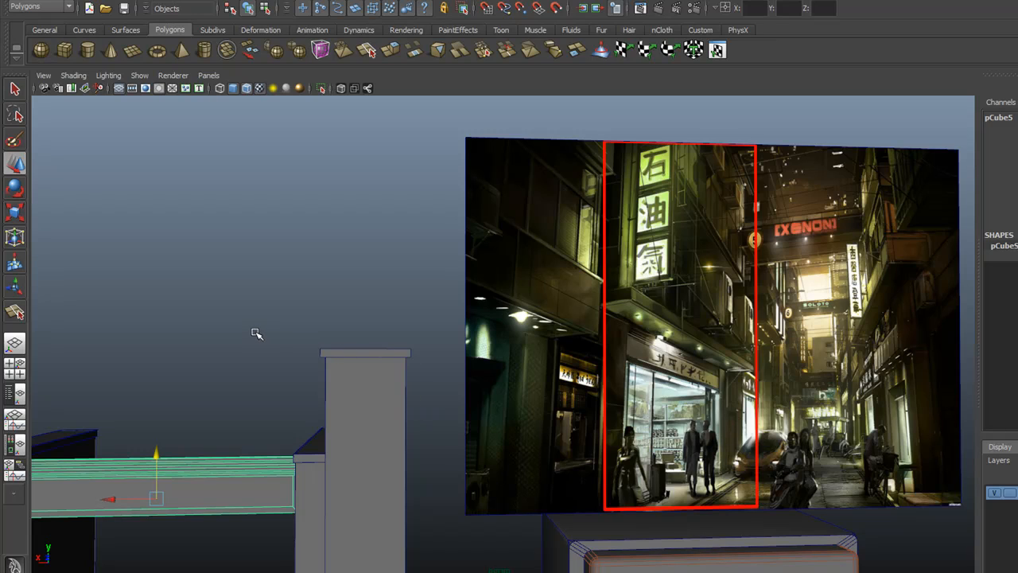
left_click_drag(256, 333, 396, 461, "alt")
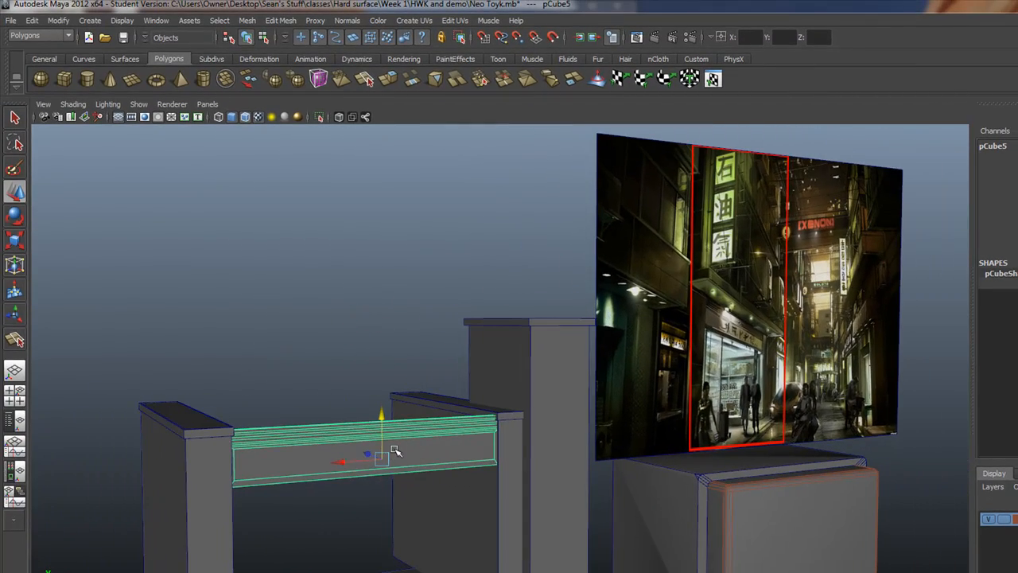
left_click_drag(636, 409, 628, 404, "alt")
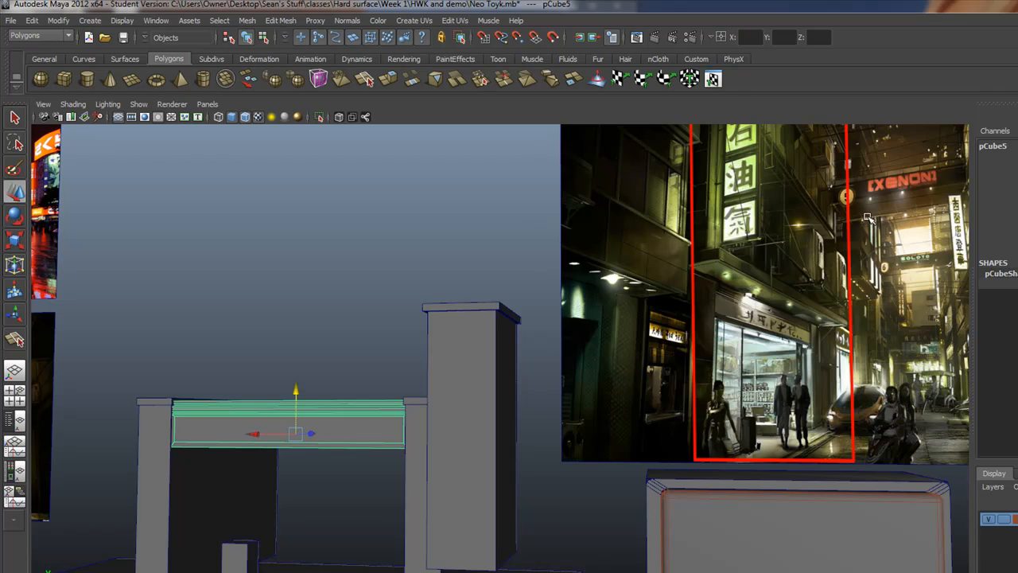
right_click_drag(802, 213, 708, 268, "alt")
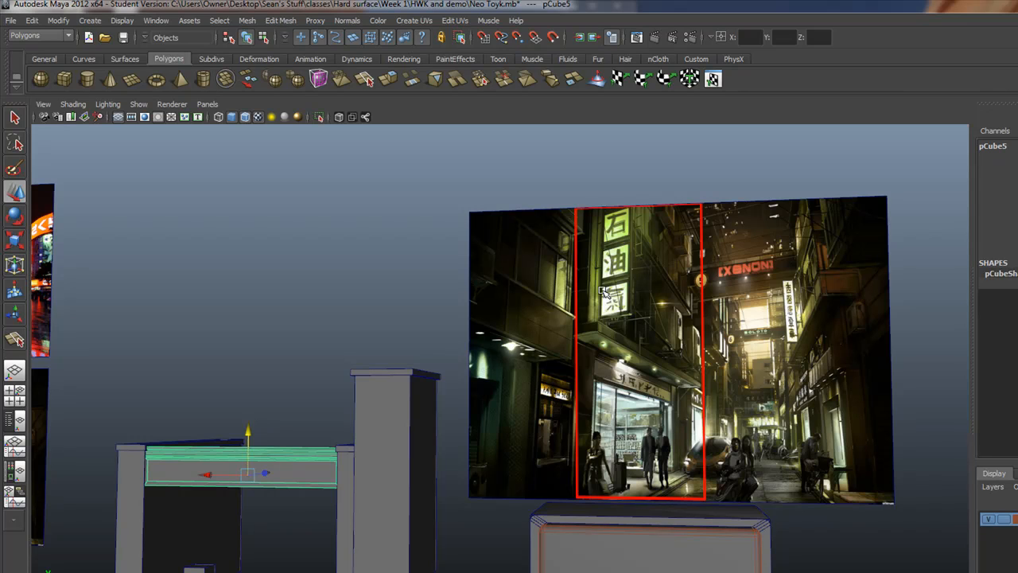
left_click_drag(552, 366, 571, 366, "alt")
right_click_drag(515, 353, 587, 365, "alt")
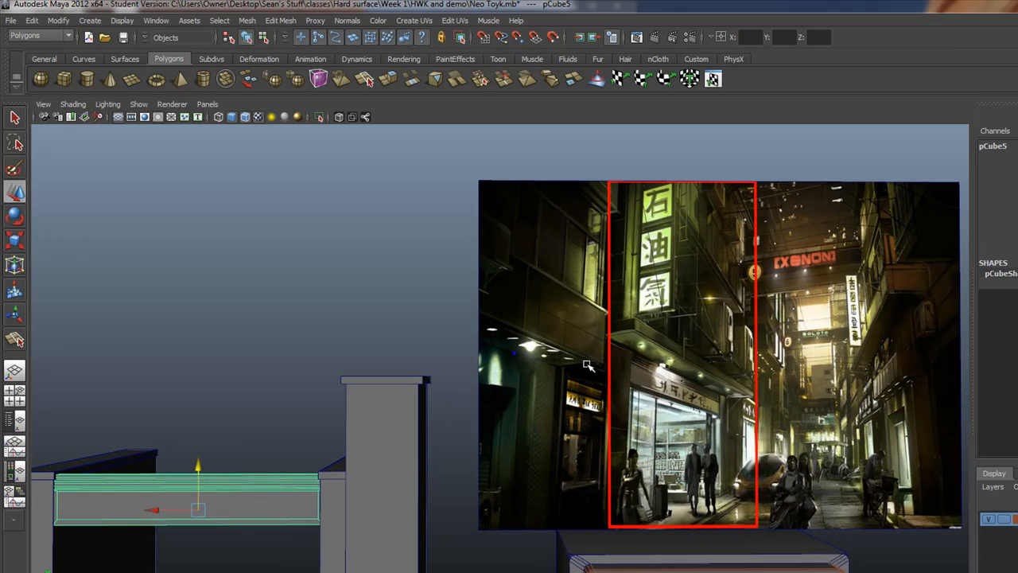
middle_click_drag(611, 315, 566, 322, "alt")
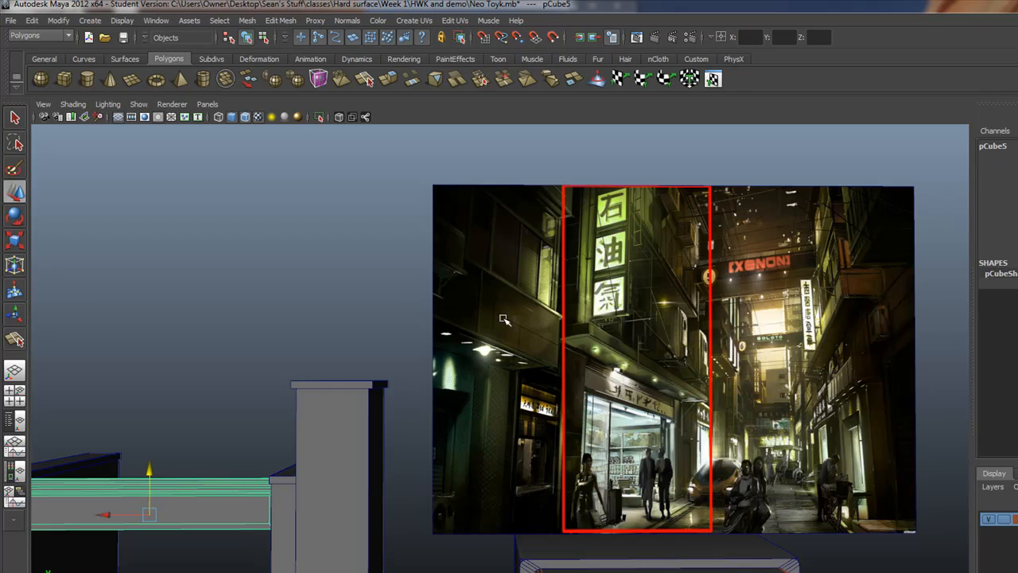
middle_click_drag(239, 372, 396, 247, "alt")
left_click_drag(374, 278, 408, 279, "alt")
right_click_drag(373, 278, 376, 301, "alt")
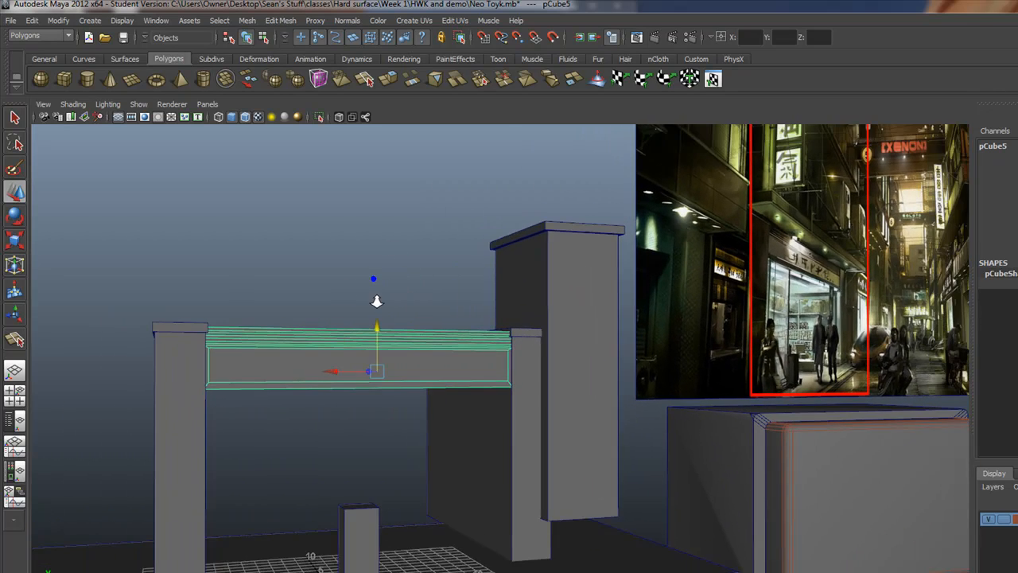
Delete the tall capped block beside the gateway's right column.
left_click(623, 278)
left_click(609, 274)
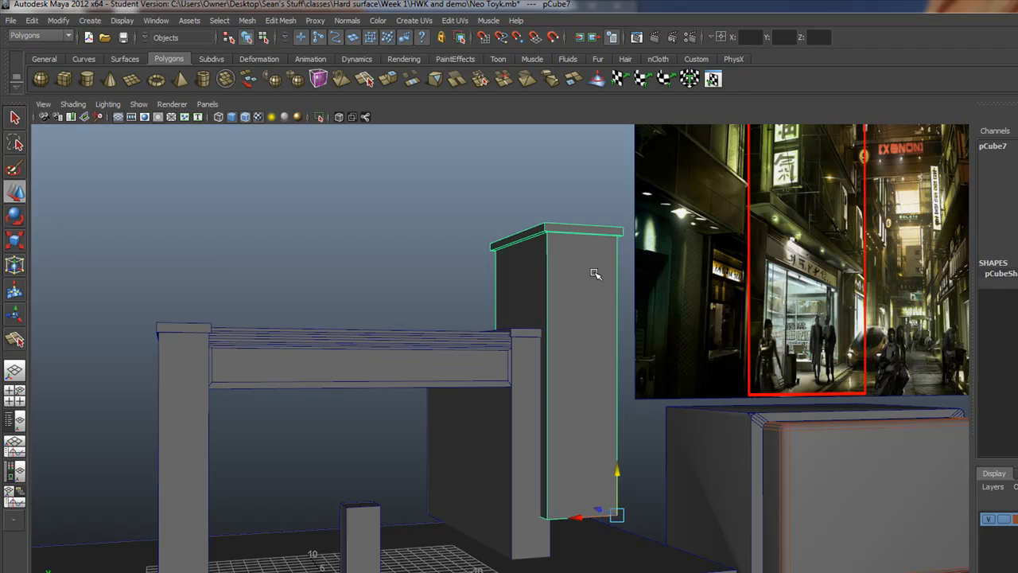
key("Delete")
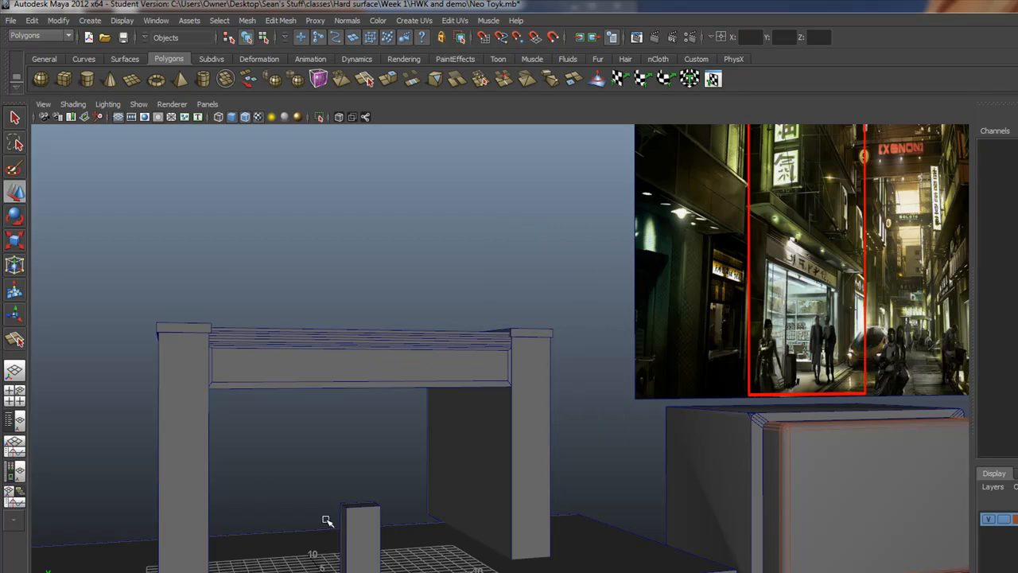
left_click(353, 531)
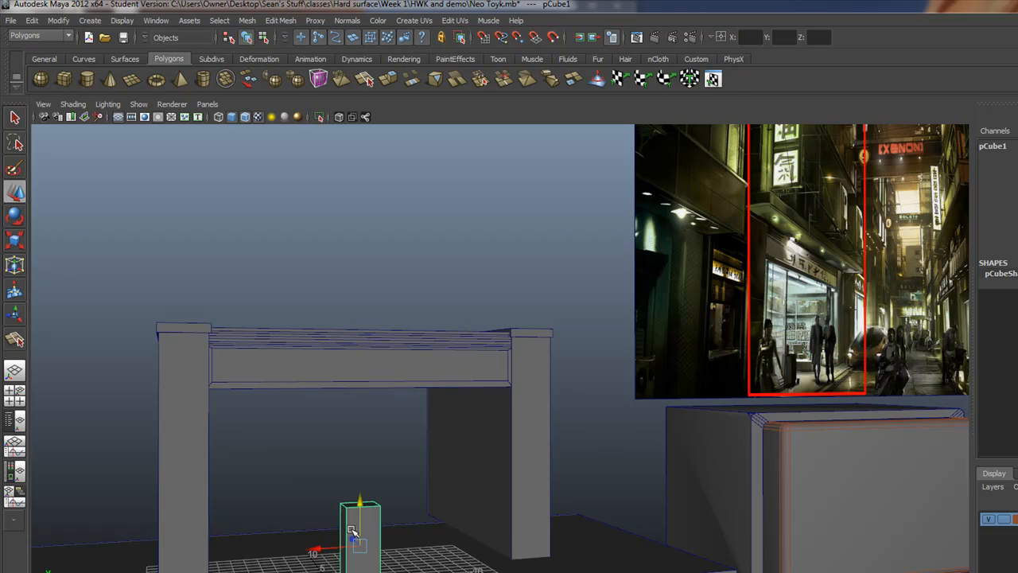
Widen the street reference image plane horizontally to a Scale X of about 1.656.
left_click(867, 237)
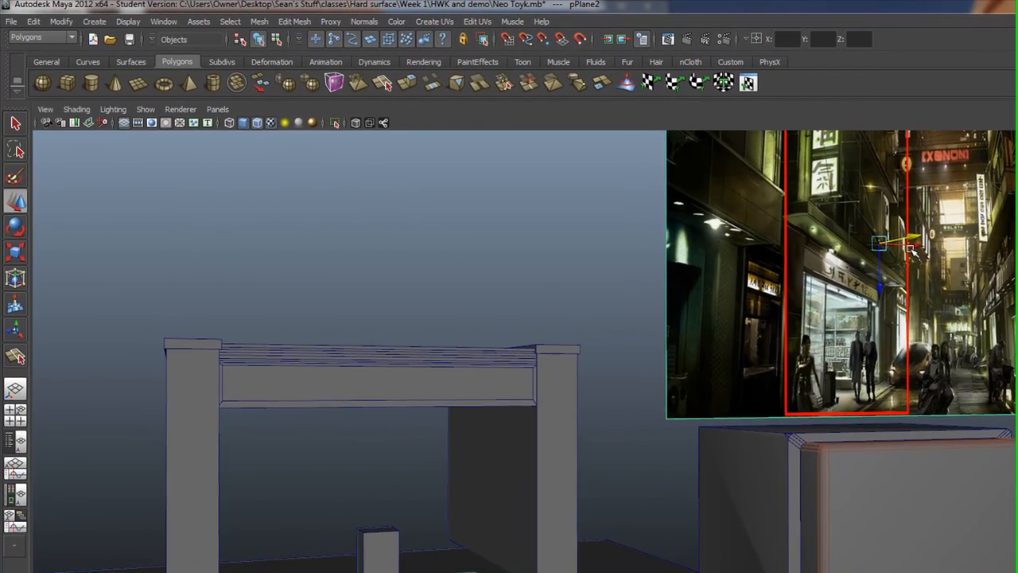
key("r")
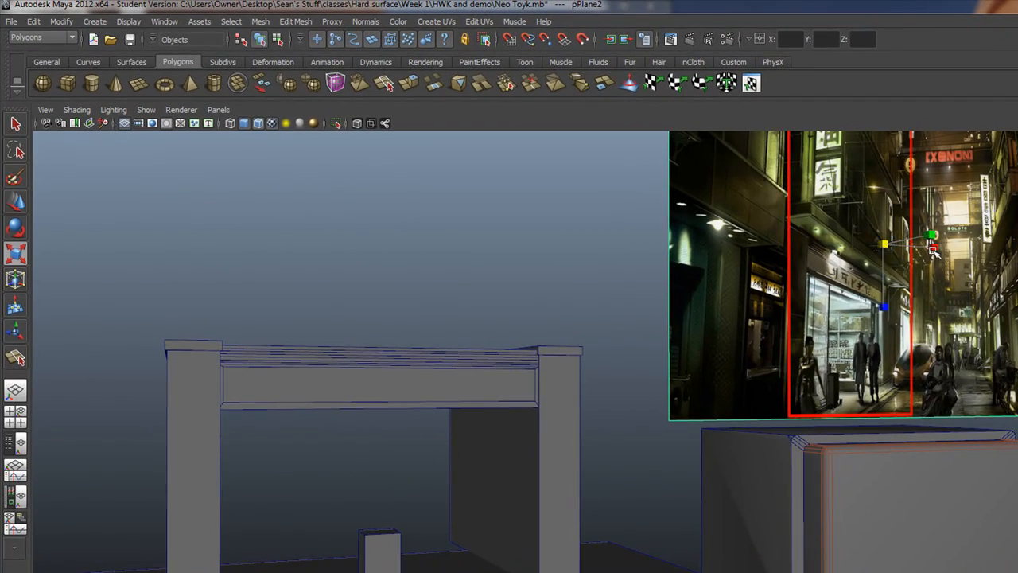
left_click_drag(916, 248, 938, 249)
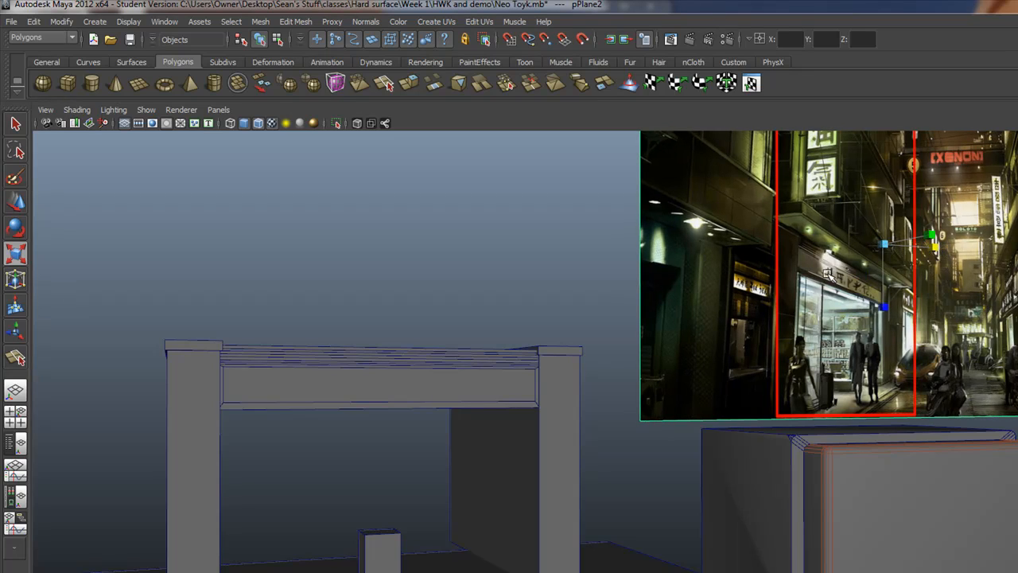
middle_click_drag(729, 270, 546, 370, "alt")
left_click_drag(548, 365, 585, 370, "alt")
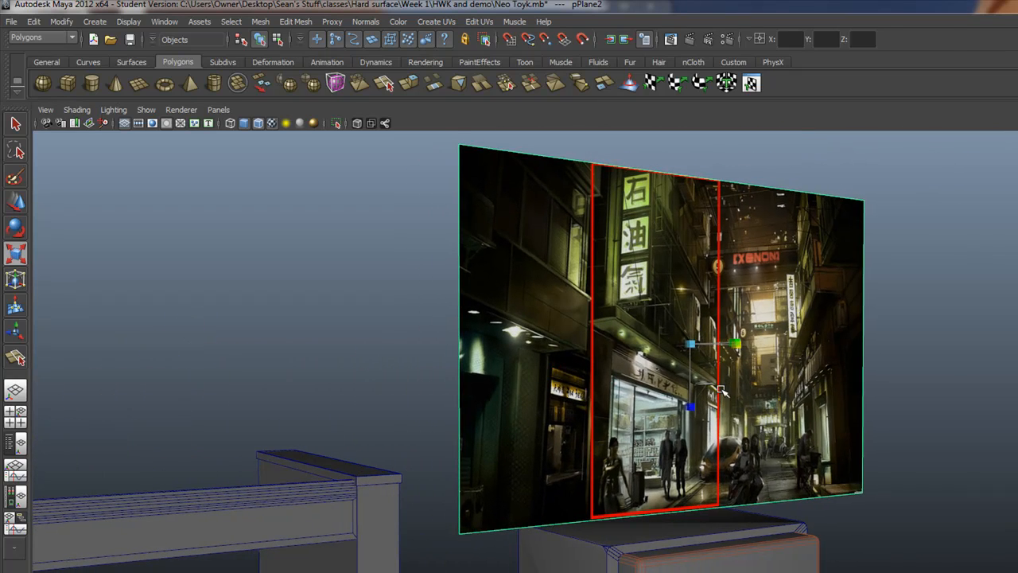
left_click_drag(720, 393, 707, 403, "alt")
left_click_drag(719, 362, 674, 350, "alt")
left_click_drag(772, 340, 771, 340)
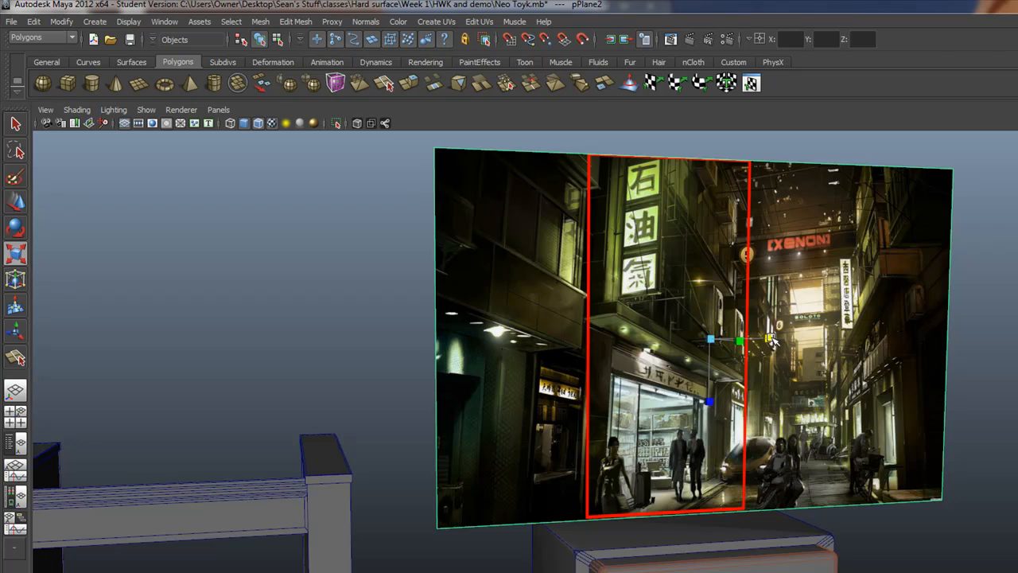
Draw a tall polygon cube on the grid in front of the gateway's right column.
left_click_drag(243, 411, 419, 263, "alt")
right_click_drag(322, 421, 512, 431, "alt")
left_click_drag(345, 421, 675, 293, "alt")
right_click_drag(661, 300, 541, 289, "alt")
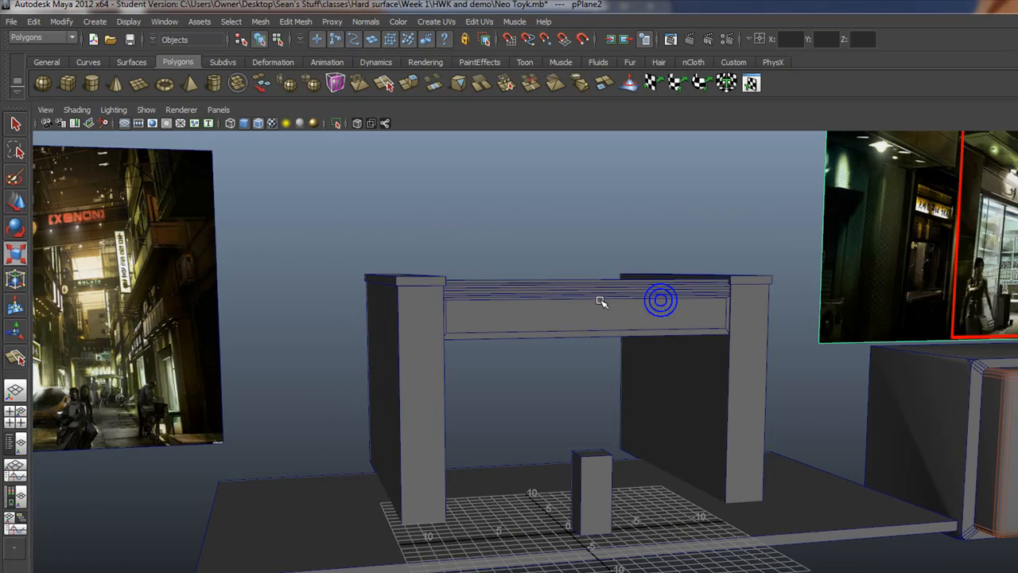
left_click_drag(665, 336, 554, 365, "alt")
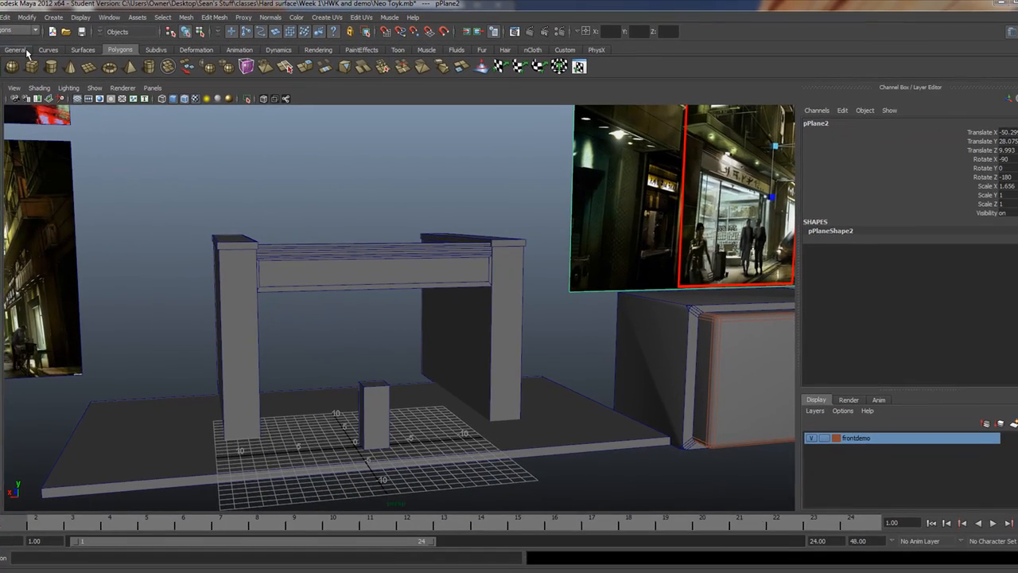
left_click(68, 82)
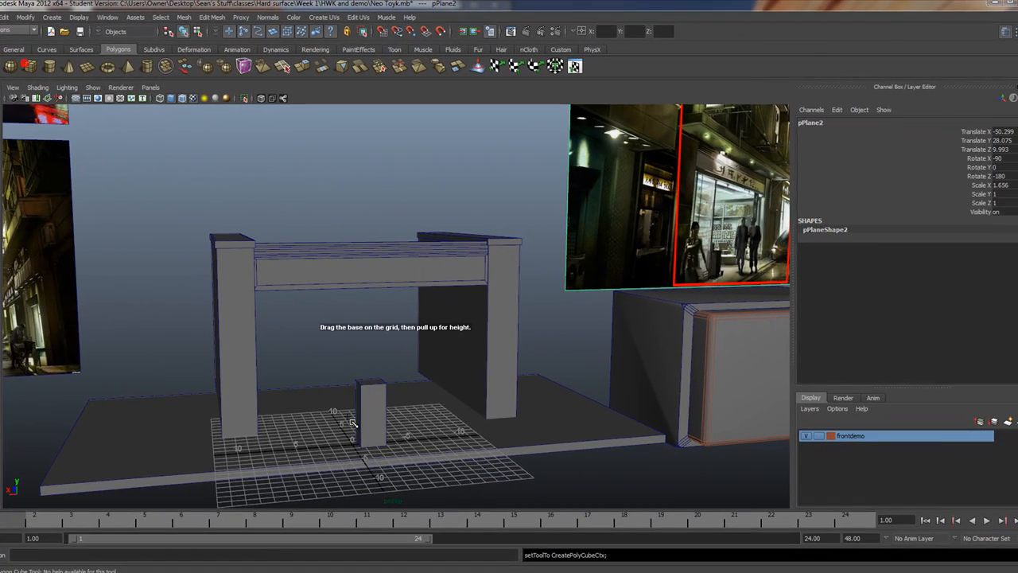
left_click_drag(441, 435, 482, 286)
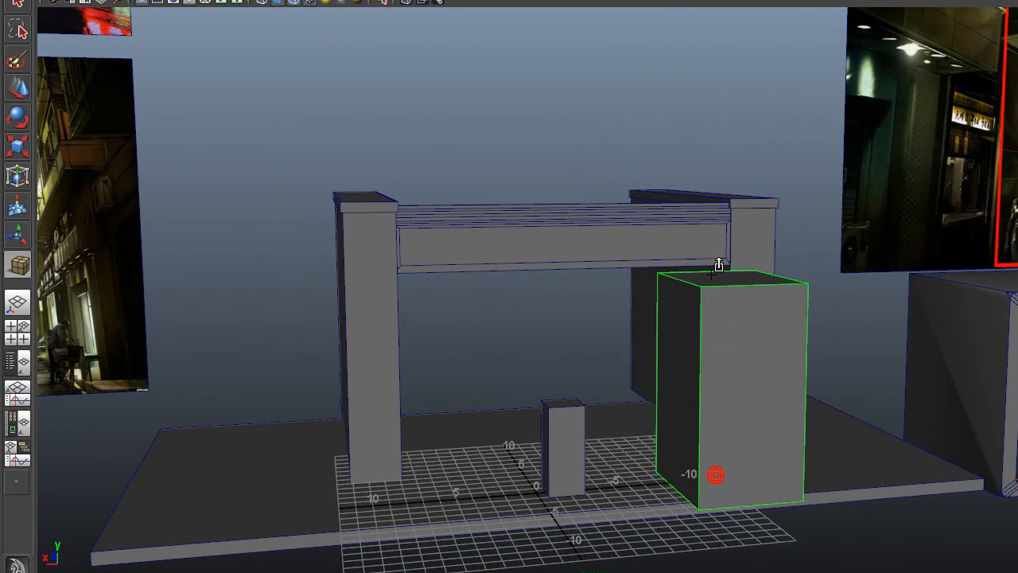
left_click_drag(718, 264, 716, 243)
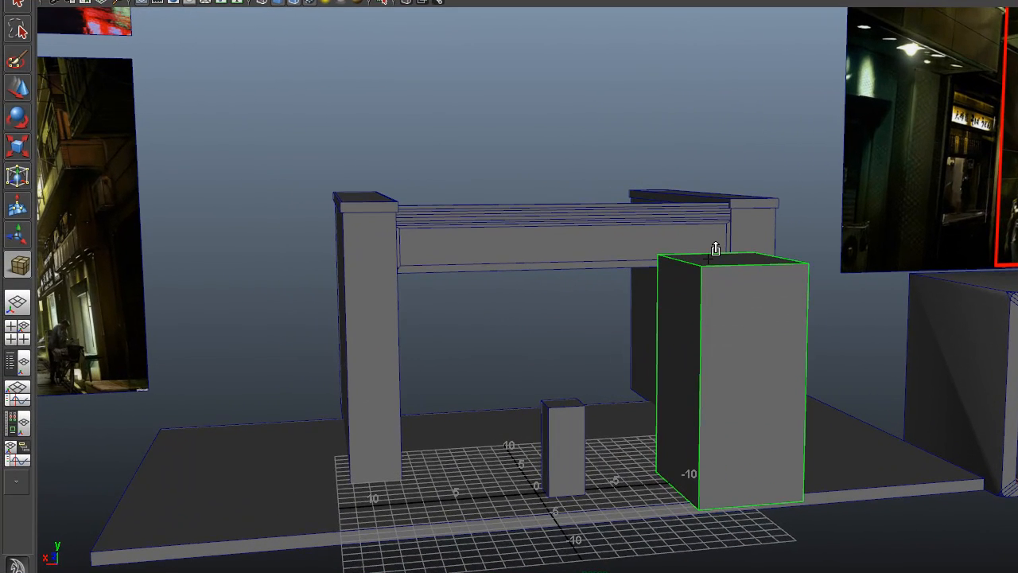
Move the new cube along the X axis to stand in front of the gateway's left half.
key("w")
key("w")
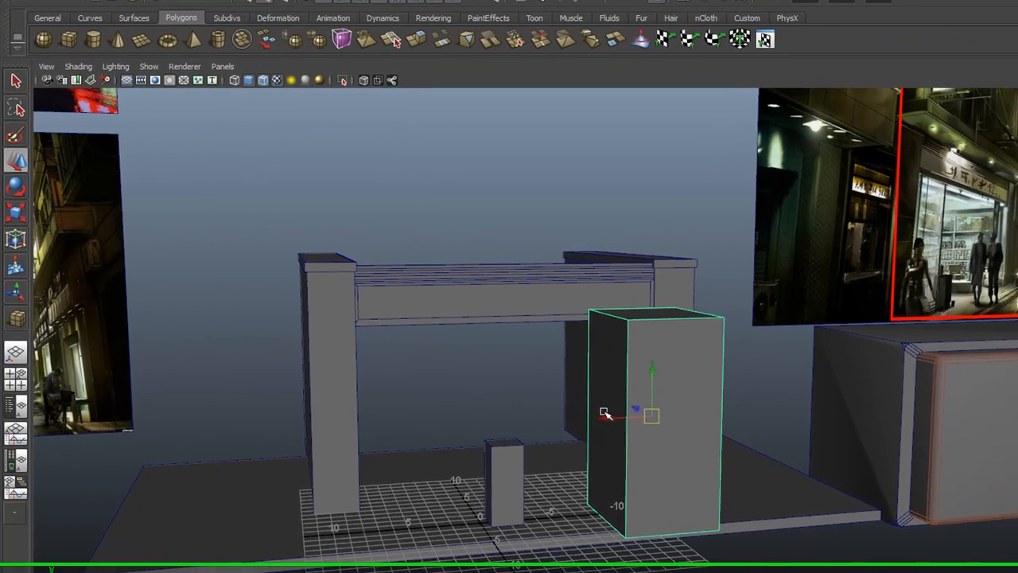
left_click_drag(604, 414, 354, 458)
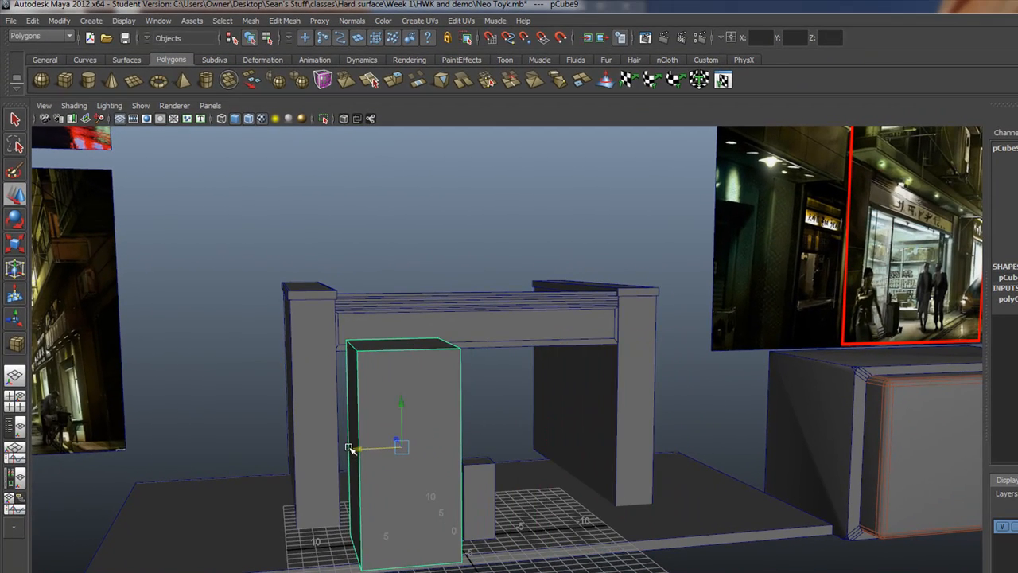
scroll(385, 444, "up", 1)
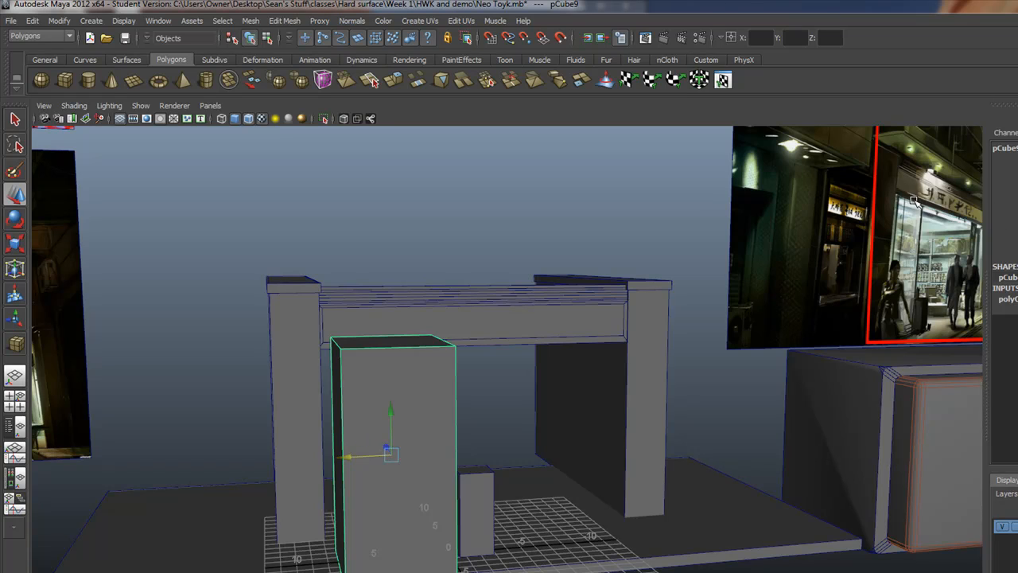
scroll(390, 424, "up", 1)
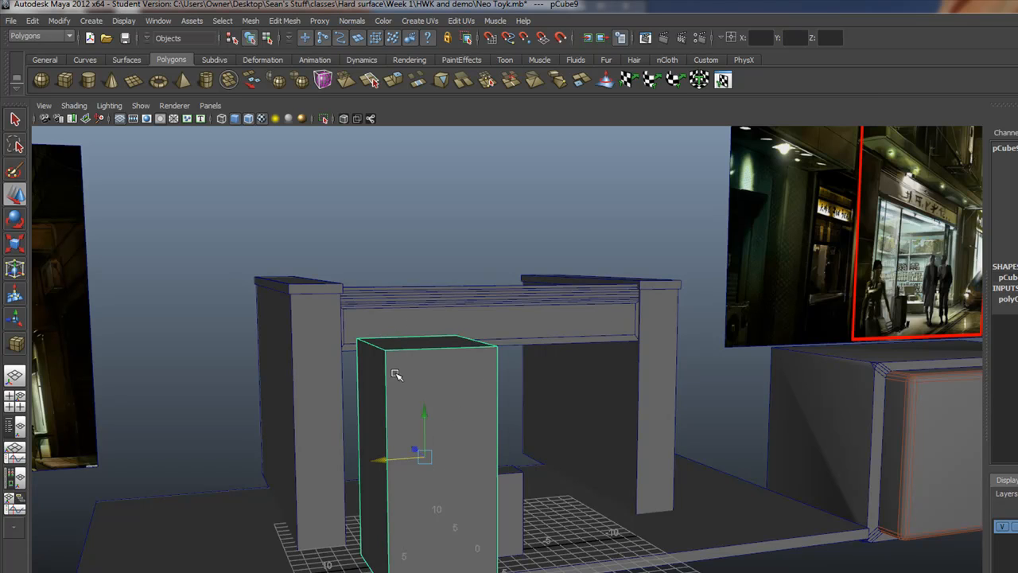
Duplicate the tall cube and move the copy along the X axis so the two stand apart.
left_click_drag(396, 473, 648, 480, "alt")
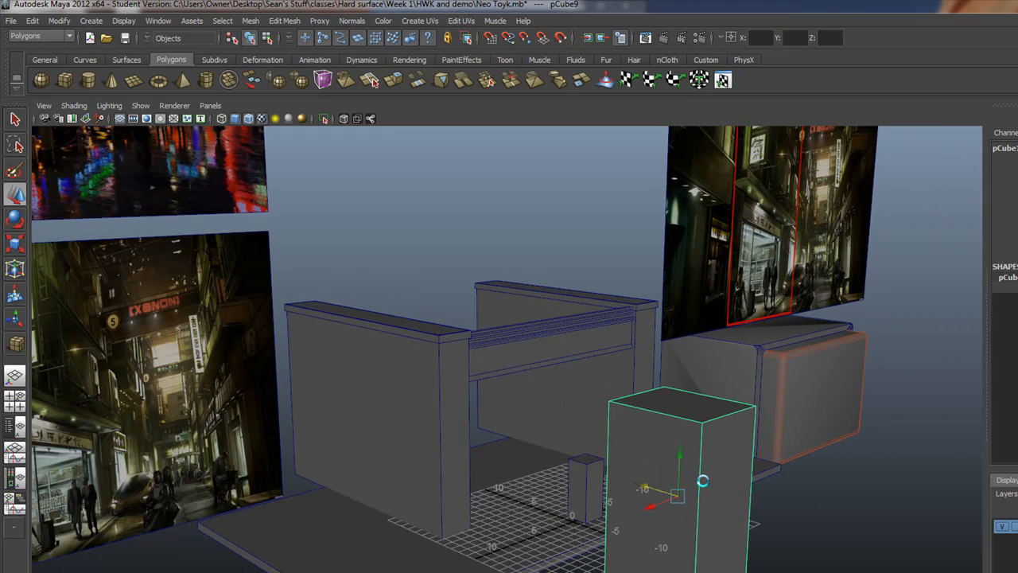
key("ctrl+d")
left_click_drag(665, 509, 768, 482)
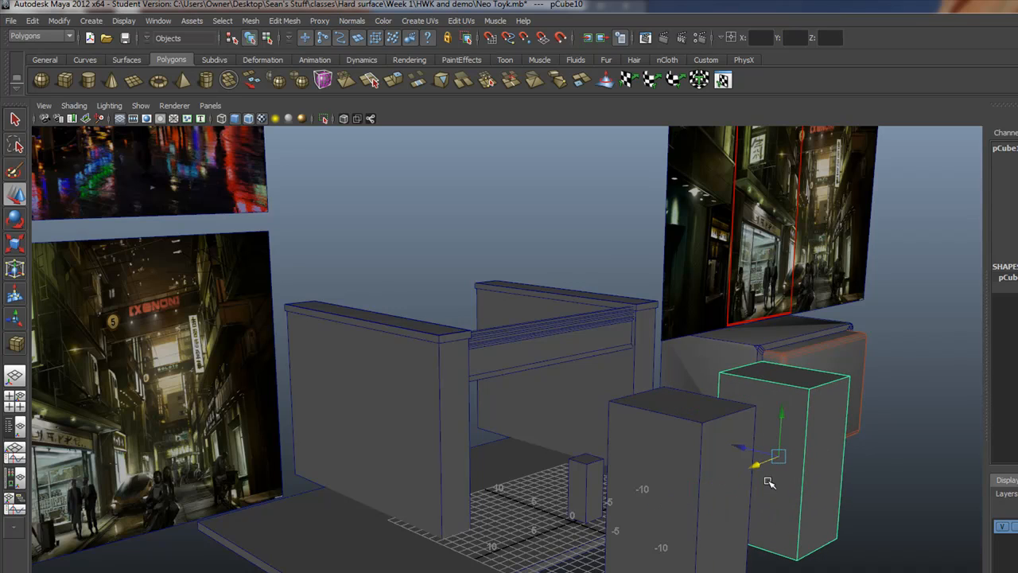
Select the four vertical side faces of the original tall cube, leaving its top face unselected.
right_click_drag(653, 440, 653, 466)
left_click(653, 464)
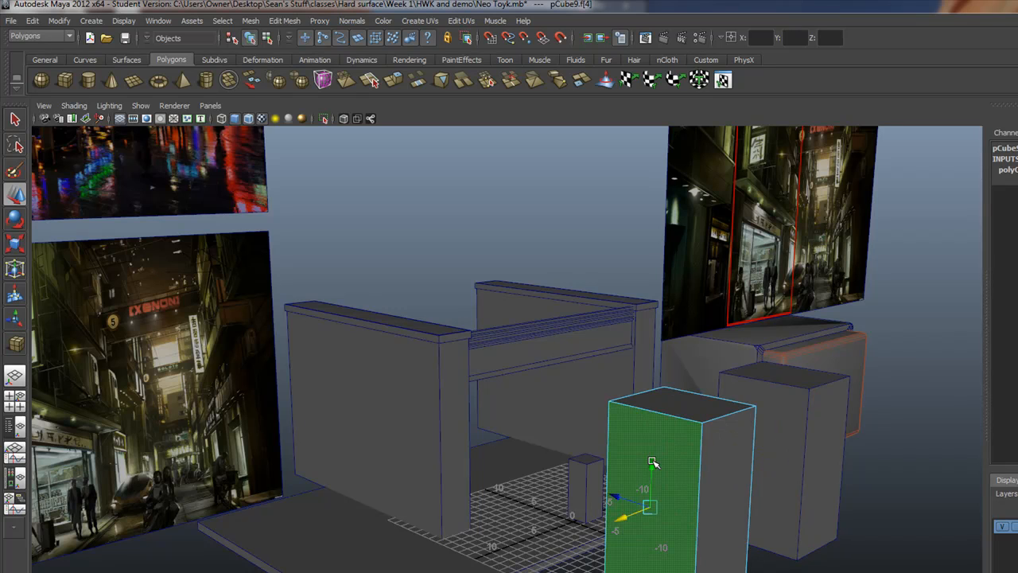
left_click_drag(620, 494, 584, 508, "alt")
left_click(499, 489)
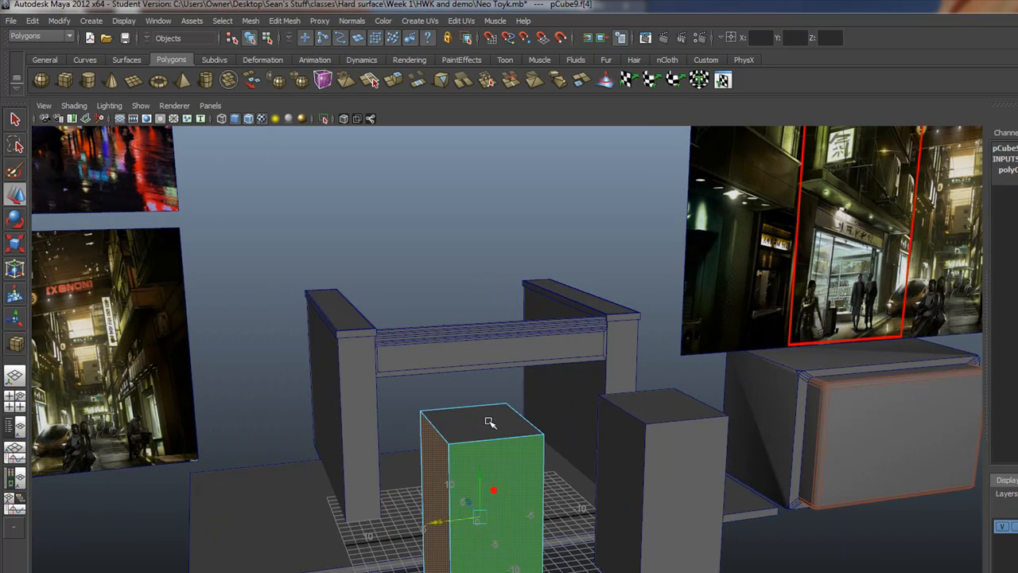
left_click(489, 420, "shift")
left_click_drag(488, 422, 536, 464, "alt")
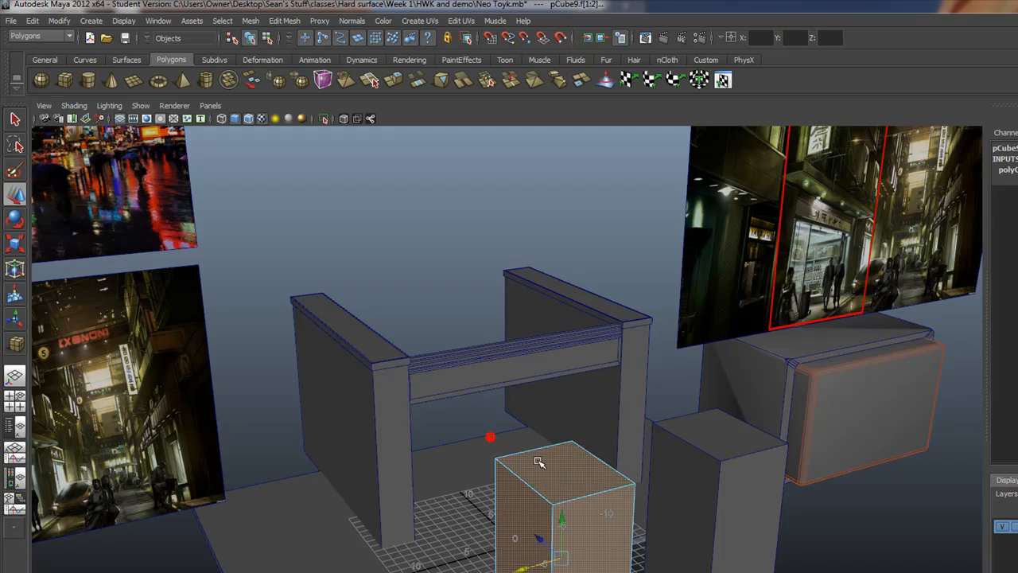
left_click(551, 467, "ctrl")
left_click_drag(477, 508, 681, 477, "alt")
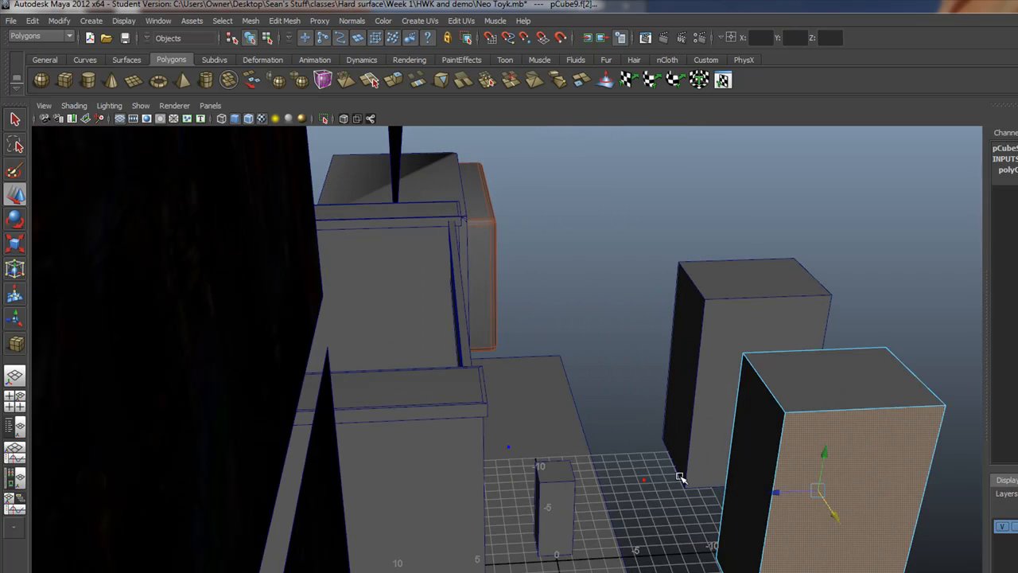
left_click(756, 439, "shift")
left_click_drag(762, 455, 562, 438, "alt")
left_click(151, 314, "shift")
left_click_drag(173, 345, 508, 441, "alt")
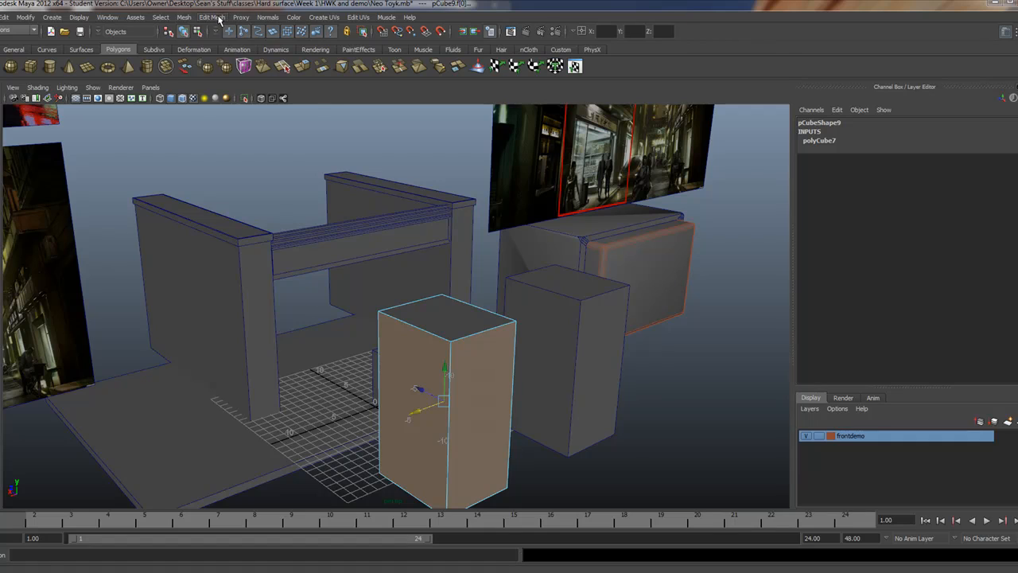
Turn off Keep Faces Together for mesh editing and check the option's state.
left_click(220, 19)
left_click(224, 36)
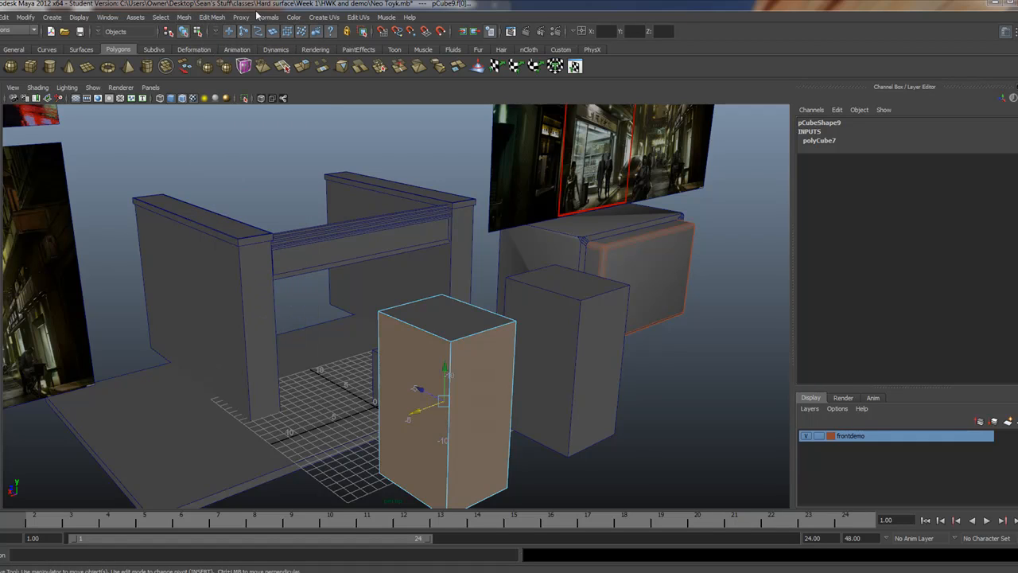
left_click(212, 17)
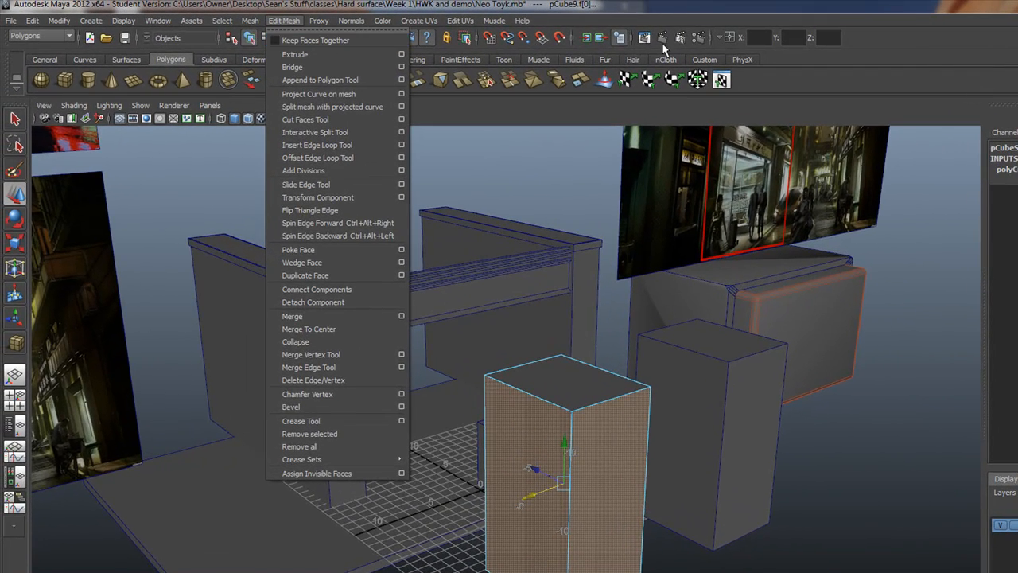
left_click(916, 79)
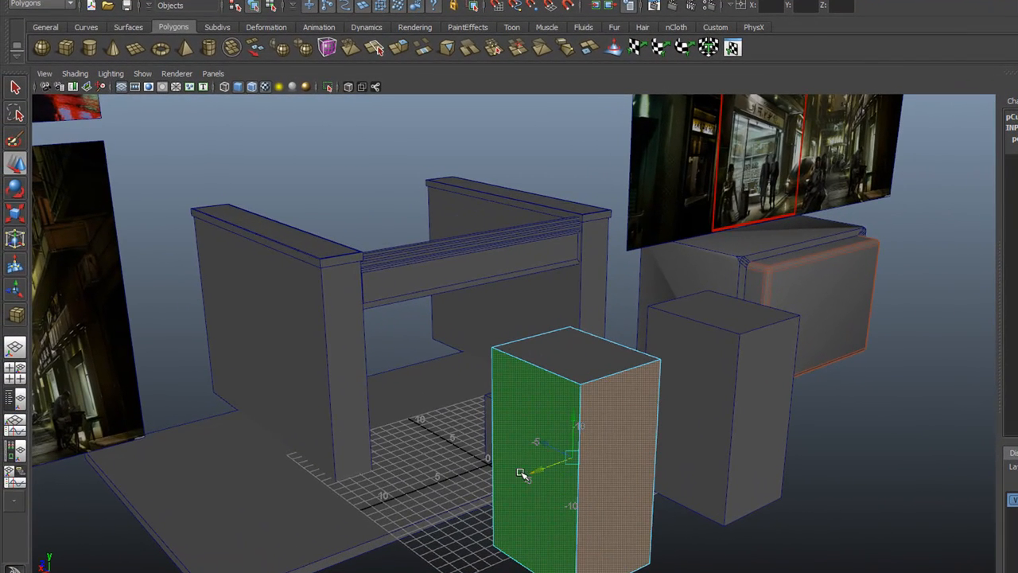
Extrude the four side faces of the tall cube individually and scale them inward slightly, leaving a thin border around each.
left_click(396, 48)
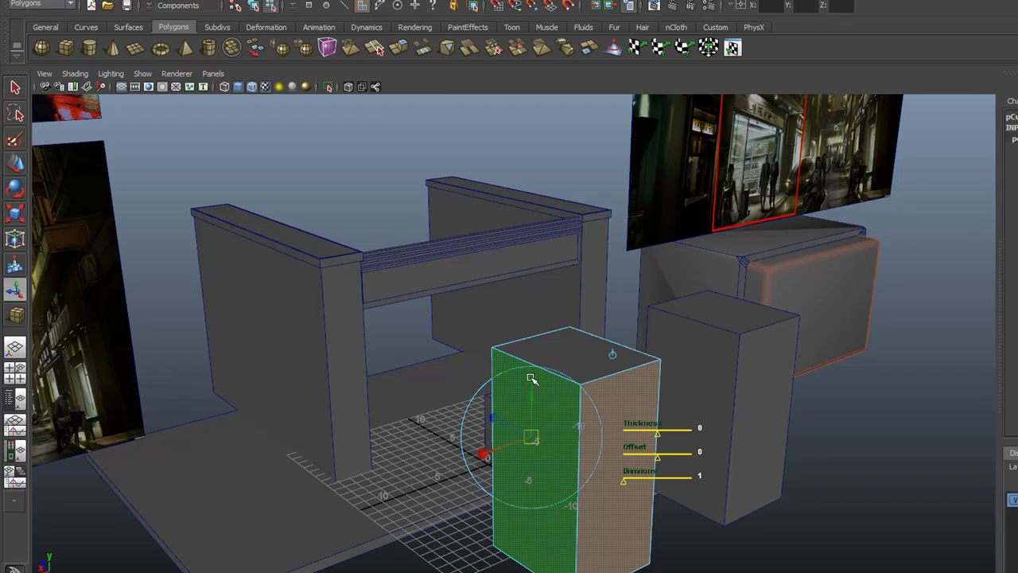
right_click_drag(536, 447, 624, 494, "alt")
left_click_drag(560, 477, 504, 464, "alt")
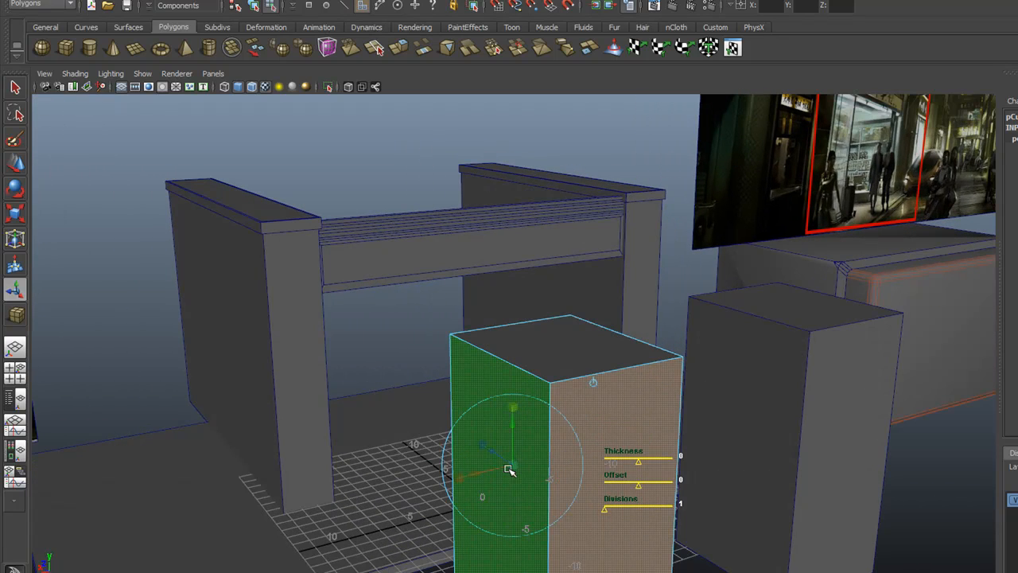
left_click_drag(512, 466, 510, 466)
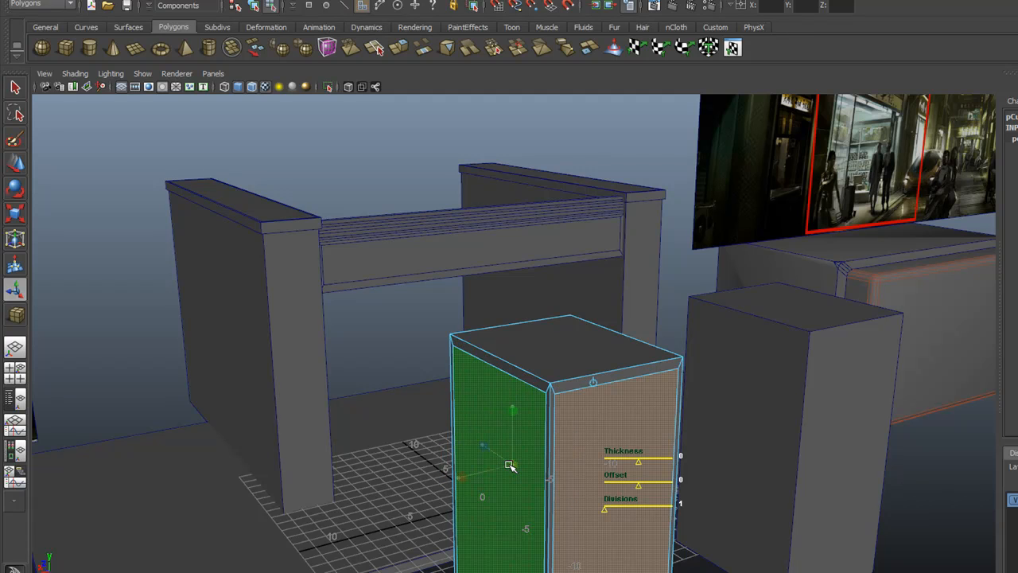
right_click_drag(552, 453, 499, 427, "alt")
left_click_drag(500, 428, 555, 453, "alt")
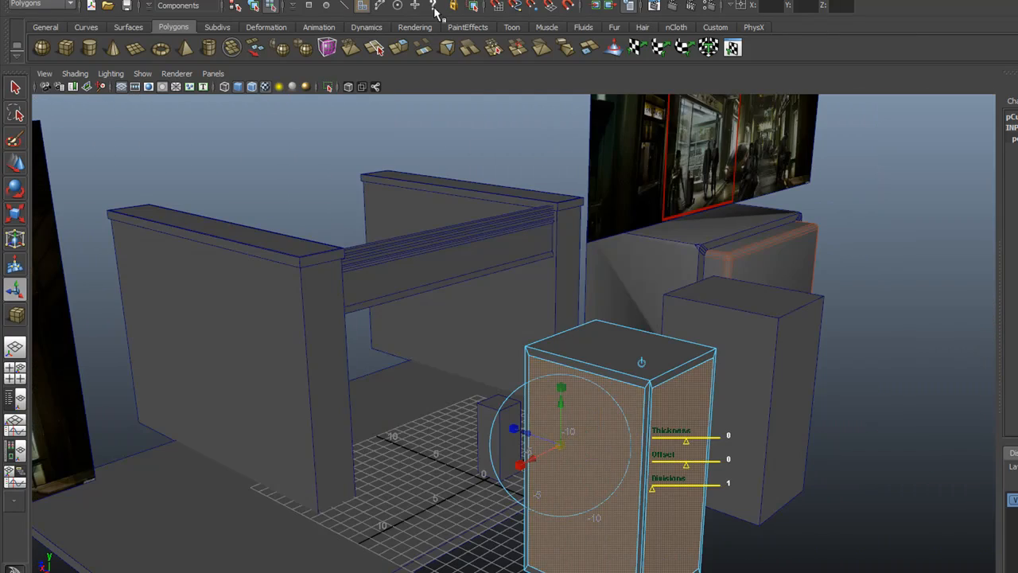
Extrude the inset side faces again and push them about 0.2 units into the cube to recess them behind the borders.
left_click(398, 50)
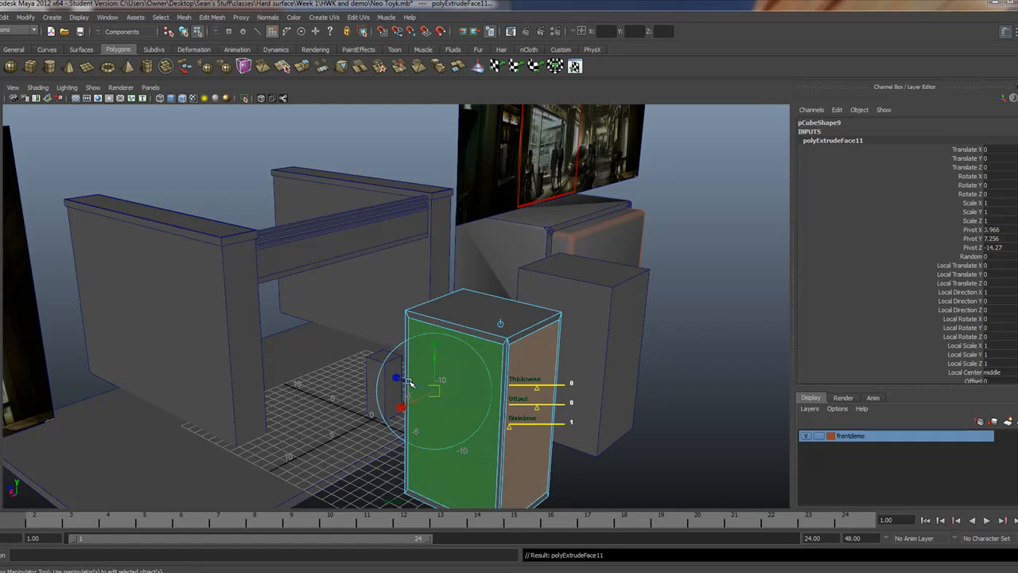
left_click_drag(410, 381, 411, 382)
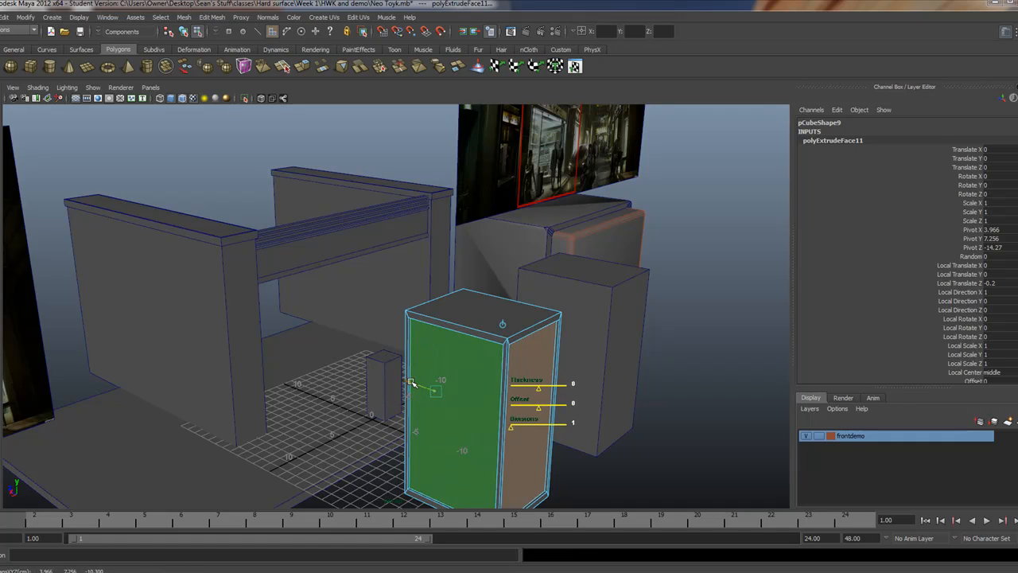
left_click_drag(411, 382, 410, 382)
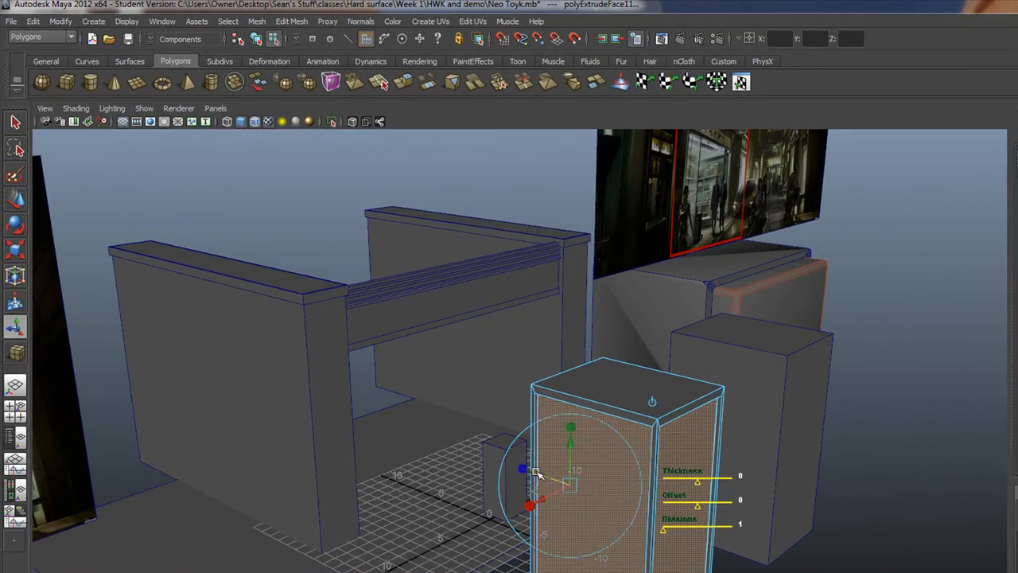
left_click_drag(490, 480, 598, 455, "alt")
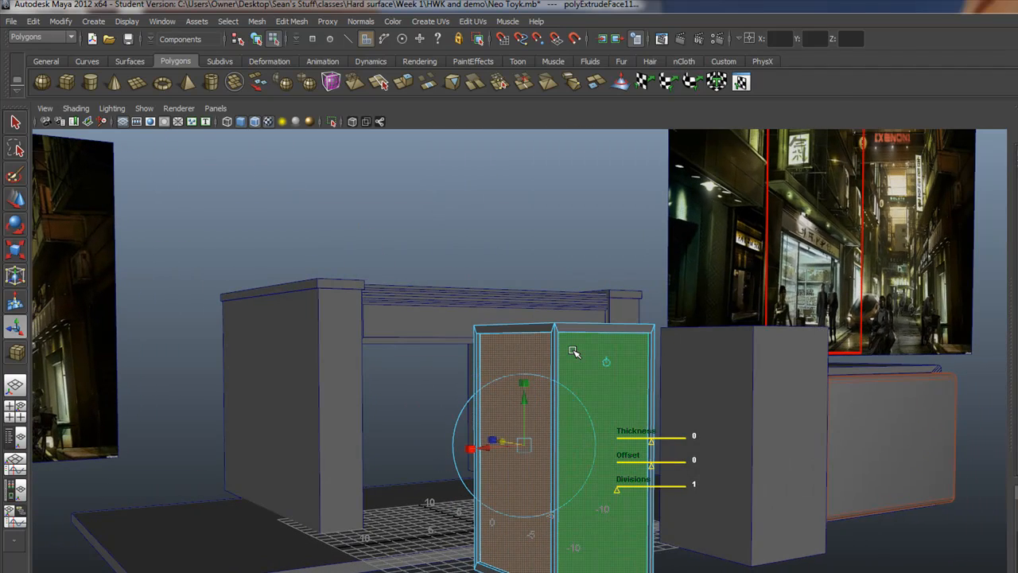
Select the recessed inner face on all four sides of the tall cube.
right_click_drag(574, 352, 621, 332)
left_click(600, 390)
right_click_drag(604, 411, 598, 425)
left_click(602, 422)
left_click(513, 425, "shift")
left_click_drag(521, 436, 620, 447, "alt")
left_click(420, 397, "shift")
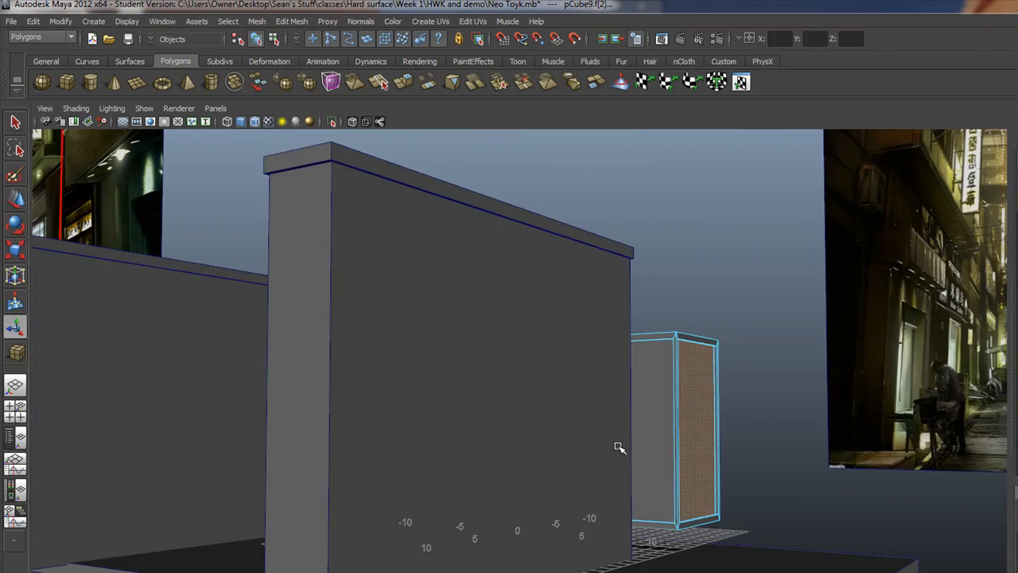
right_click_drag(619, 448, 877, 473, "alt")
left_click_drag(823, 469, 760, 465, "alt")
left_click(756, 443, "shift")
left_click_drag(814, 432, 650, 463, "alt")
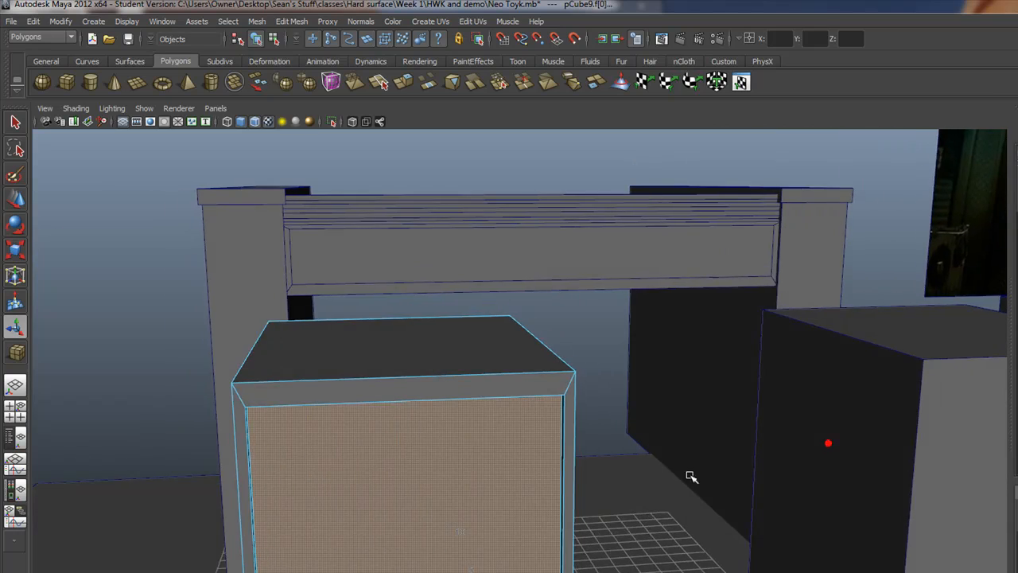
right_click_drag(651, 462, 318, 377, "alt")
left_click_drag(318, 377, 468, 432, "alt")
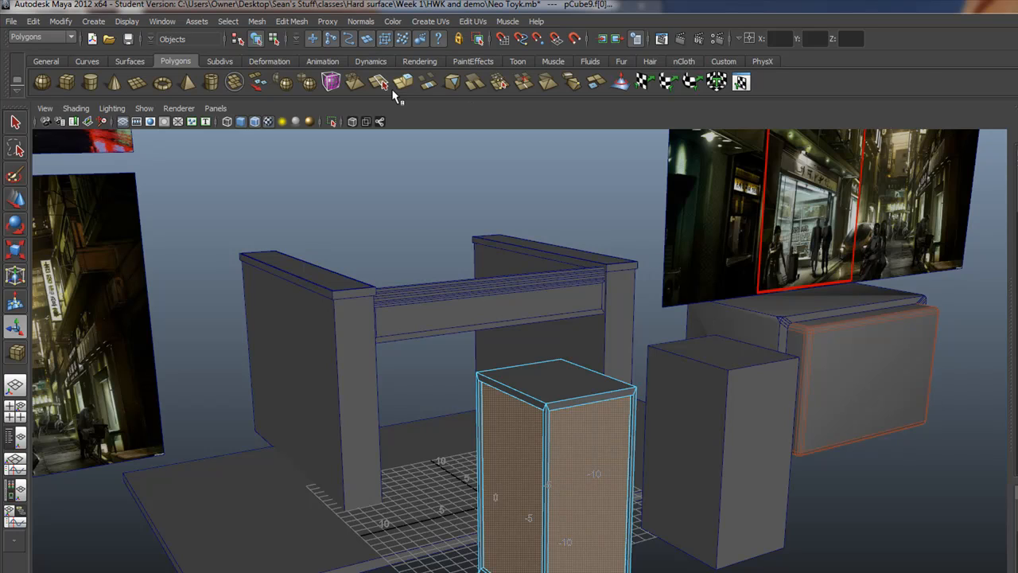
Extract the four selected faces from the tall cube as separate objects and return to object selection.
left_click(252, 21)
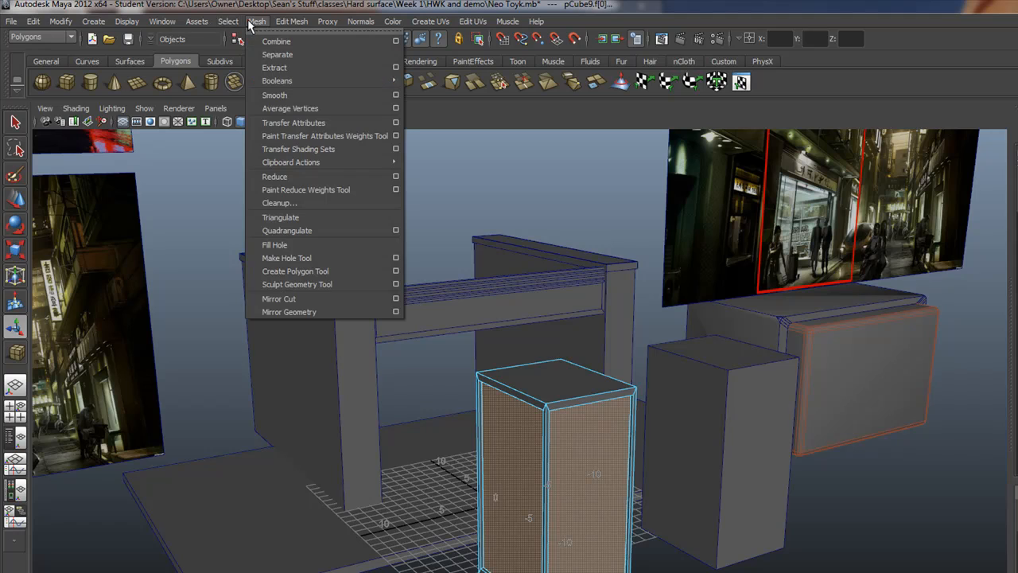
left_click(279, 69)
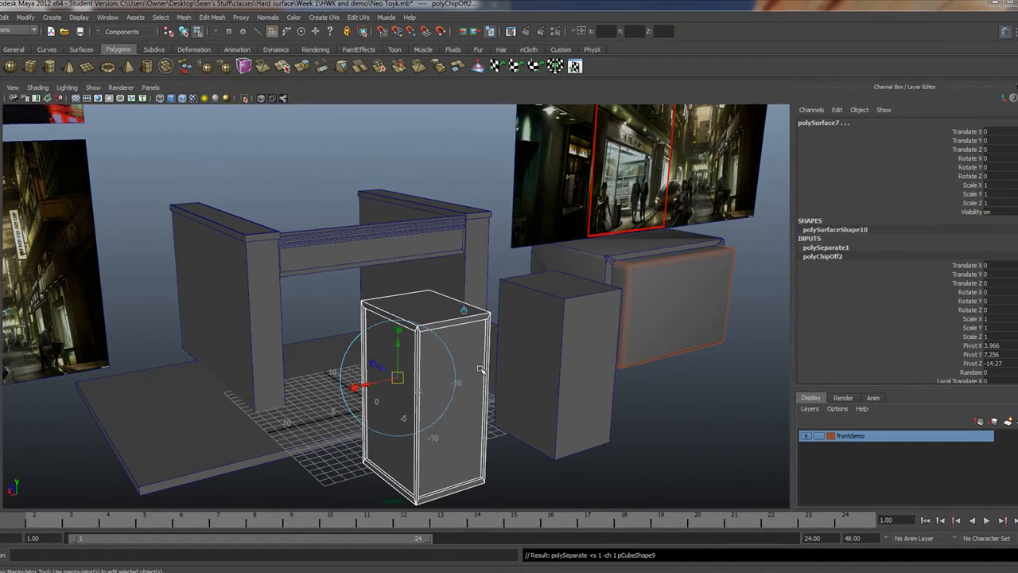
right_click_drag(625, 455, 634, 447)
right_click_drag(489, 358, 482, 344)
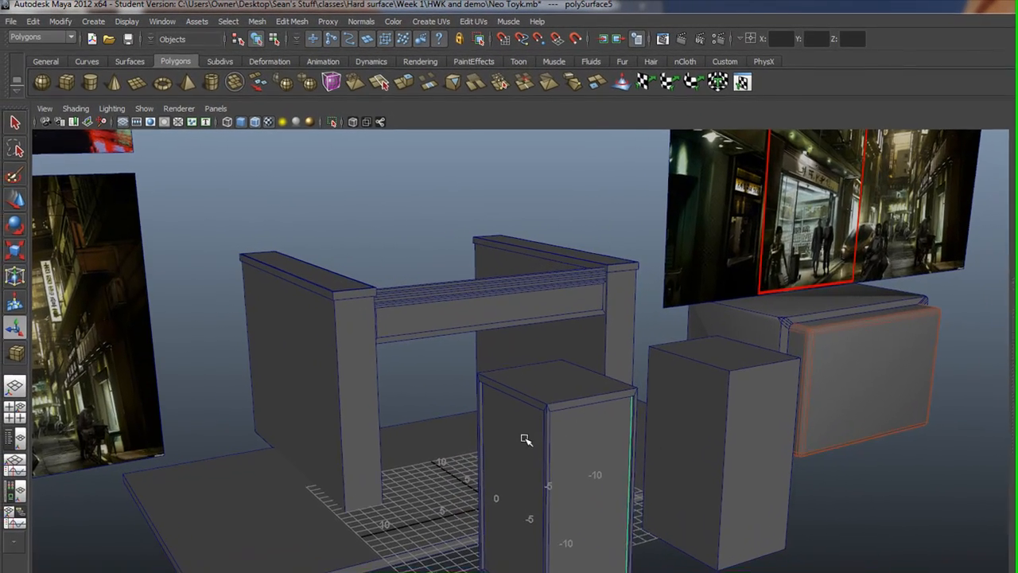
Select the four extracted side panels together, leaving the cube's frame unselected.
left_click(525, 438)
left_click_drag(516, 482, 564, 502, "alt")
left_click(598, 466)
left_click_drag(537, 514, 461, 532, "alt")
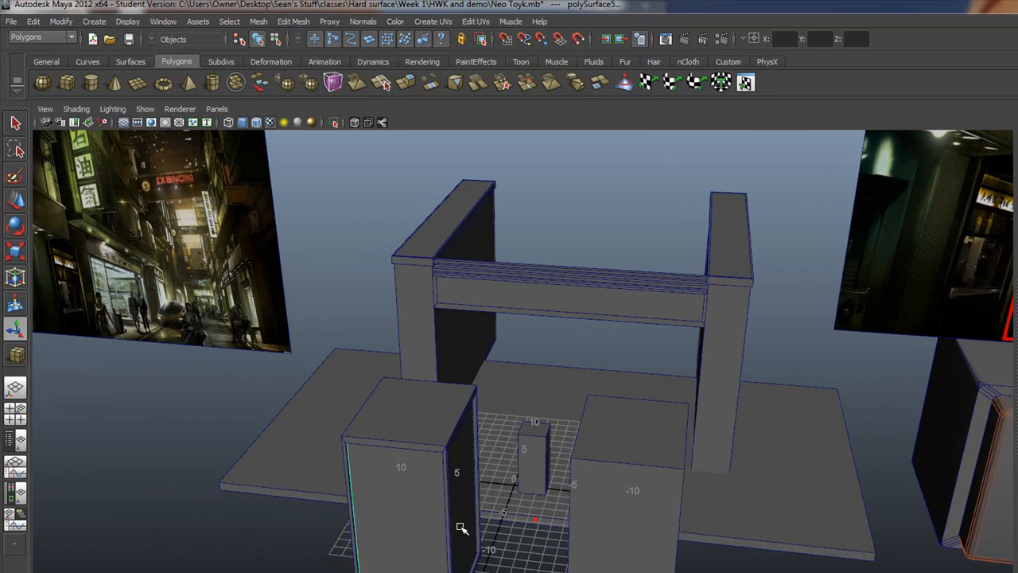
left_click(469, 473)
left_click_drag(474, 494, 316, 548, "alt")
left_click(470, 321)
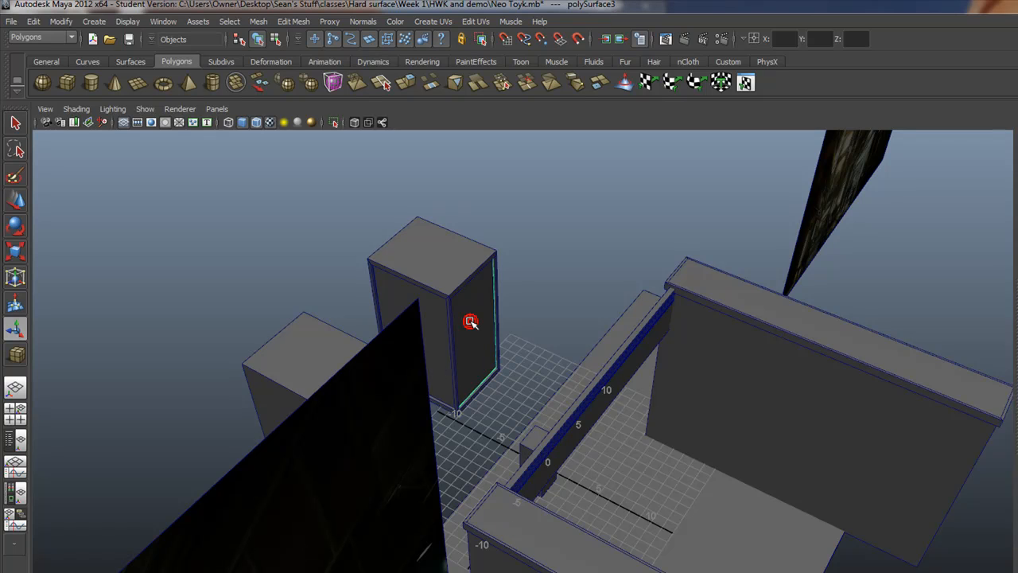
left_click(470, 322)
left_click_drag(457, 366, 712, 325, "alt")
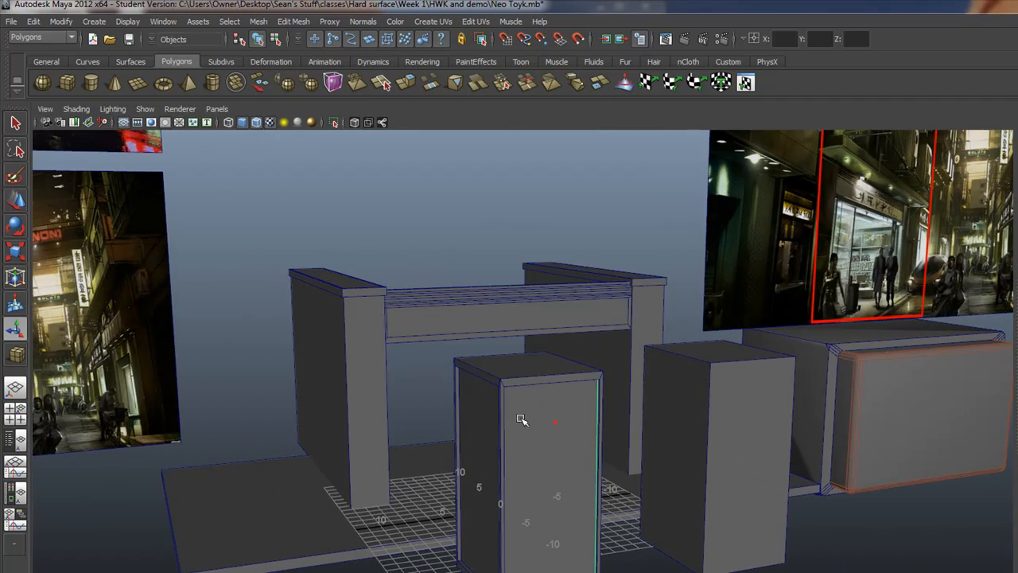
left_click(476, 405, "shift")
left_click_drag(477, 405, 440, 477, "alt")
left_click(454, 291, "shift")
Assign a new Blinn material to the selected panels and open the material's attributes.
right_click_drag(453, 292, 443, 497)
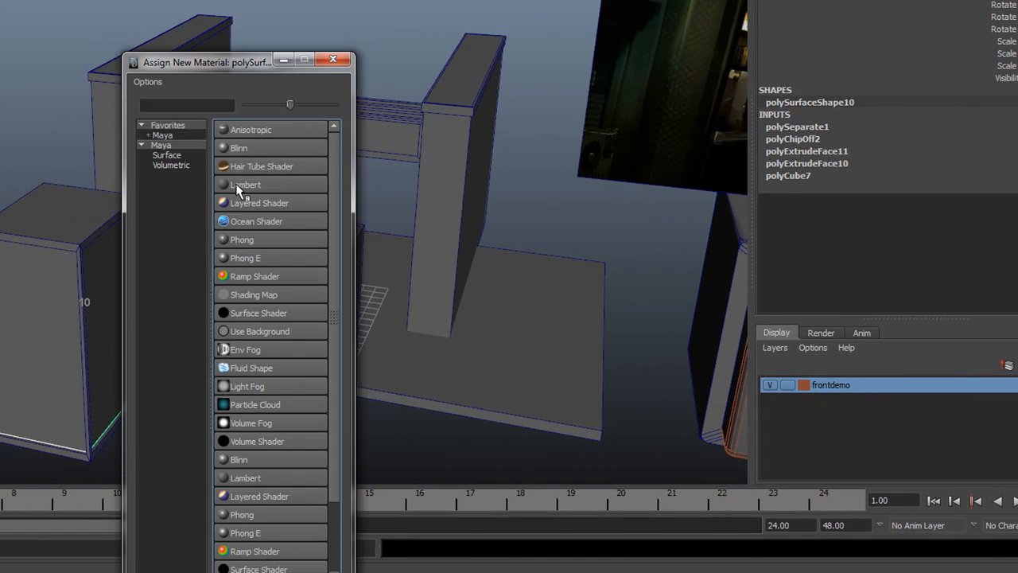
left_click(237, 149)
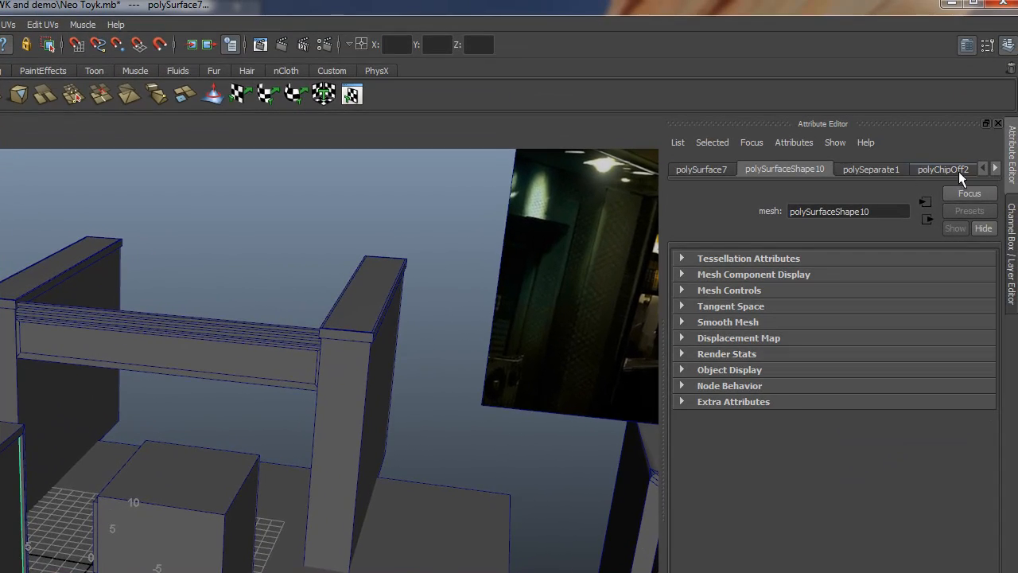
left_click(994, 168)
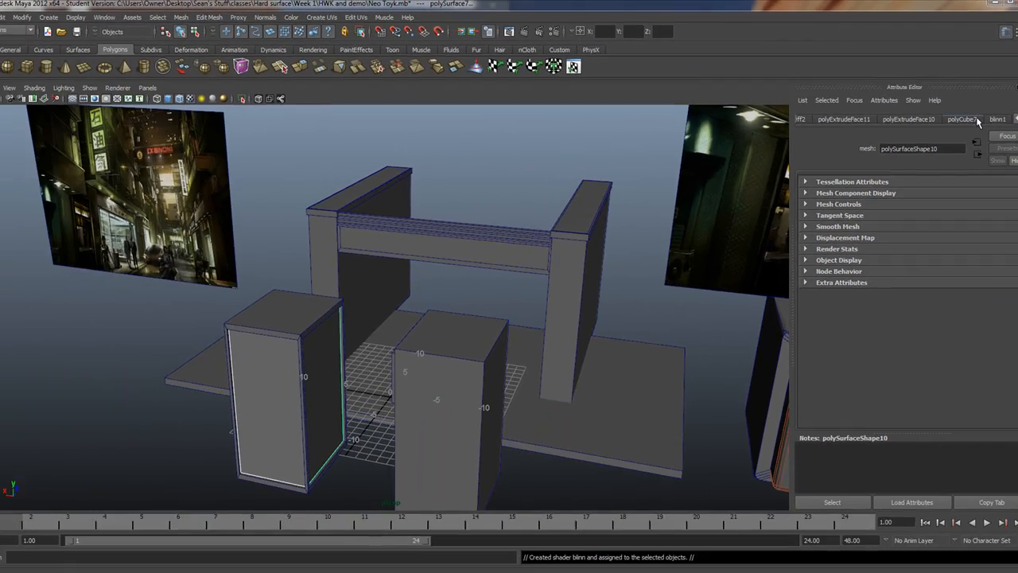
left_click(952, 170)
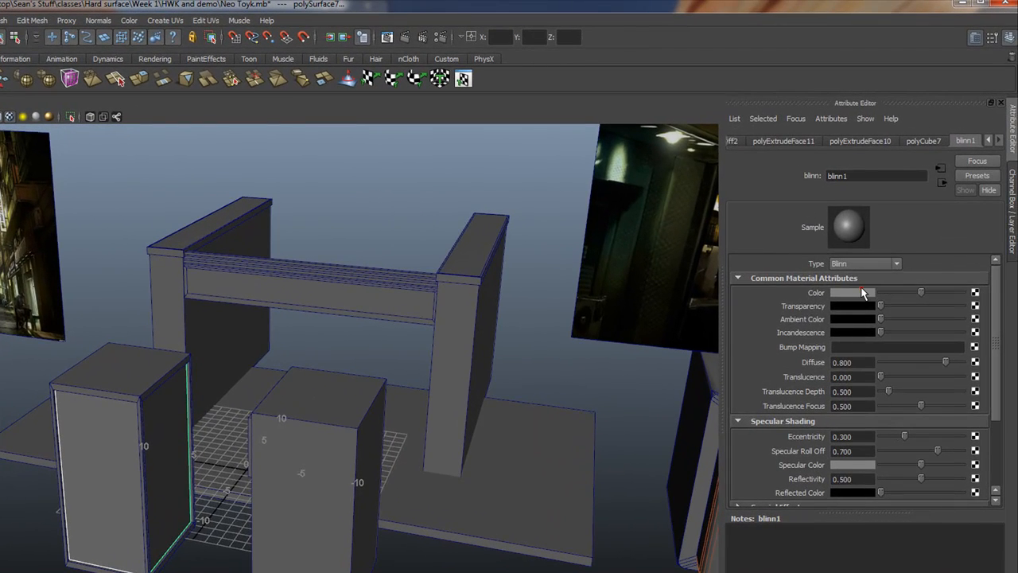
Set the Blinn material's color to a muted teal and raise its transparency so the panels look like glass.
left_click(861, 293)
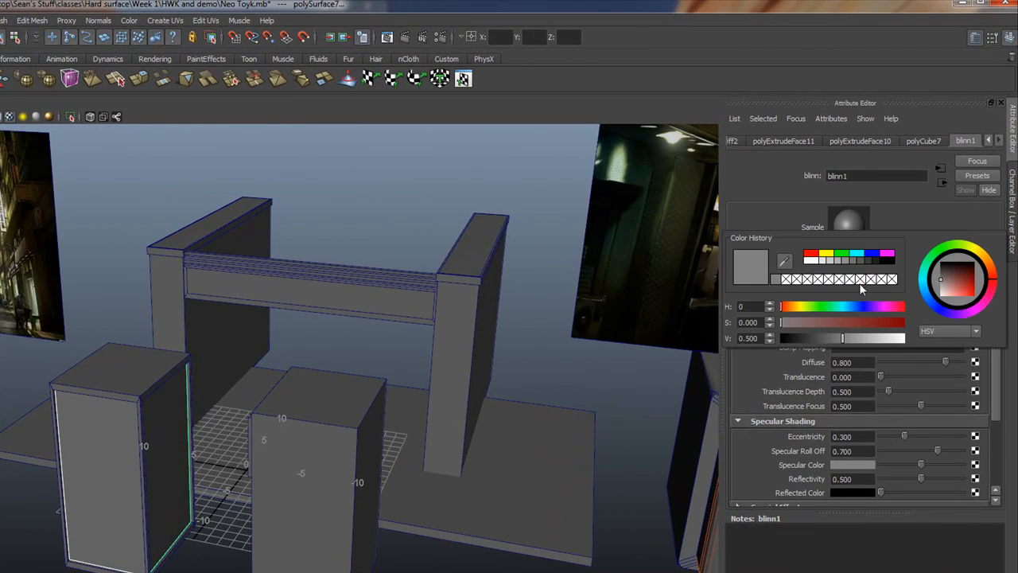
left_click(856, 253)
mouse_move(941, 295)
left_mouse_down()
mouse_move(955, 287)
mouse_move(950, 277)
left_mouse_up()
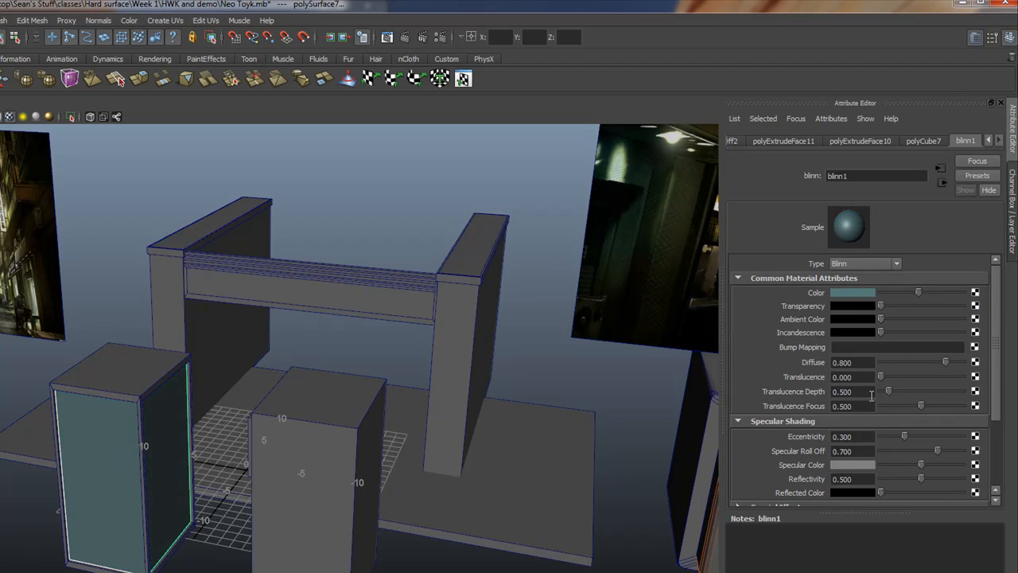
left_click_drag(881, 305, 904, 305)
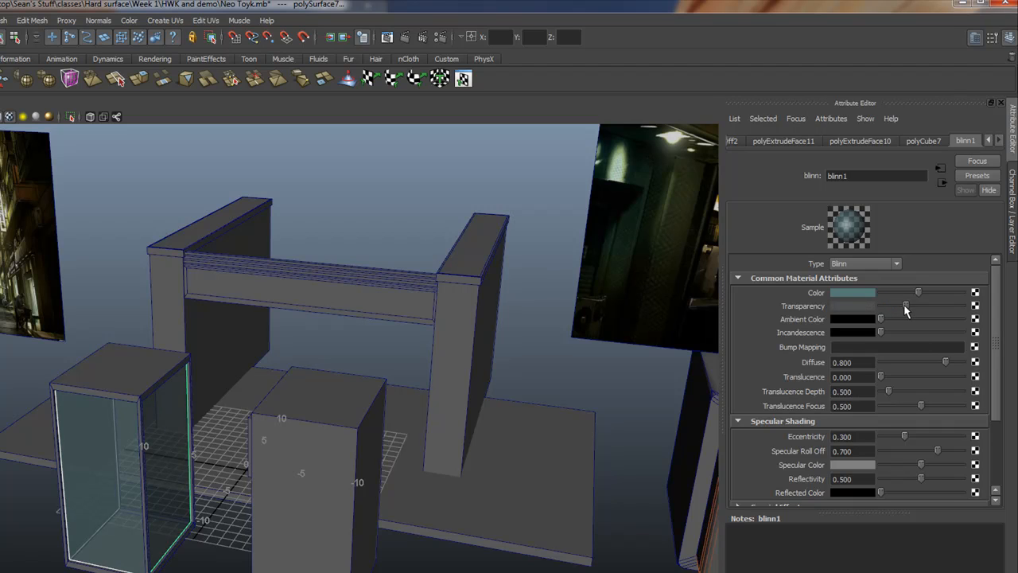
Examine the glass-panelled box from several angles and compare it with the lit shop window in the street reference.
left_click_drag(103, 364, 135, 357, "alt")
left_click_drag(395, 378, 429, 373, "alt")
mouse_move(470, 395)
right_mouse_down("alt")
mouse_move(684, 482)
mouse_move(522, 432)
right_mouse_up("alt")
left_click_drag(534, 435, 492, 439, "alt")
middle_click_drag(691, 377, 502, 418, "alt")
left_click_drag(502, 418, 550, 422, "alt")
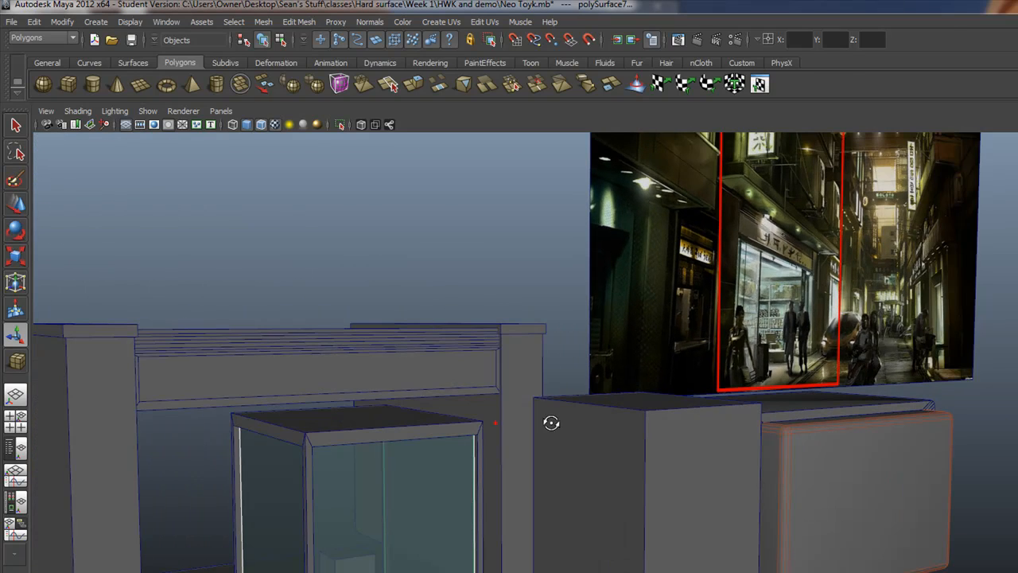
right_click_drag(466, 522, 362, 466, "alt")
left_click_drag(401, 523, 391, 525, "alt")
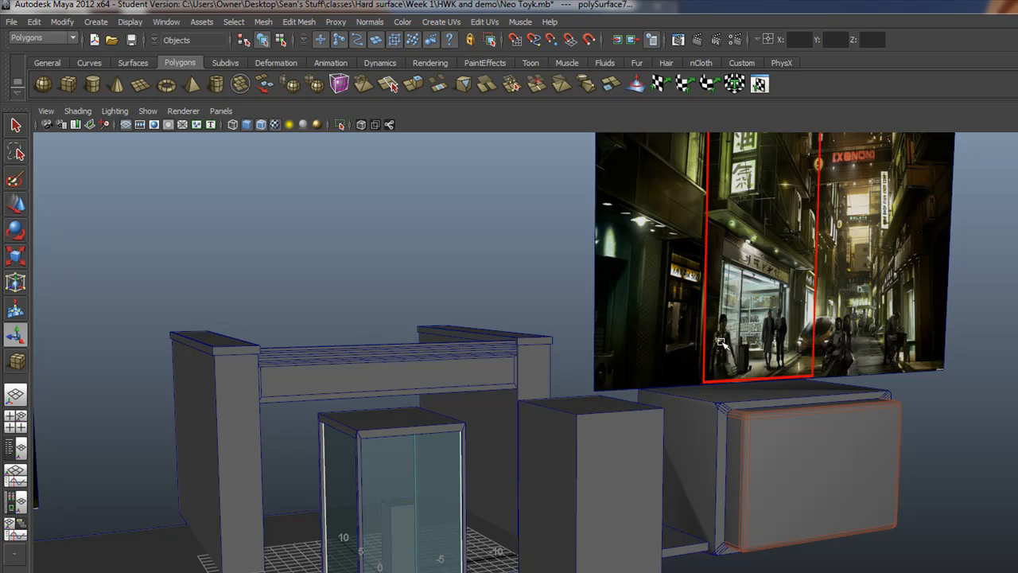
left_click_drag(589, 485, 522, 468, "alt")
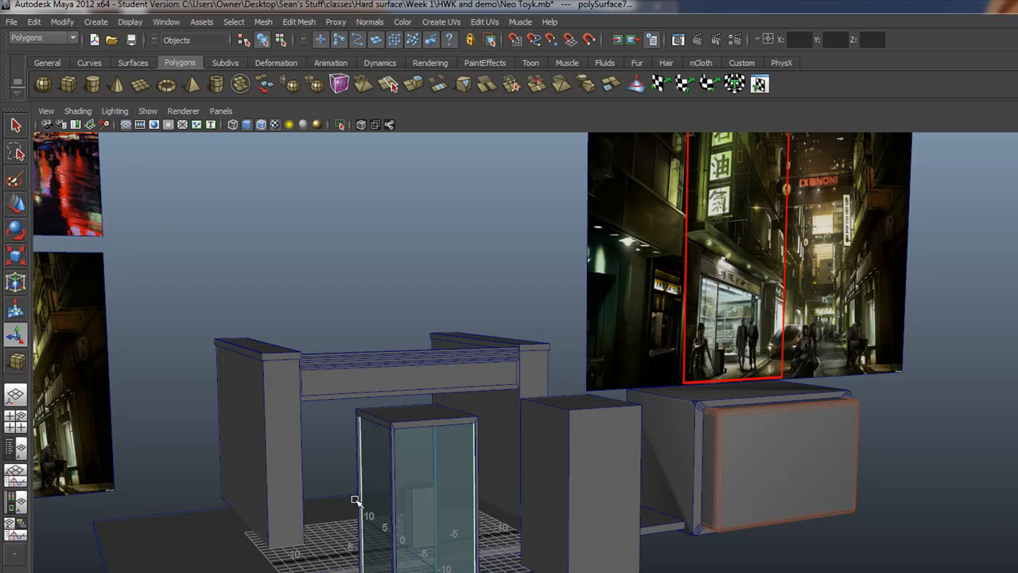
Select the frame and individual glass panels in turn to check that they are separate objects.
left_click(411, 420)
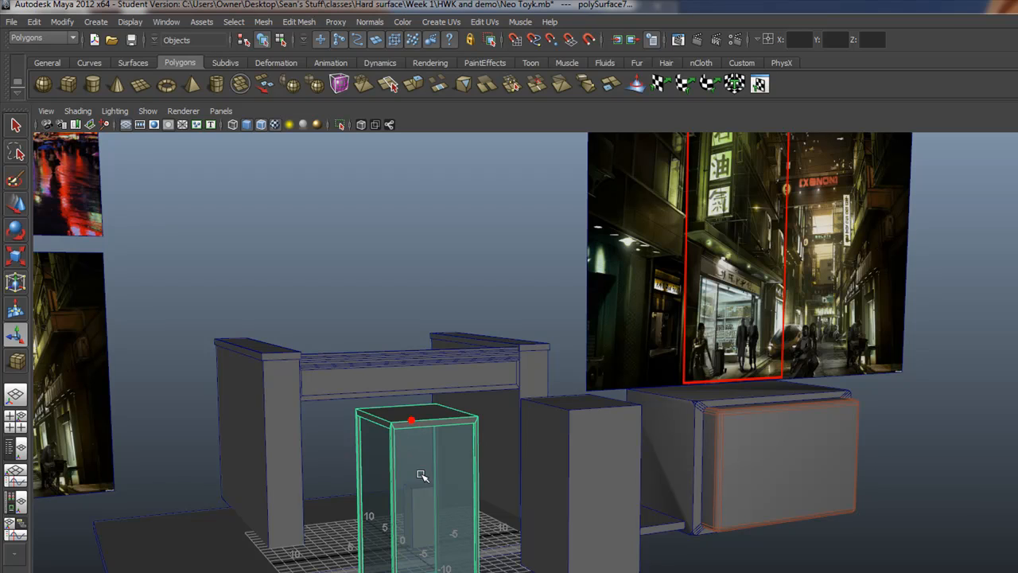
left_click(431, 489)
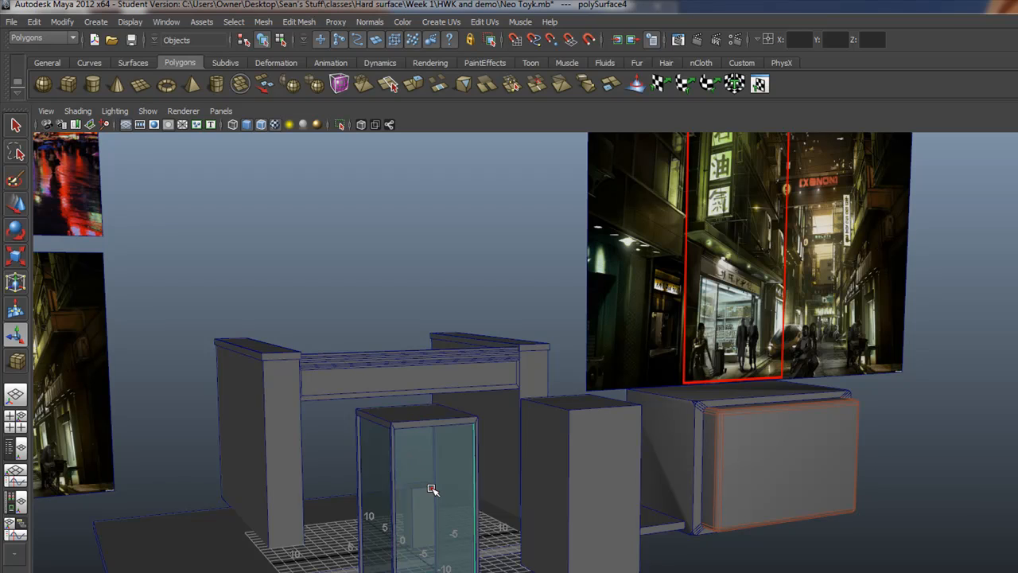
left_click(386, 476)
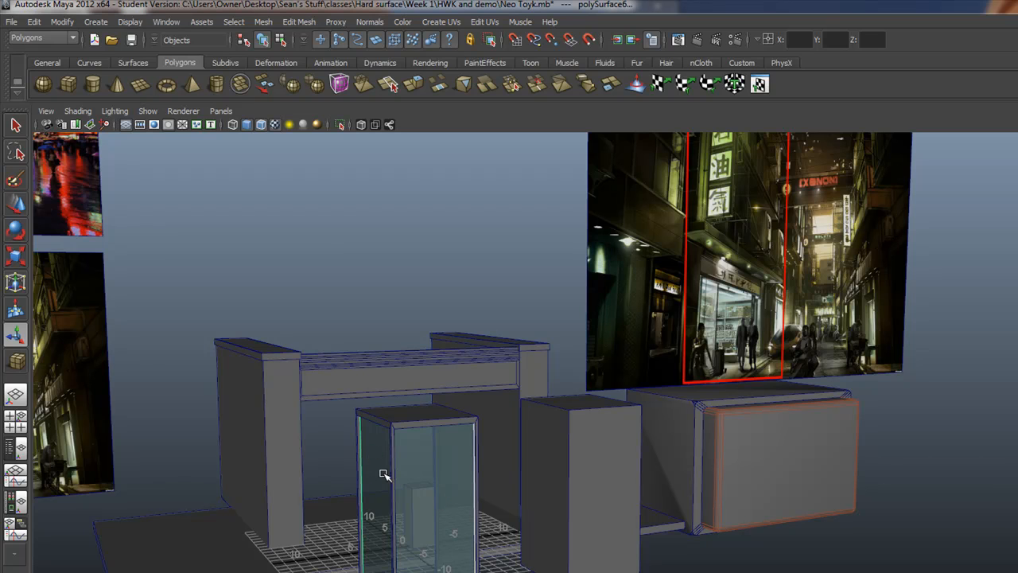
left_click_drag(451, 551, 389, 563, "alt")
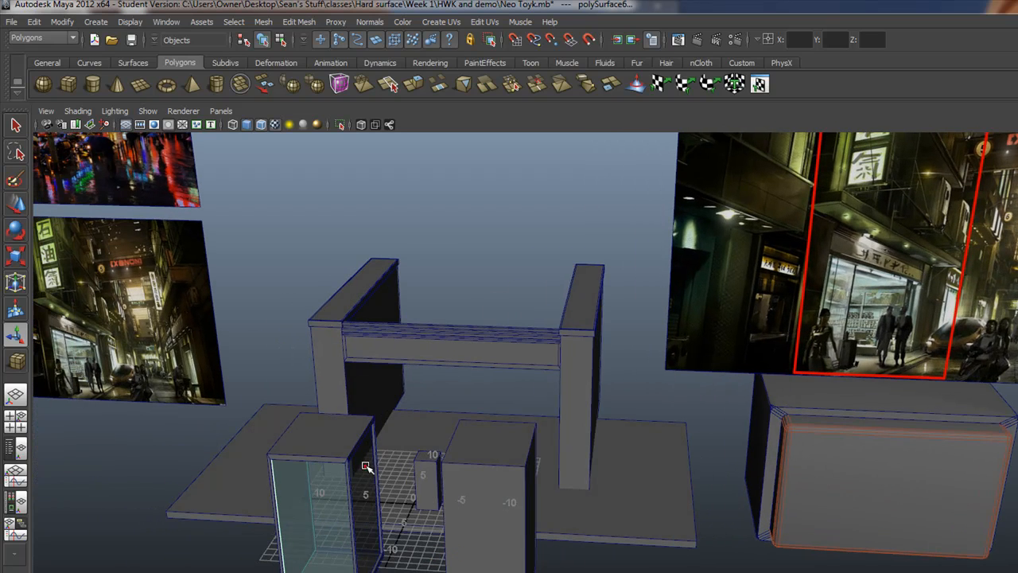
left_click(340, 438)
left_click(341, 438)
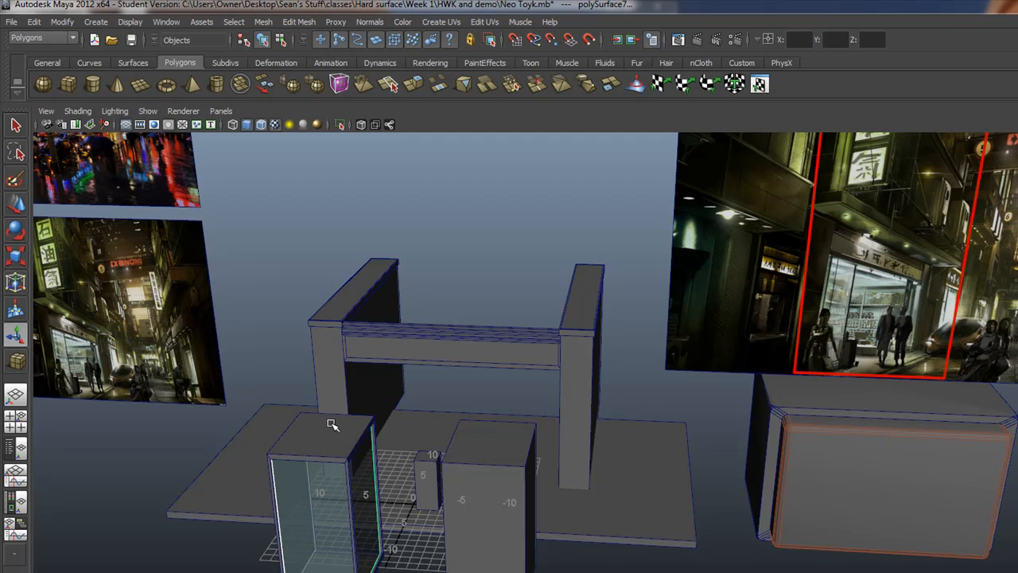
Move the framed glass box along the X axis to stand beside the gateway's left pillar and scale it uniformly.
left_click(332, 424)
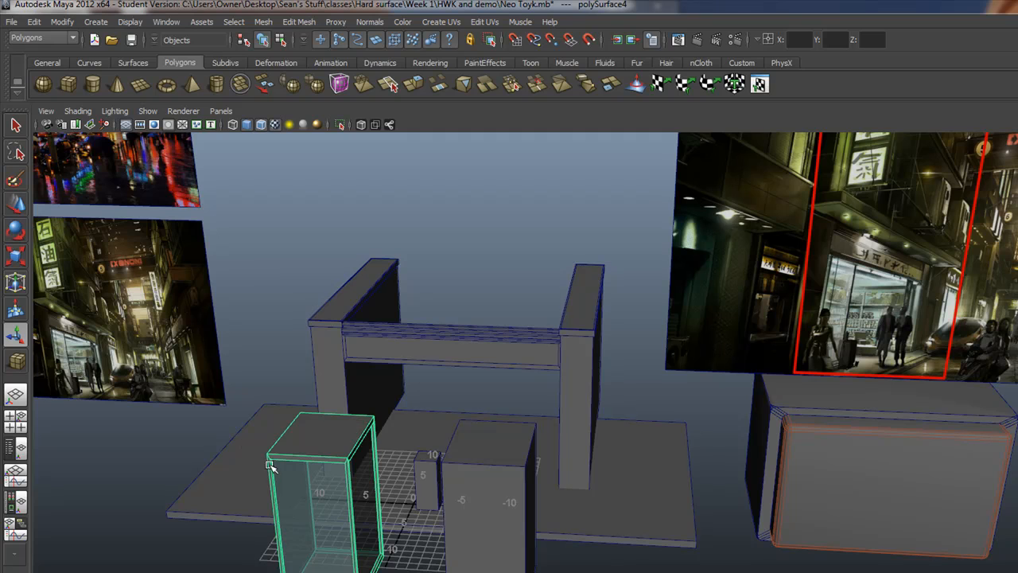
left_click_drag(335, 448, 400, 466, "alt")
key("w")
left_click_drag(429, 530, 300, 488)
right_click_drag(282, 493, 416, 542, "alt")
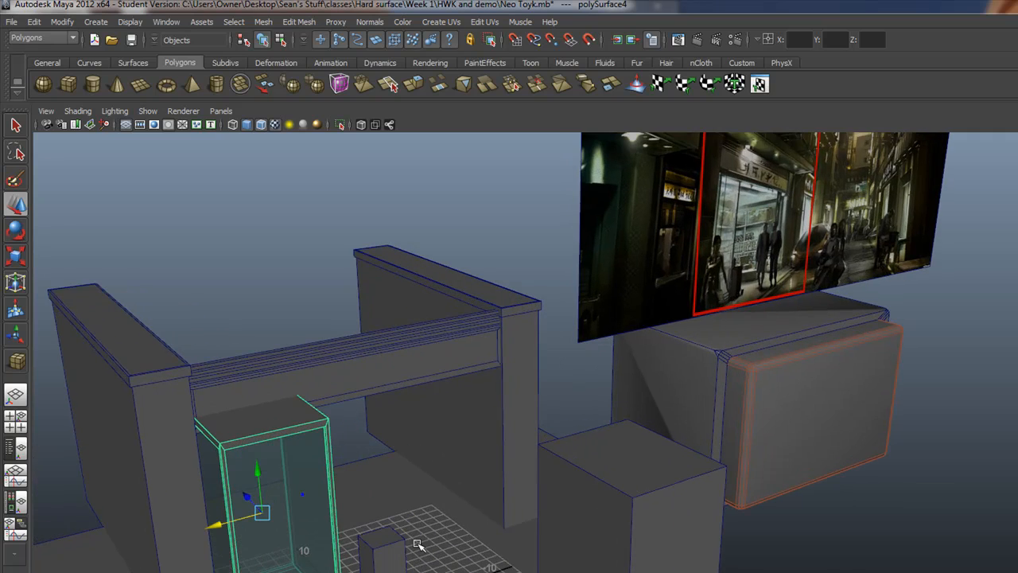
left_click(15, 256)
mouse_move(263, 513)
left_mouse_down()
mouse_move(249, 516)
mouse_move(282, 517)
left_mouse_up()
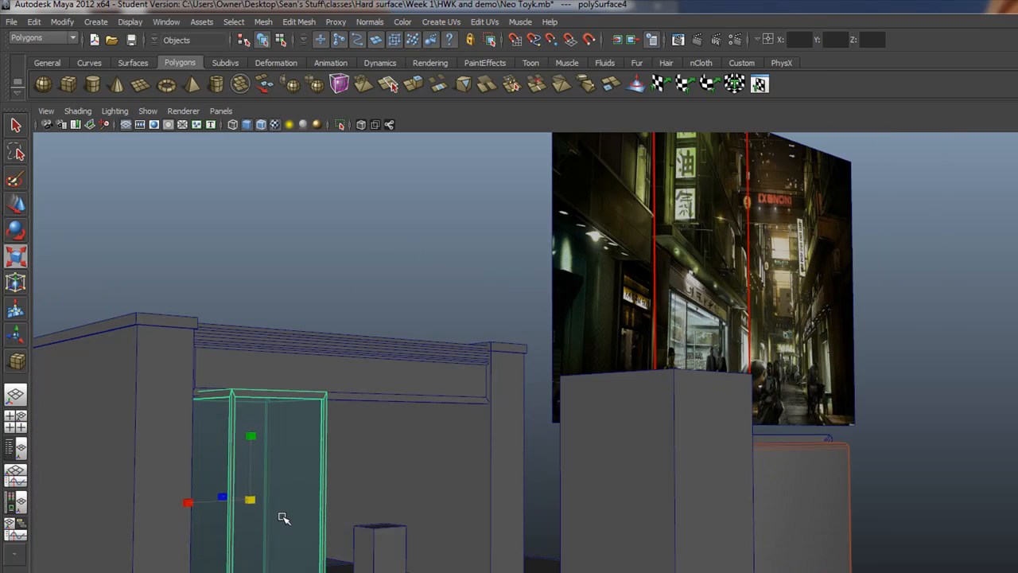
Move the framed glass box's pivot down to its base and make a small uniform scale adjustment from there.
key("Insert")
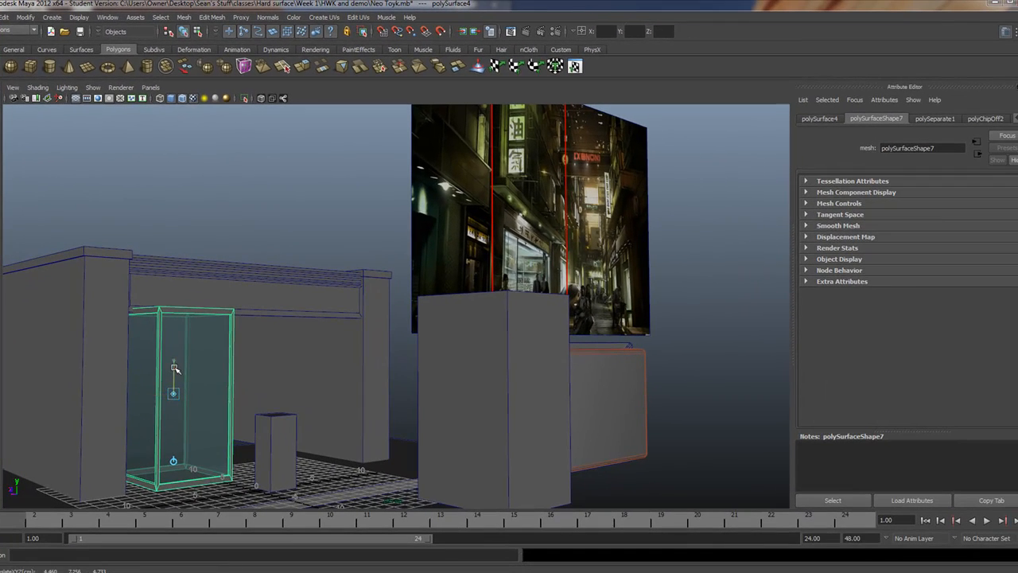
left_click_drag(175, 368, 172, 451)
key("Insert")
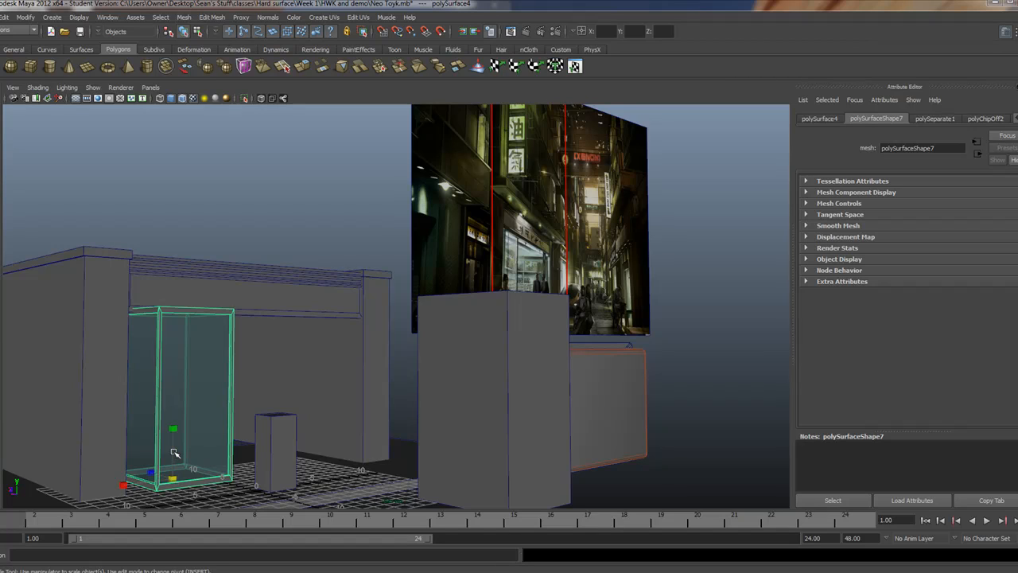
key("w")
left_click_drag(131, 481, 133, 485)
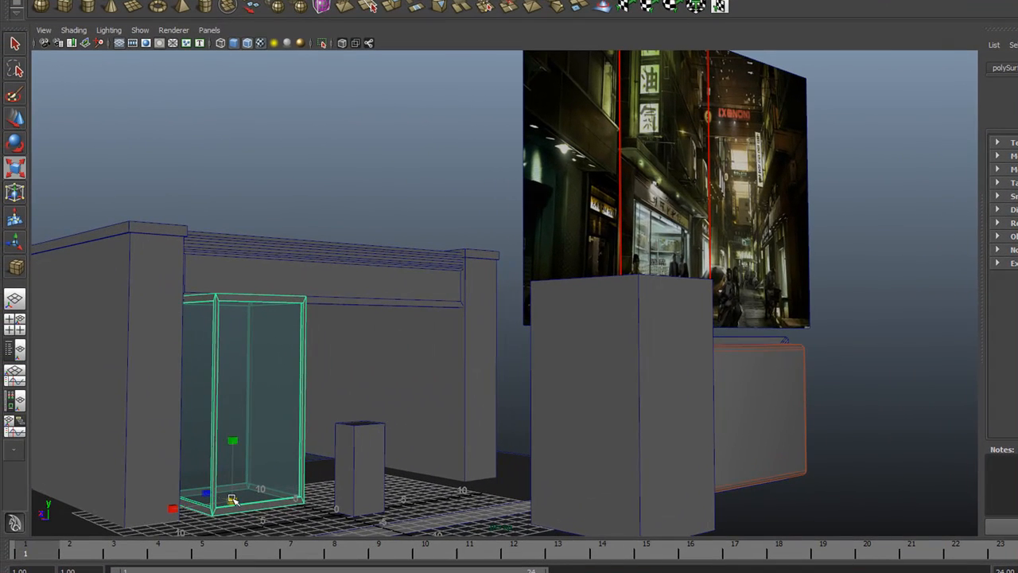
left_click_drag(231, 498, 227, 500)
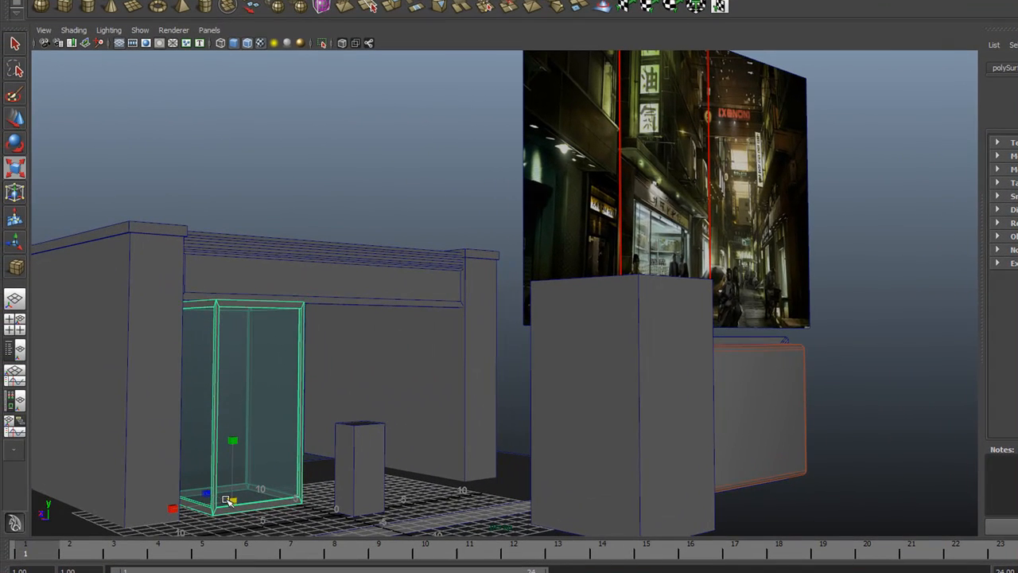
Lower the glass box to the floor and shift it along X and Z to fit against the gateway's left pillar.
key("w")
left_click_drag(231, 451, 238, 473)
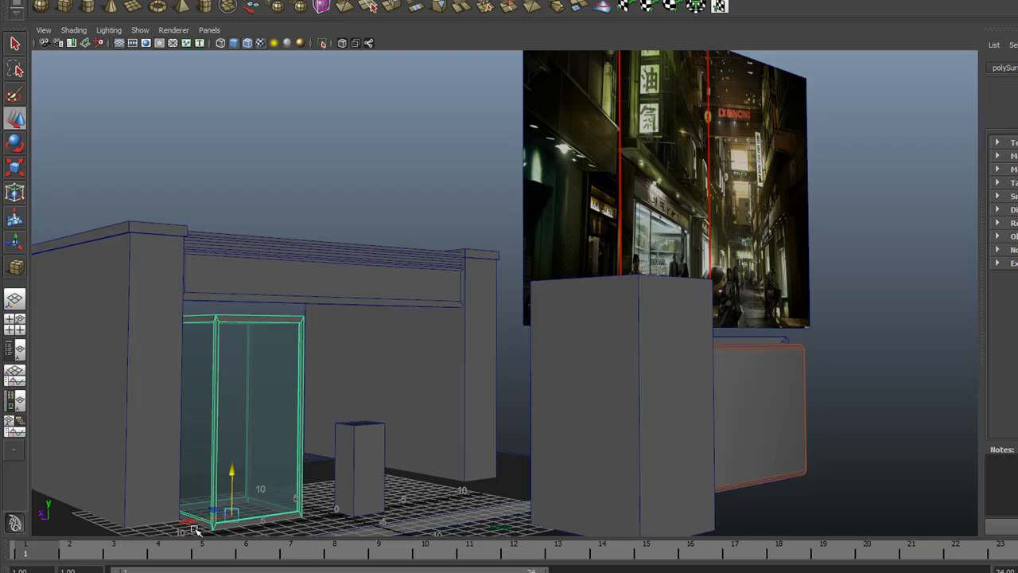
left_click_drag(187, 521, 184, 529)
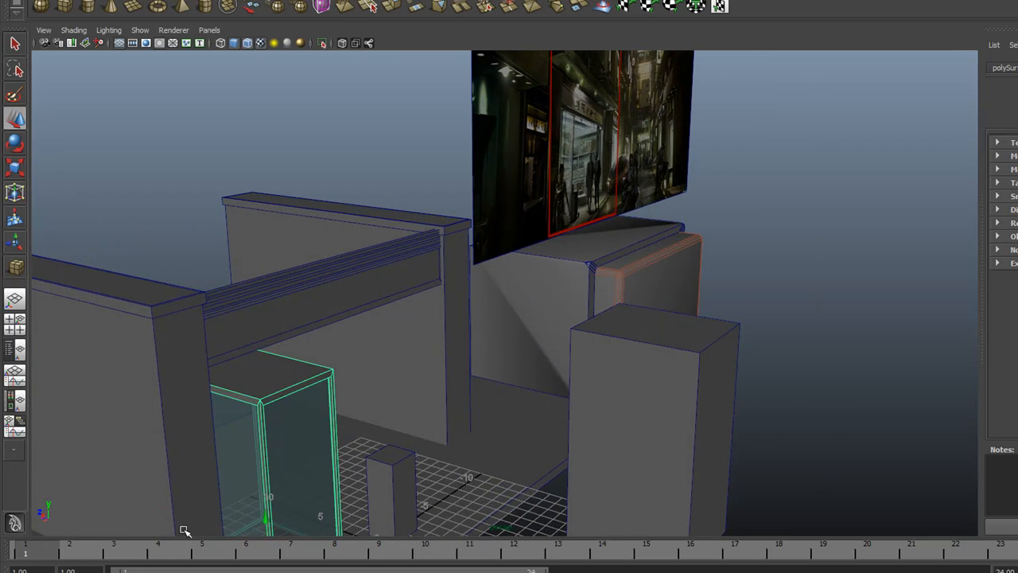
key("f")
scroll(402, 451, "down", 1)
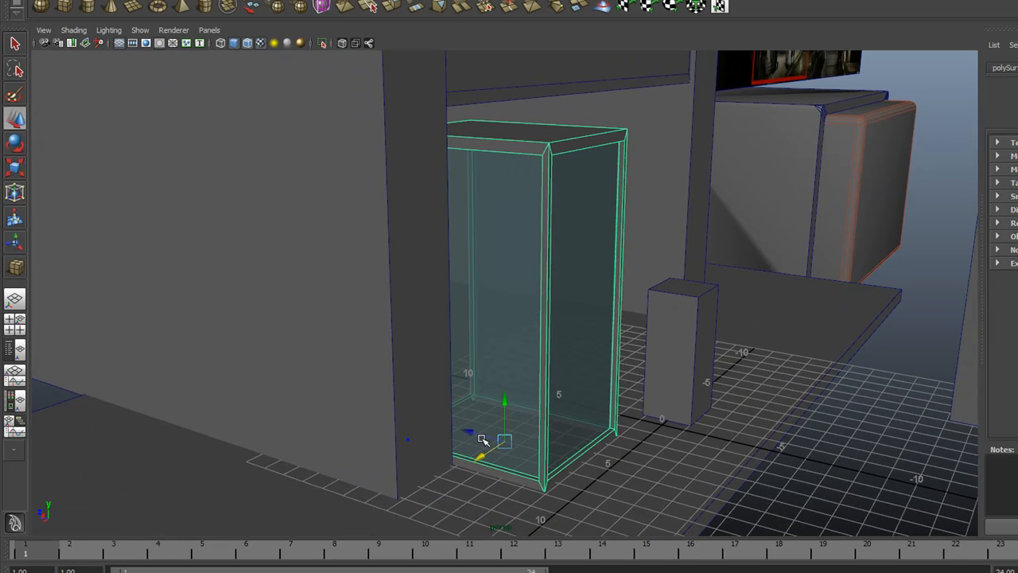
left_click_drag(475, 434, 403, 419)
left_click_drag(547, 322, 448, 314, "alt")
right_click_drag(519, 270, 492, 256, "alt")
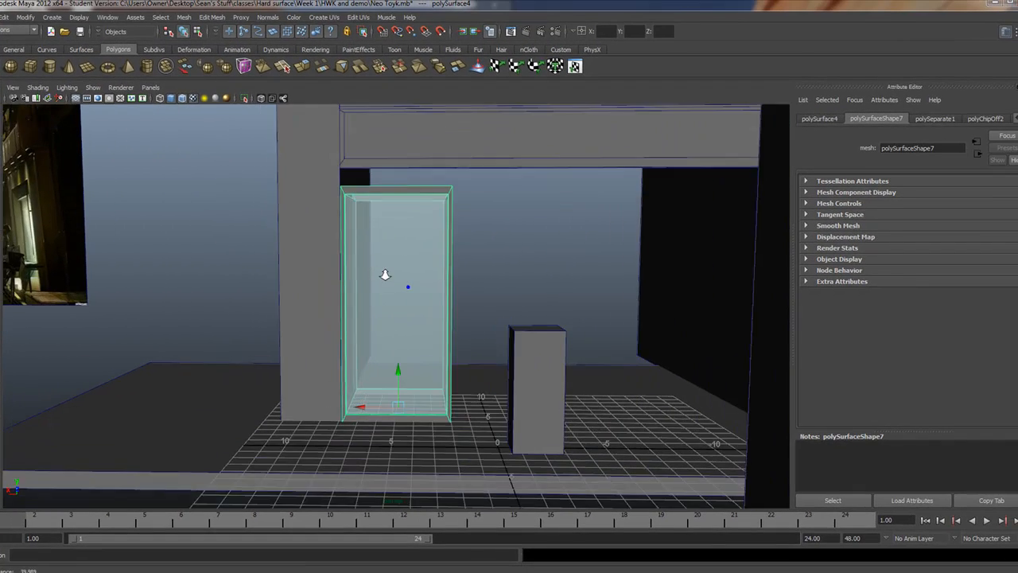
Stretch the glass box vertically from its base until its top edge meets the underside of the gateway's beam.
right_click_drag(385, 274, 391, 267, "alt")
key("r")
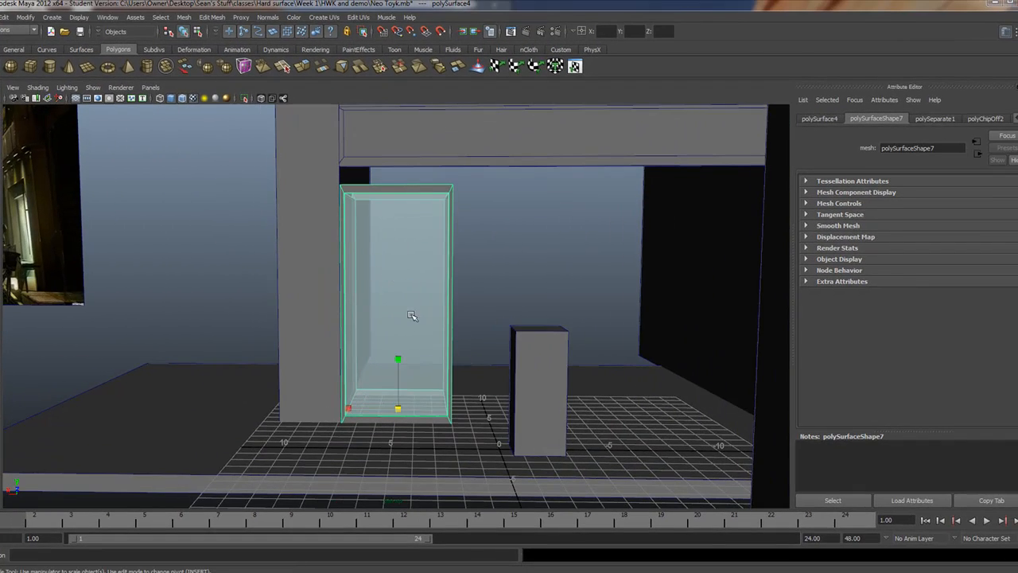
left_click_drag(394, 357, 397, 356)
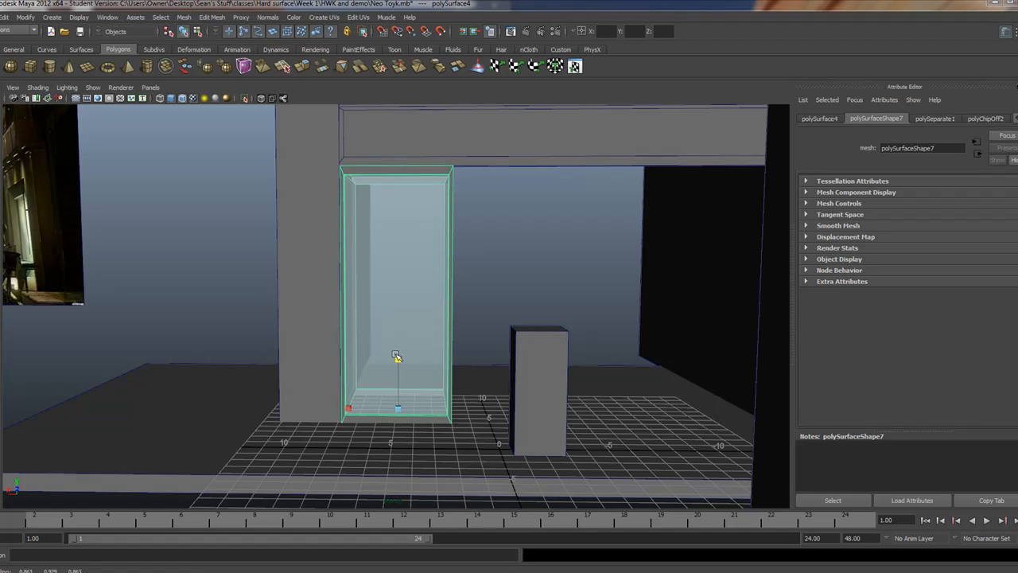
right_click_drag(393, 381, 327, 325, "alt")
left_click_drag(327, 325, 378, 326, "alt")
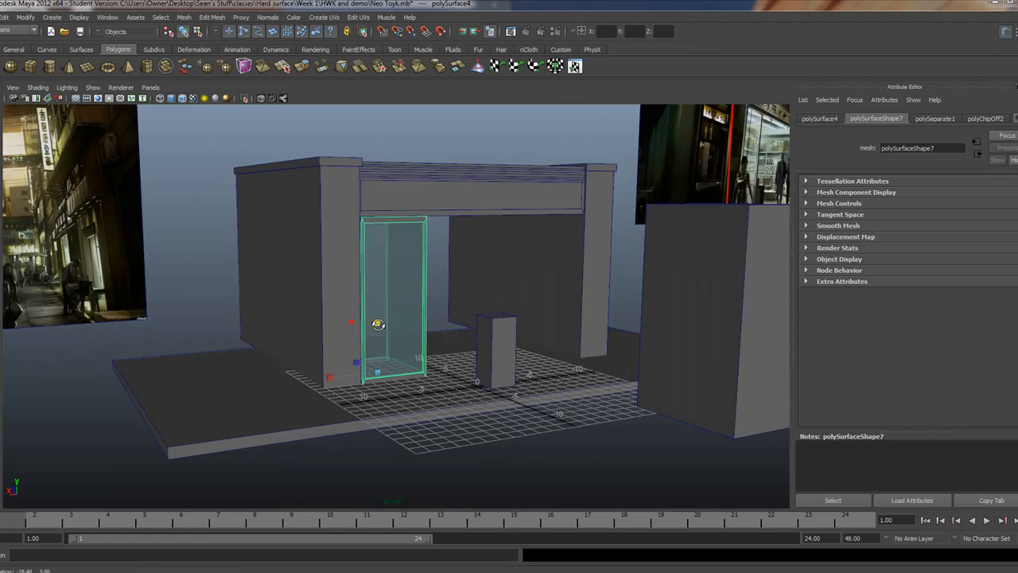
Nudge the glass box along the Z axis so it sits just behind the front face of the left pillar.
right_click_drag(425, 316, 404, 301, "alt")
left_click_drag(442, 321, 464, 334, "alt")
key("w")
middle_click_drag(343, 330, 341, 330)
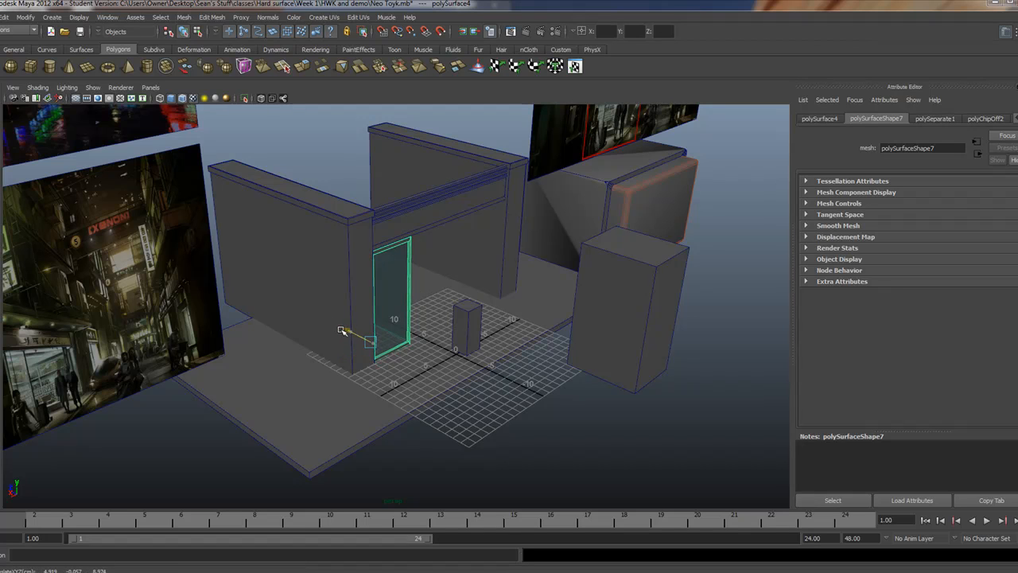
left_click_drag(342, 331, 350, 306, "alt")
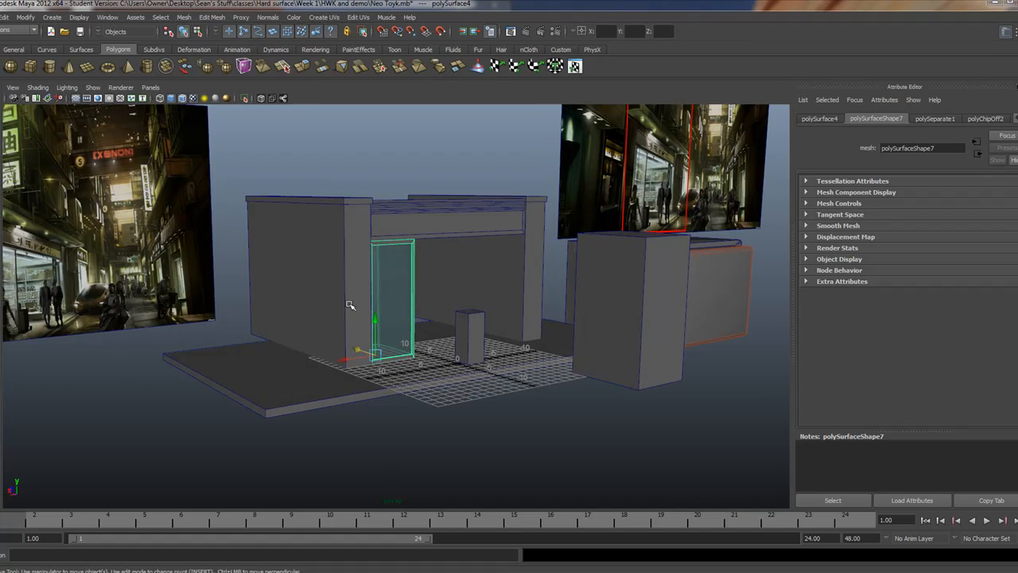
Duplicate the framed glass box and move the copy across the opening to stand against the right pillar.
left_click_drag(473, 276, 370, 324, "alt")
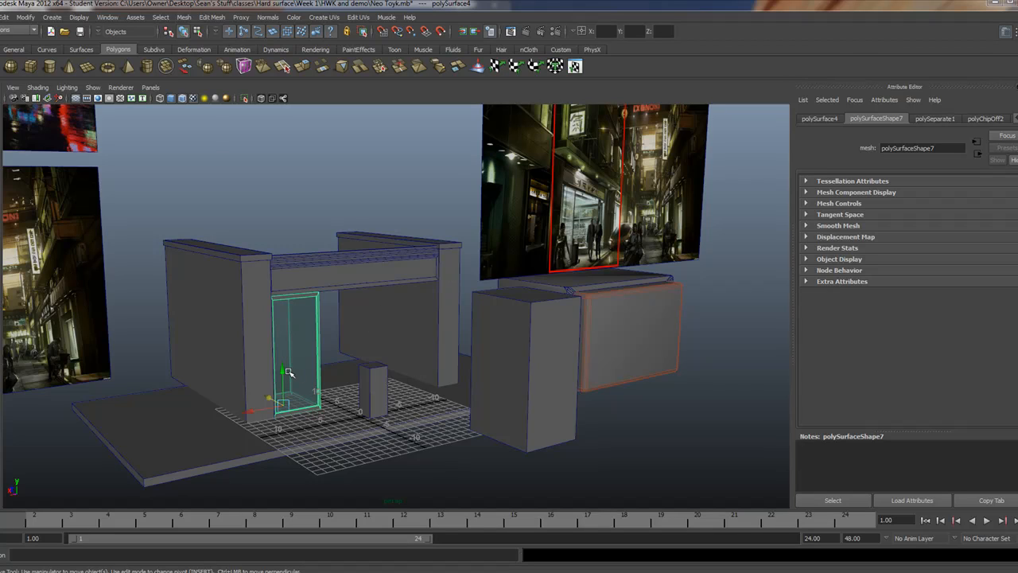
key("ctrl+d")
left_click_drag(247, 416, 370, 370)
key("ctrl+z")
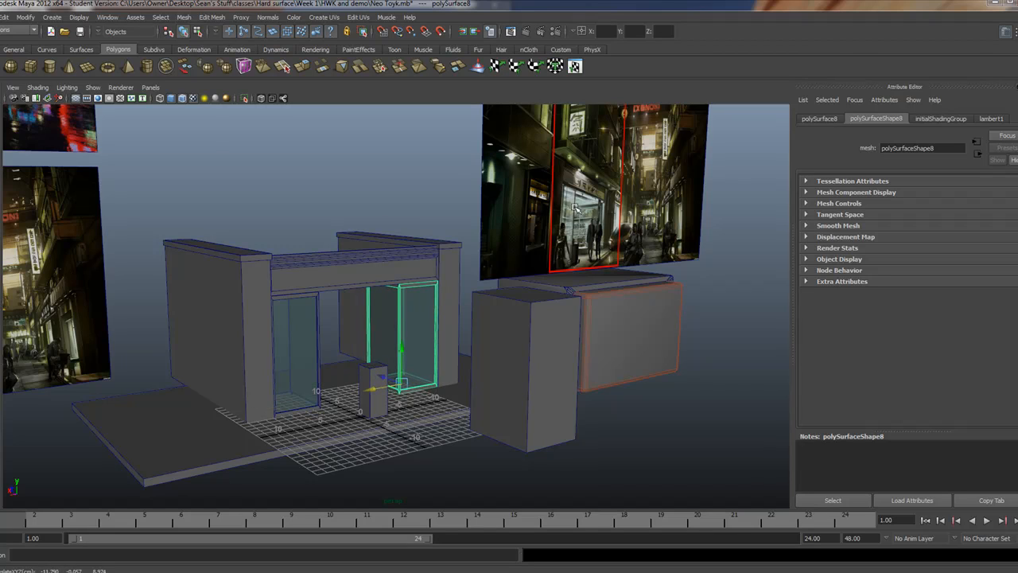
Select the rear vertices of the copied box's frame and pull them back to the far end of the side wall.
left_click_drag(226, 294, 344, 355, "alt")
right_click_drag(303, 327, 271, 326)
left_click_drag(225, 349, 294, 374, "alt")
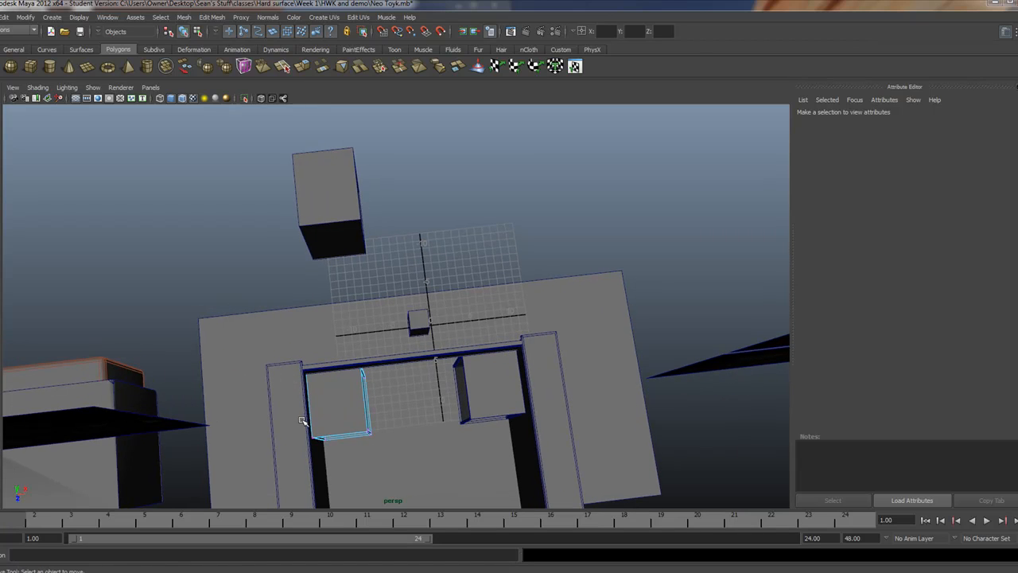
left_click_drag(423, 483, 422, 483)
left_click_drag(383, 410, 268, 340, "alt")
left_click_drag(340, 303, 258, 295)
left_click_drag(327, 356, 303, 332, "alt")
right_click_drag(303, 332, 507, 439, "alt")
left_click_drag(367, 413, 409, 431, "alt")
In the side view, select the glass panels' rear vertices and move them back to line up with the extended frame.
key("space")
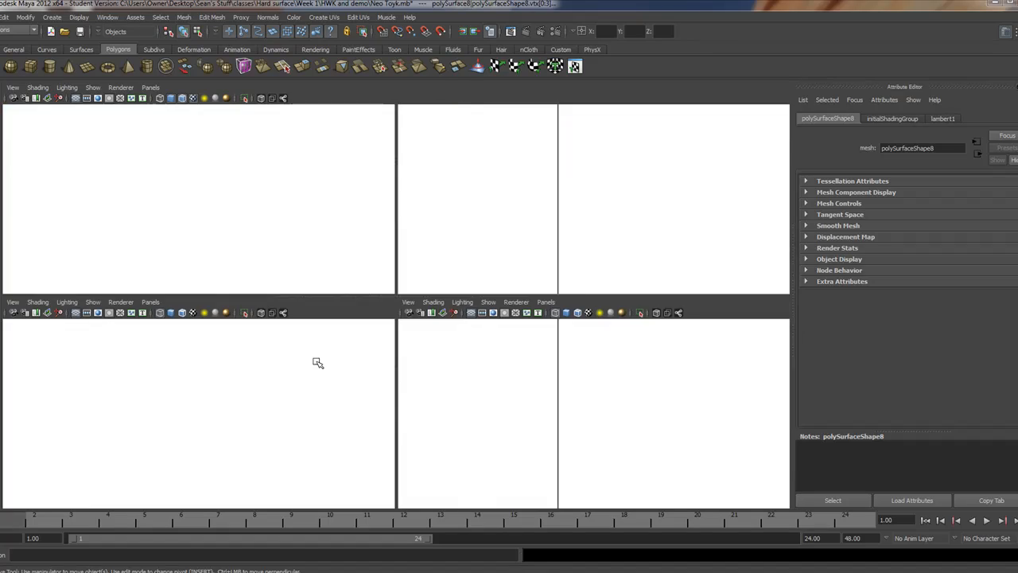
key("space")
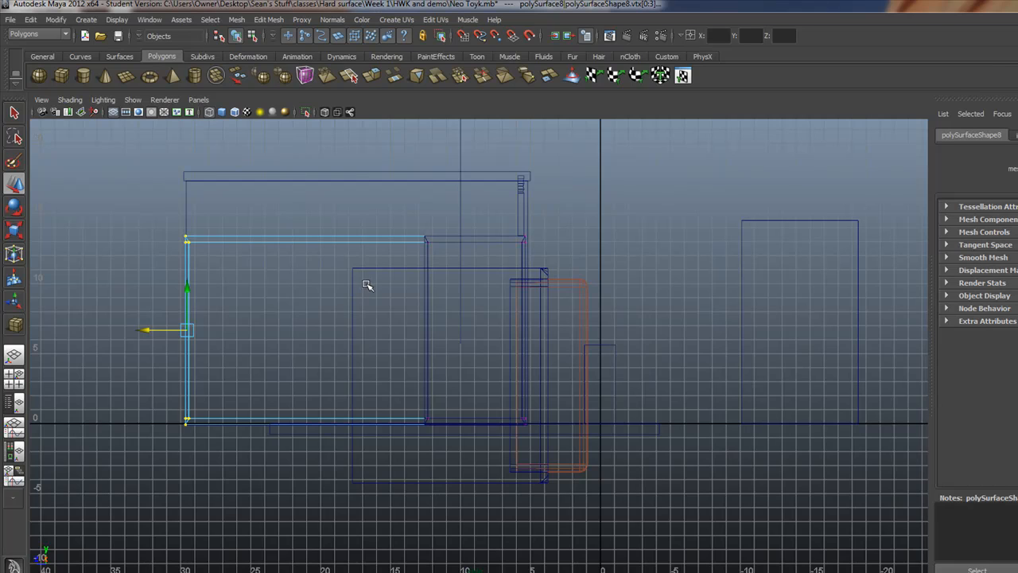
left_click_drag(398, 214, 447, 454)
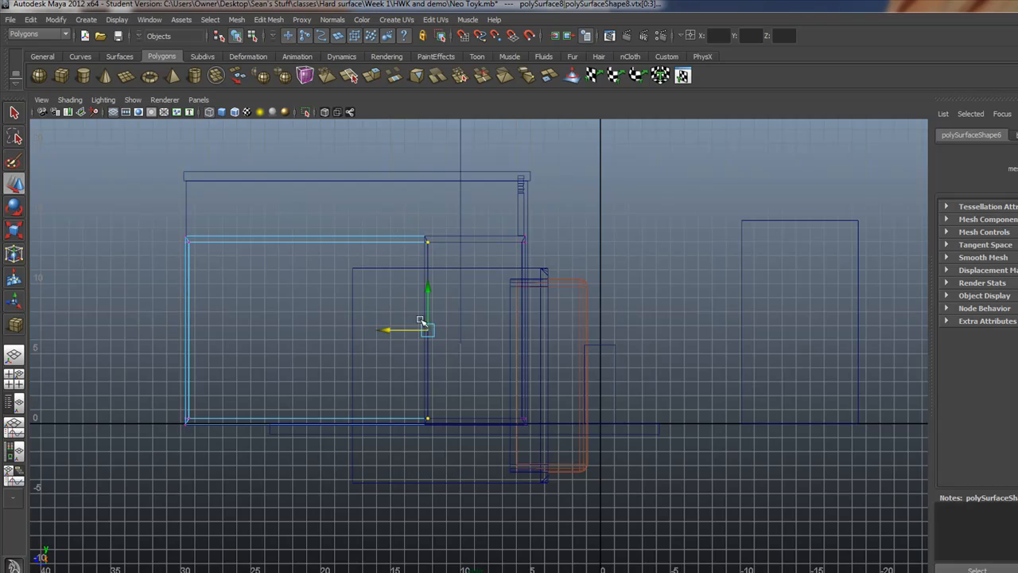
left_click_drag(389, 325, 146, 339)
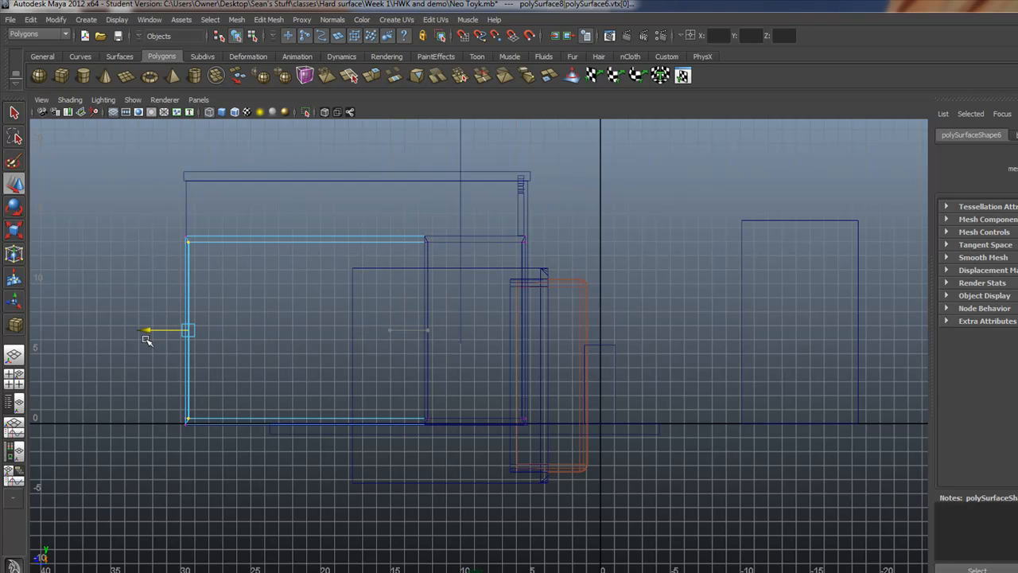
key("space")
key("space")
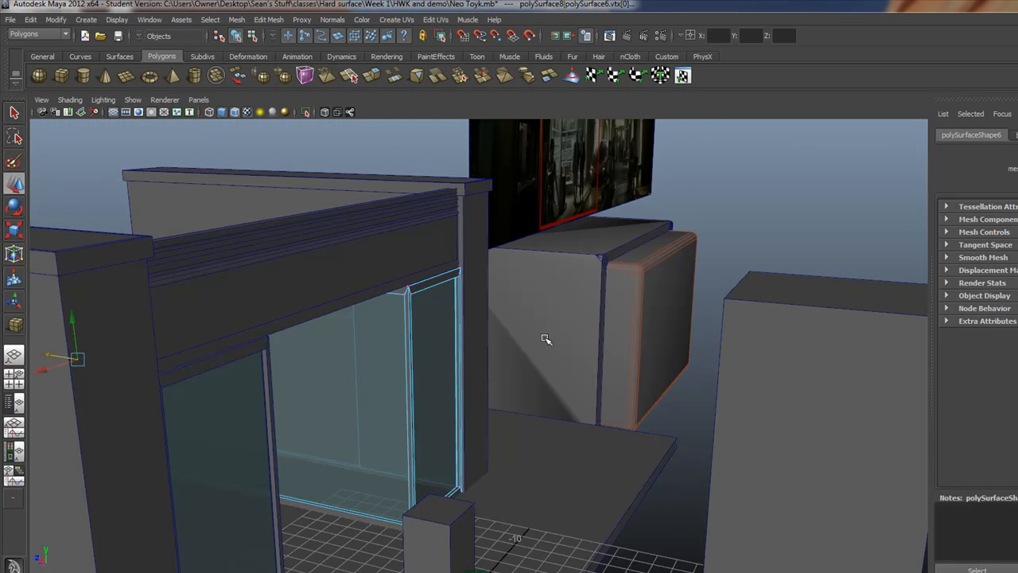
Return to object selection and select the whole extended glass box beside the right pillar.
left_click_drag(488, 360, 382, 337, "alt")
right_click_drag(422, 359, 462, 345)
left_click(462, 345)
left_click(458, 308)
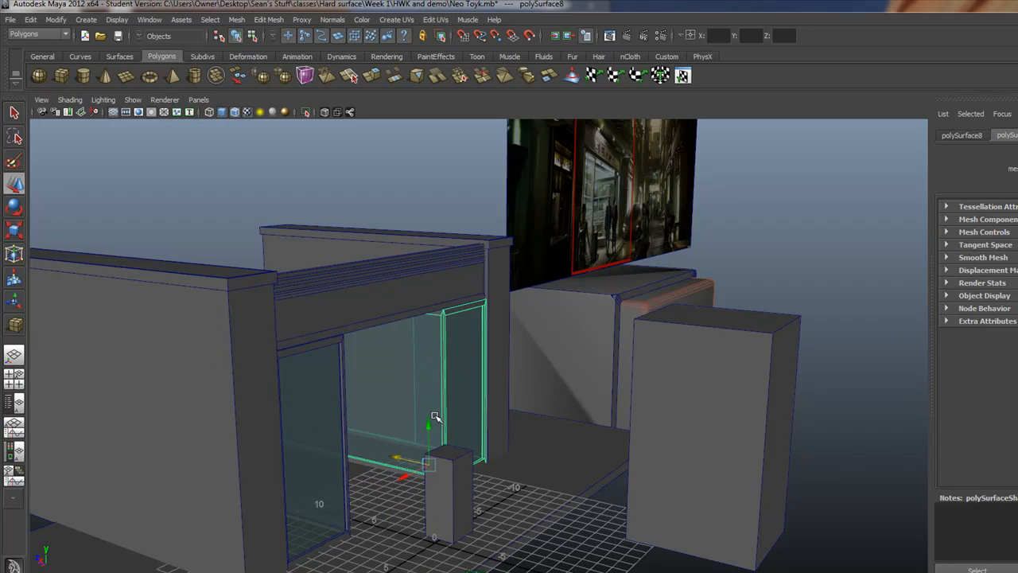
left_click_drag(397, 457, 388, 454)
left_click(343, 455)
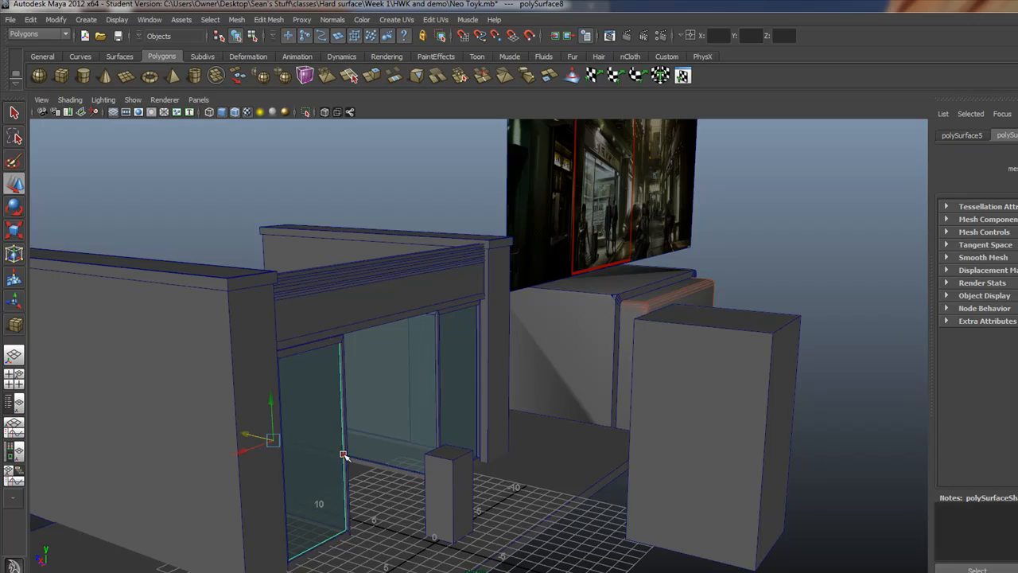
left_click(338, 352)
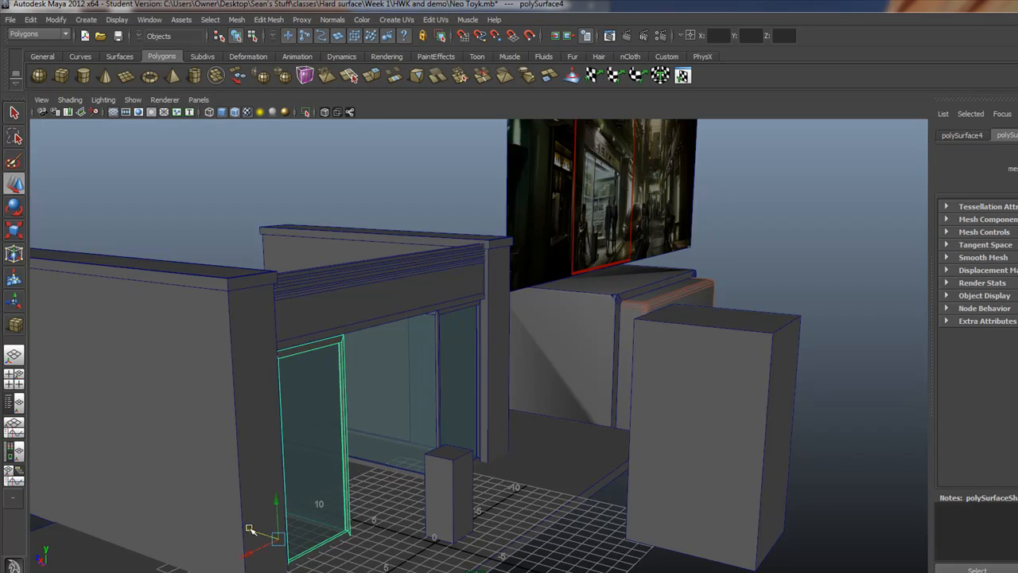
left_click_drag(250, 532, 252, 530)
key("ctrl+z")
key("ctrl+z")
key("ctrl+z")
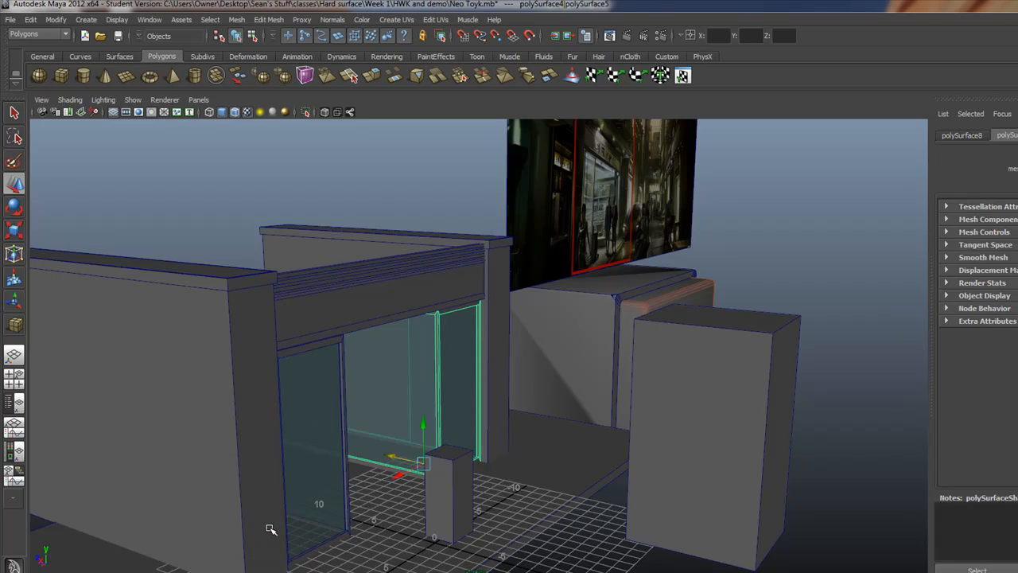
key("ctrl+z")
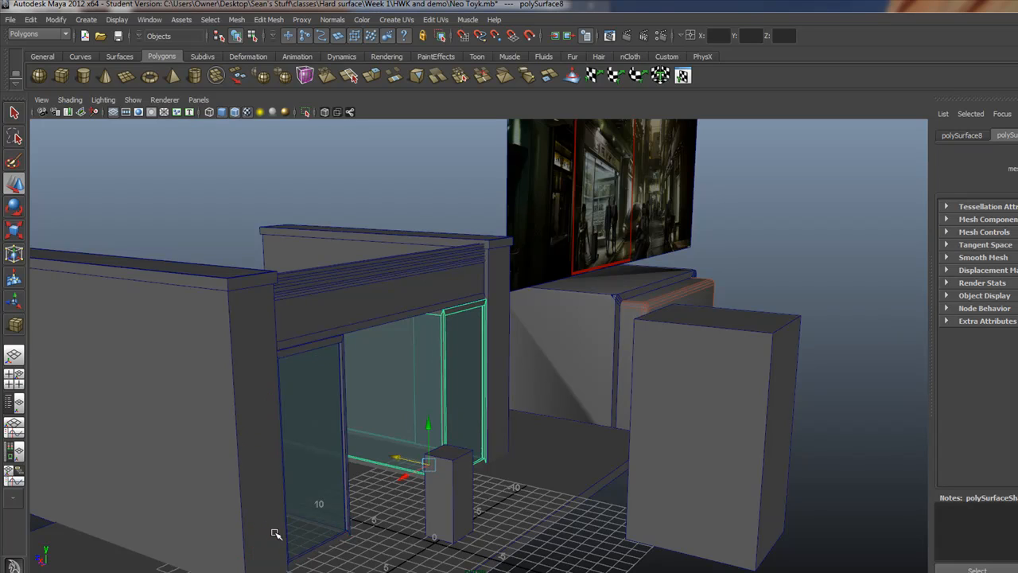
Add the left glass box to the selection and move both boxes slightly back along the Z axis together.
left_click(311, 345, "shift")
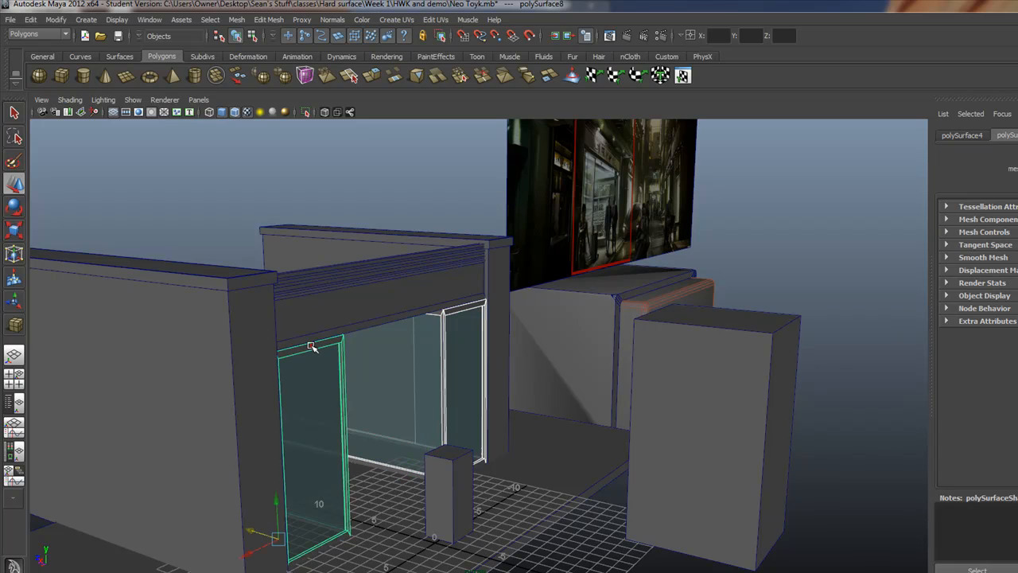
left_click_drag(249, 533, 239, 535)
left_click_drag(361, 530, 336, 520, "alt")
right_click_drag(449, 462, 352, 433, "alt")
left_click_drag(363, 429, 360, 423, "alt")
right_click_drag(360, 423, 409, 432, "alt")
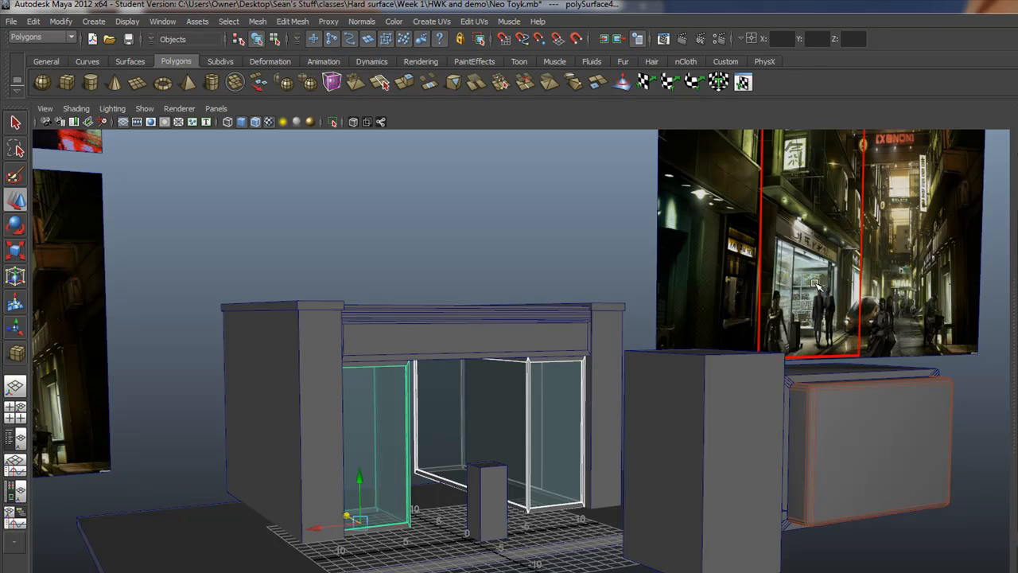
Examine the lit shop window in the street reference and compare it with the modelled storefront from several angles.
middle_click_drag(783, 303, 585, 382, "alt")
right_click_drag(581, 379, 884, 375, "alt")
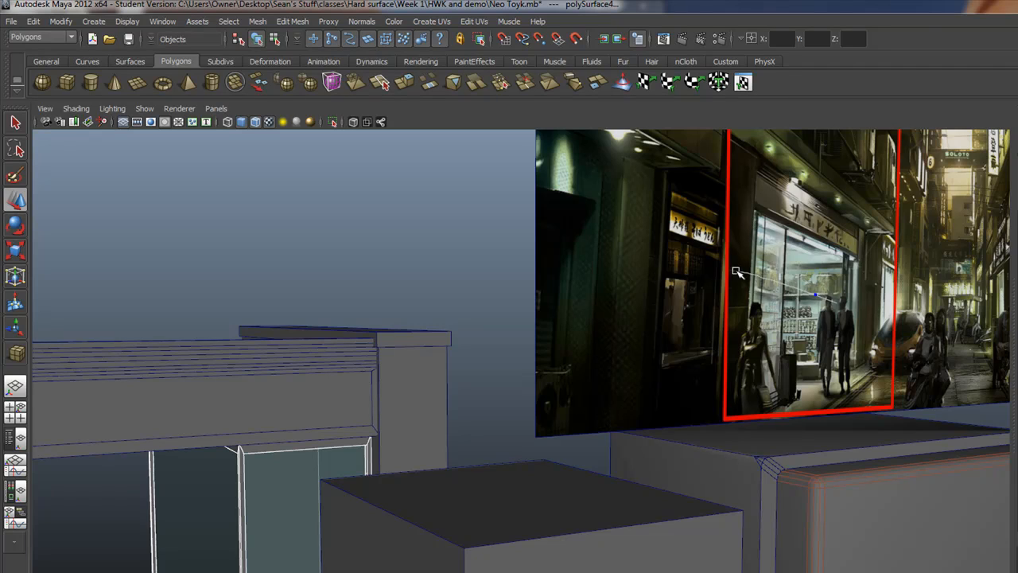
right_click(832, 302)
left_click_drag(839, 305, 807, 301, "alt")
right_click_drag(849, 303, 761, 305, "alt")
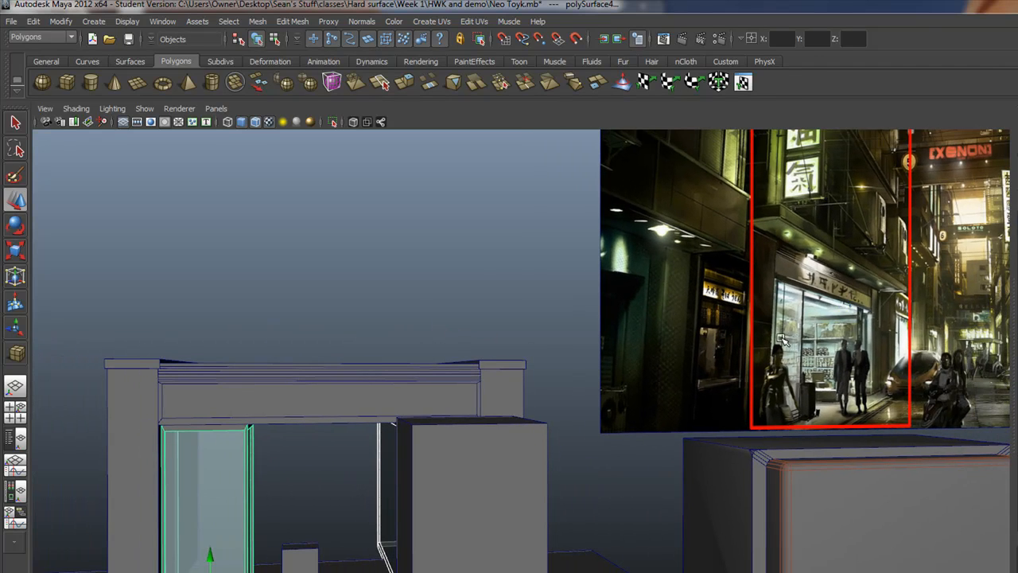
left_click_drag(371, 490, 354, 511, "alt")
right_click_drag(347, 512, 400, 523, "alt")
left_click_drag(315, 507, 371, 462, "alt")
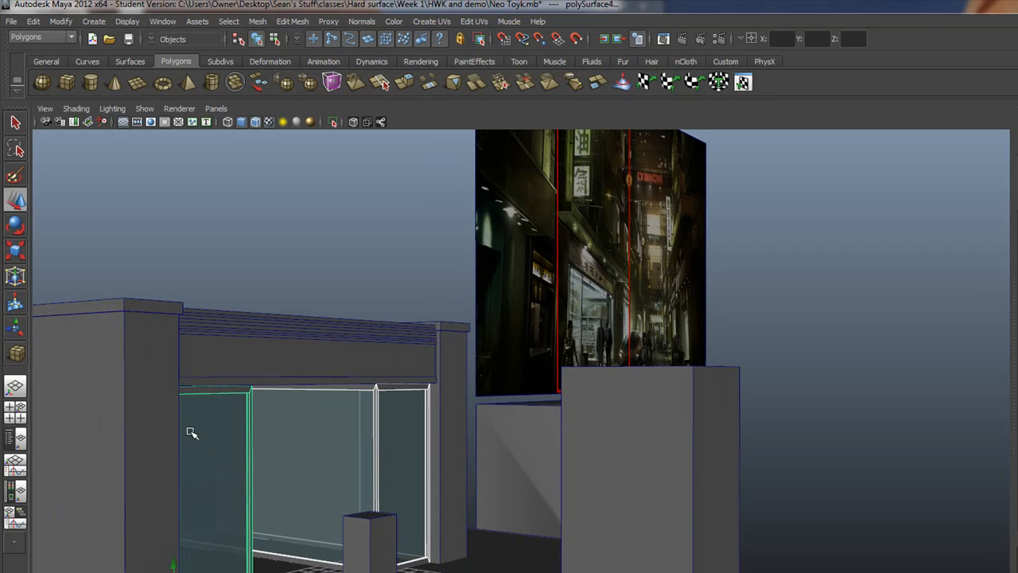
Select the spare tall box in front of the storefront and scale it into a wide, flat slab.
left_click_drag(262, 442, 307, 506, "alt")
left_click(655, 494)
right_click_drag(667, 488, 541, 423, "alt")
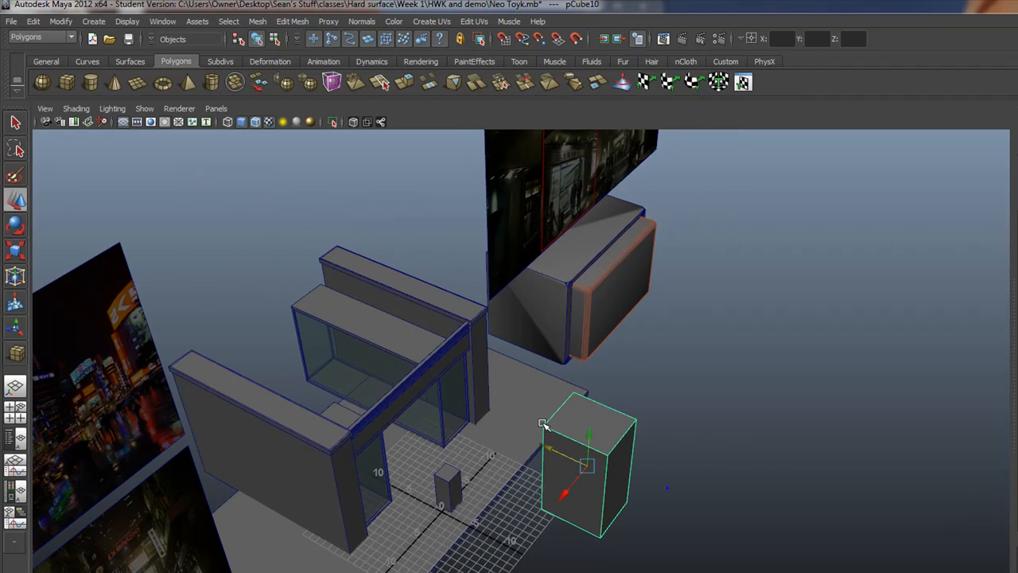
key("r")
left_click_drag(591, 420, 590, 461)
left_click_drag(545, 416, 439, 531)
left_click_drag(521, 346, 404, 299)
Move the slab up and back over the shop as a roof between the side walls, and check it from street level.
key("w")
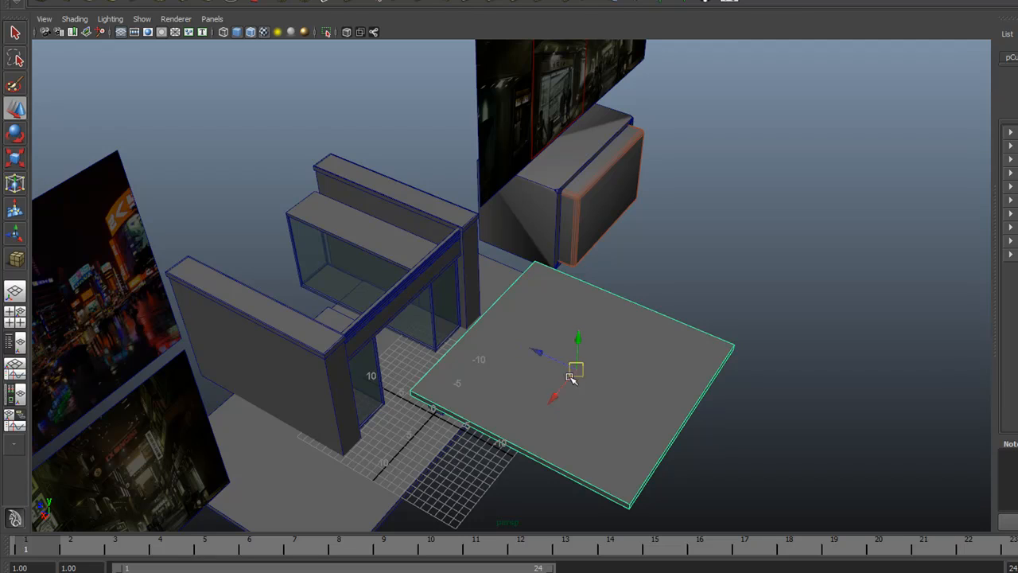
left_click_drag(558, 397, 523, 422)
left_click_drag(509, 387, 309, 197)
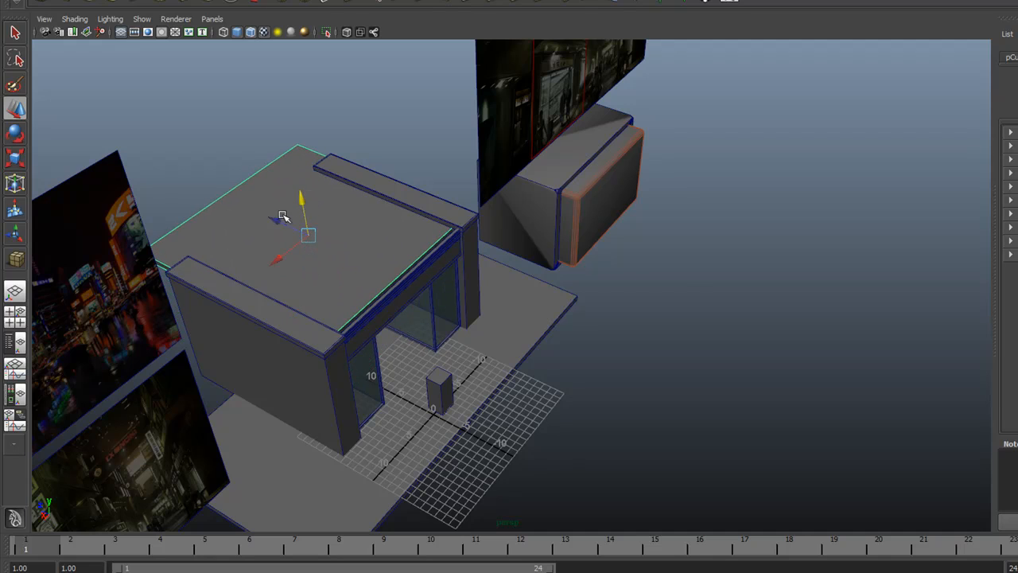
left_click_drag(416, 444, 412, 419, "alt")
right_click_drag(412, 419, 572, 416, "alt")
left_click_drag(491, 439, 404, 353, "alt")
middle_click_drag(404, 353, 419, 421, "alt")
left_click_drag(437, 444, 391, 454, "alt")
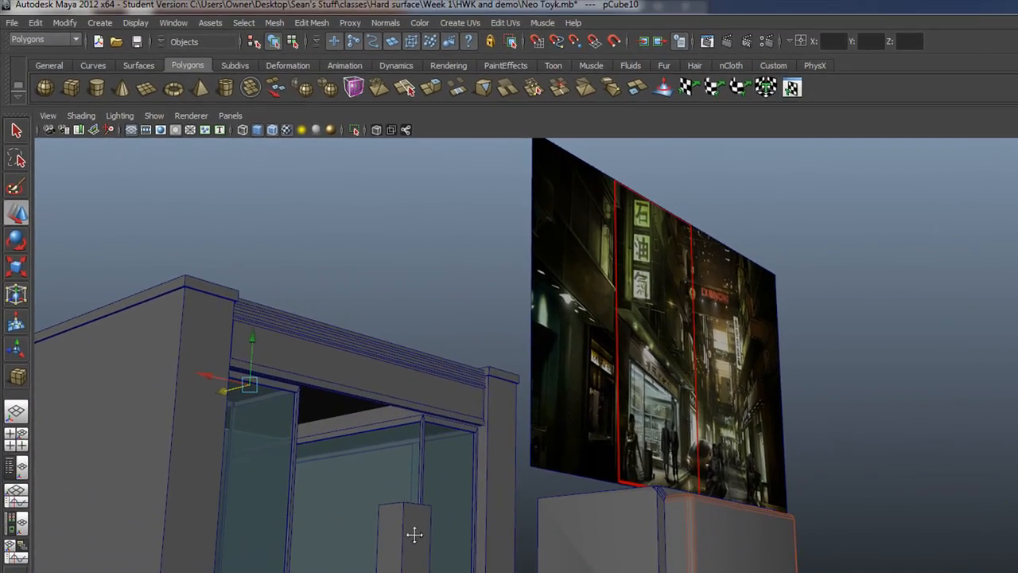
Select the street reference plane beside the storefront and rotate it to face the current street-level view.
left_click_drag(414, 534, 546, 538, "alt")
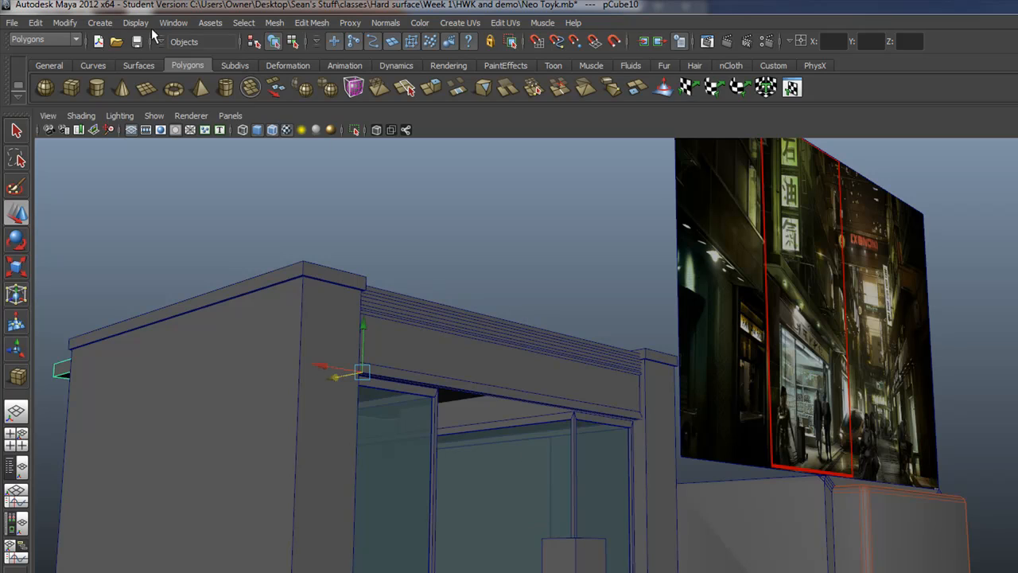
left_click(47, 116)
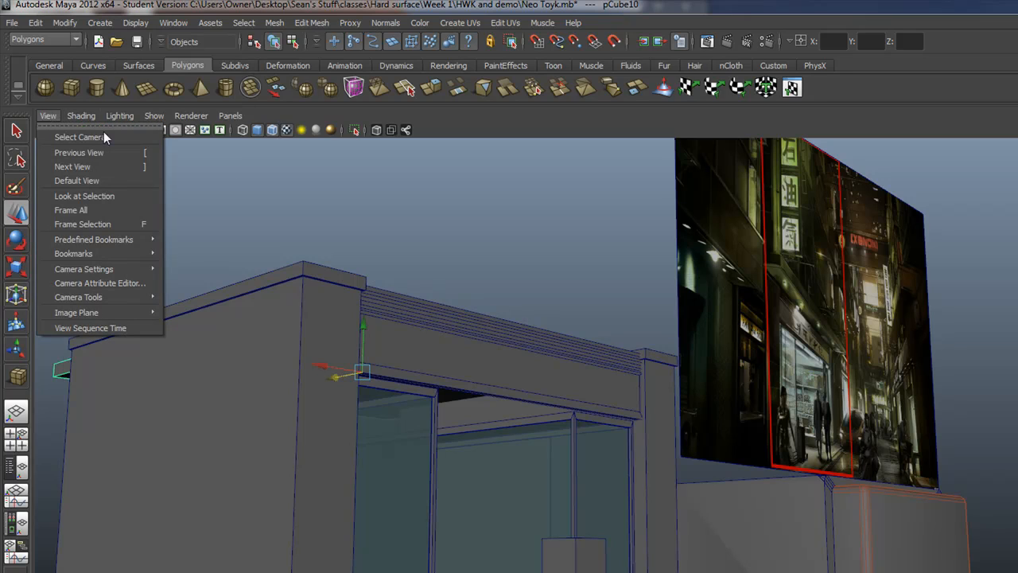
left_click(709, 279)
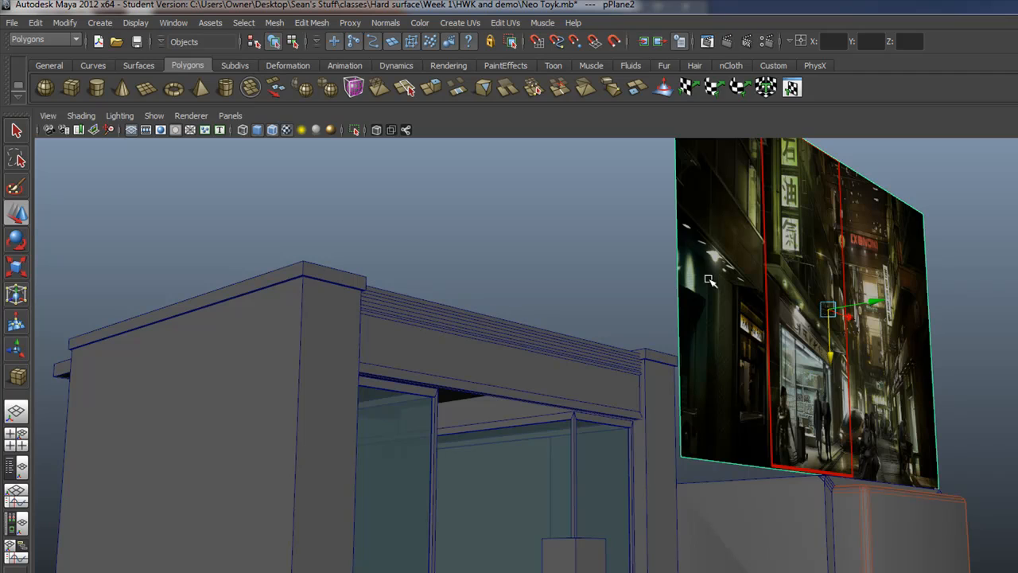
key("e")
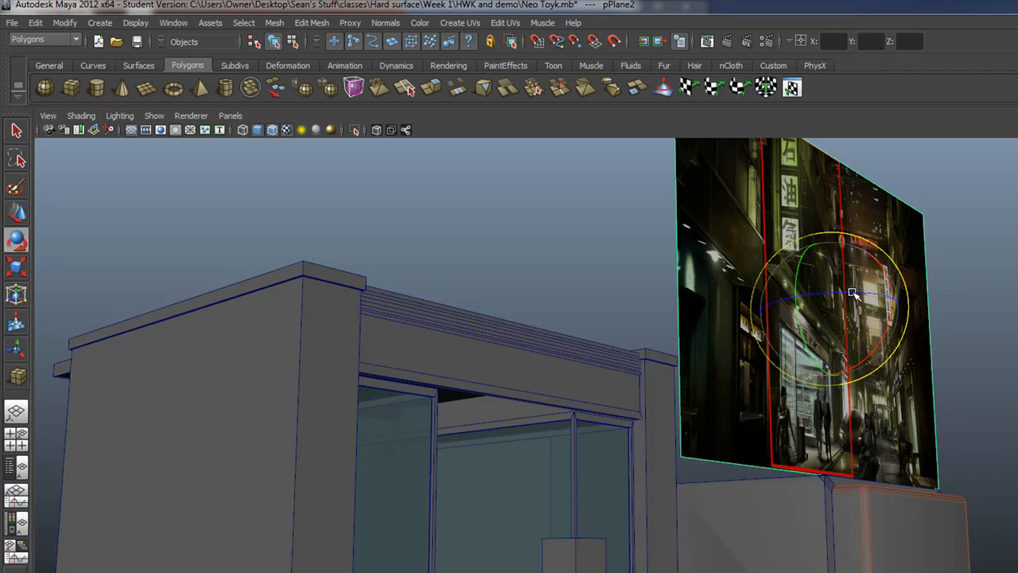
left_click_drag(855, 294, 760, 303)
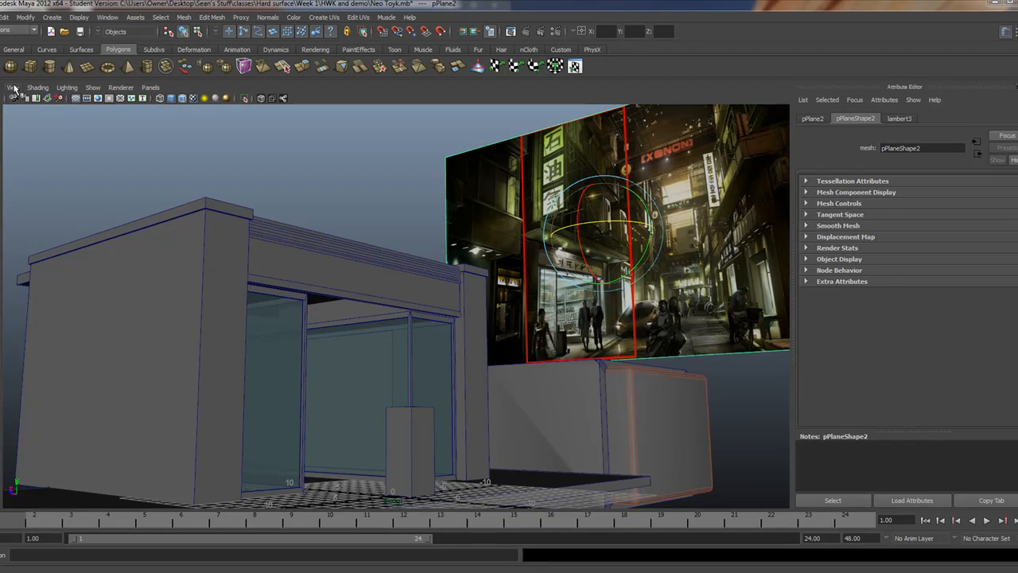
Save the current perspective camera view as a bookmark named Coolshot.
left_click(48, 116)
mouse_move(39, 192)
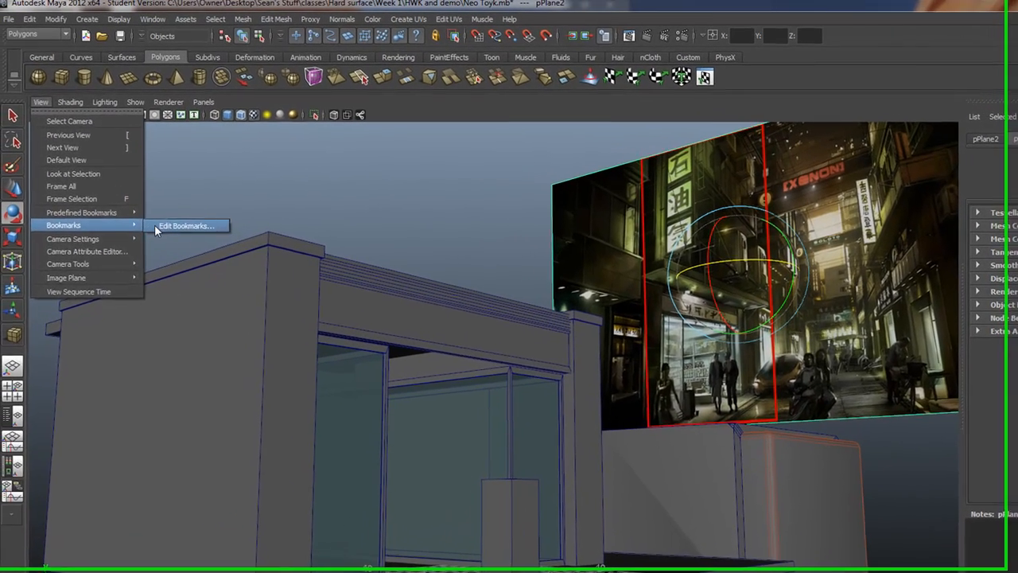
left_click(157, 227)
left_click(559, 398)
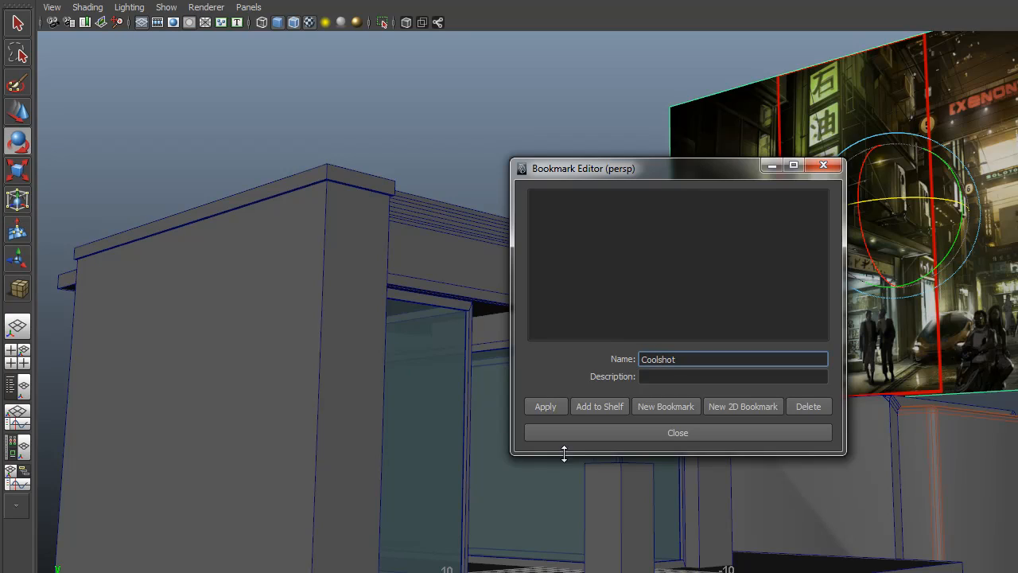
left_click(823, 166)
Zoom far out from the scene and recall the Coolshot camera bookmark to test it.
scroll(504, 456, "down", 10)
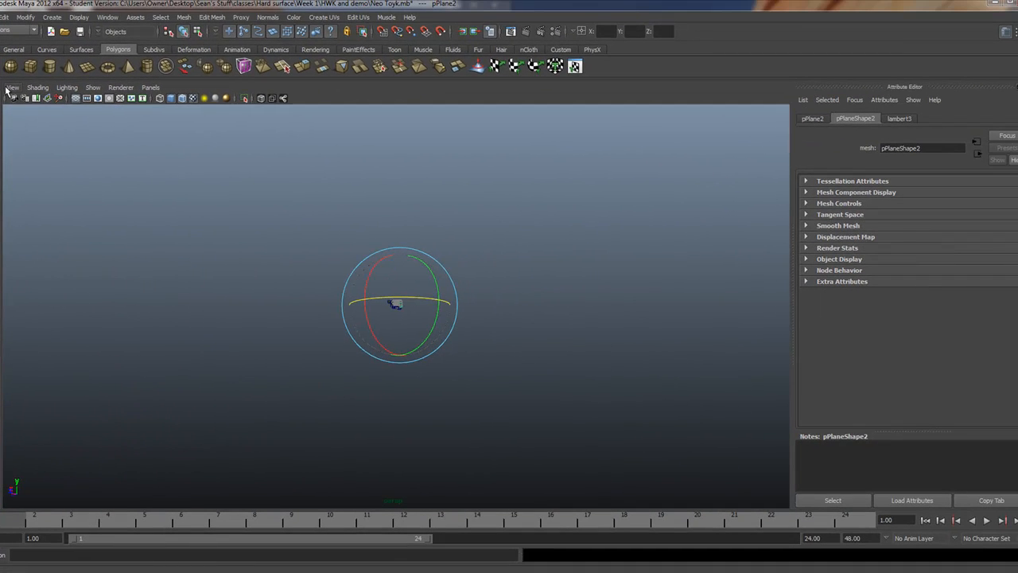
left_click(9, 88)
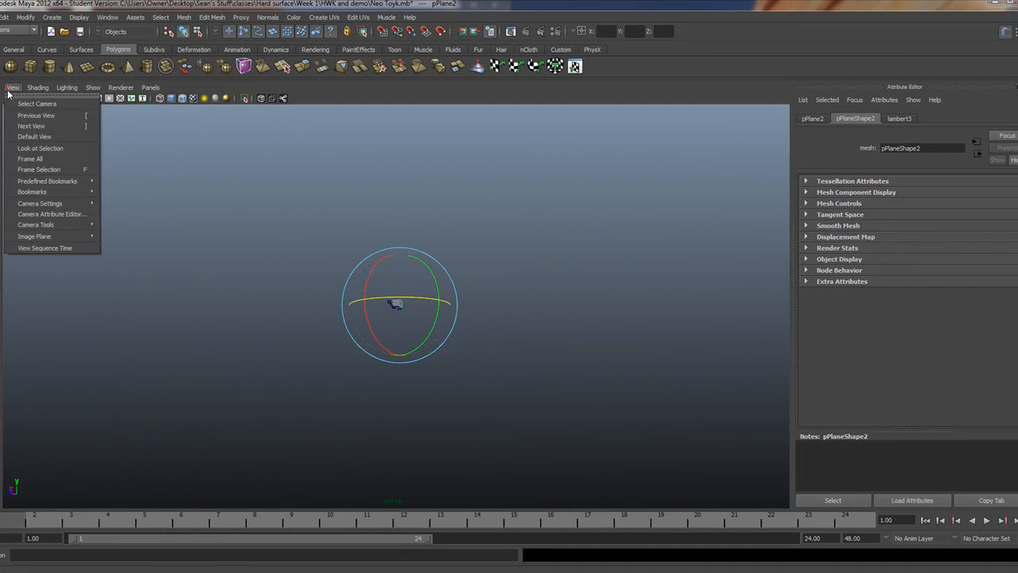
mouse_move(54, 192)
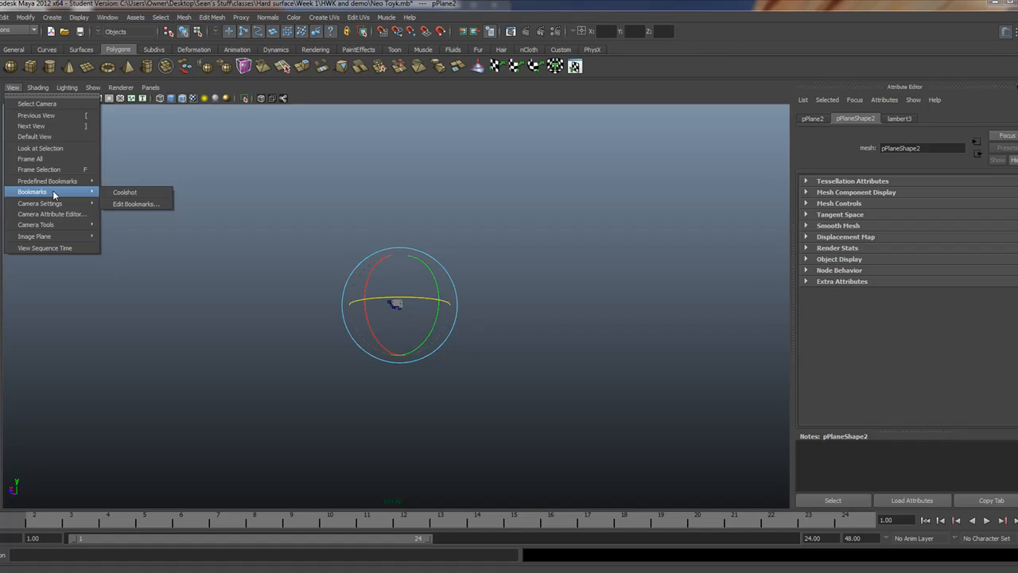
left_click(109, 195)
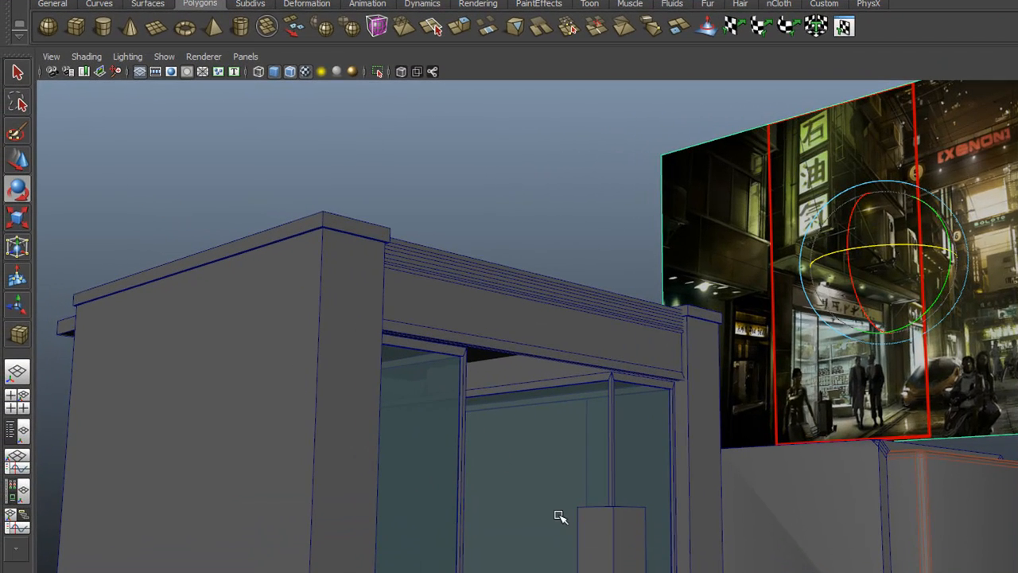
Raise the top vertices of the small box in front of the shop to make it taller, and return to object selection.
left_click(408, 418)
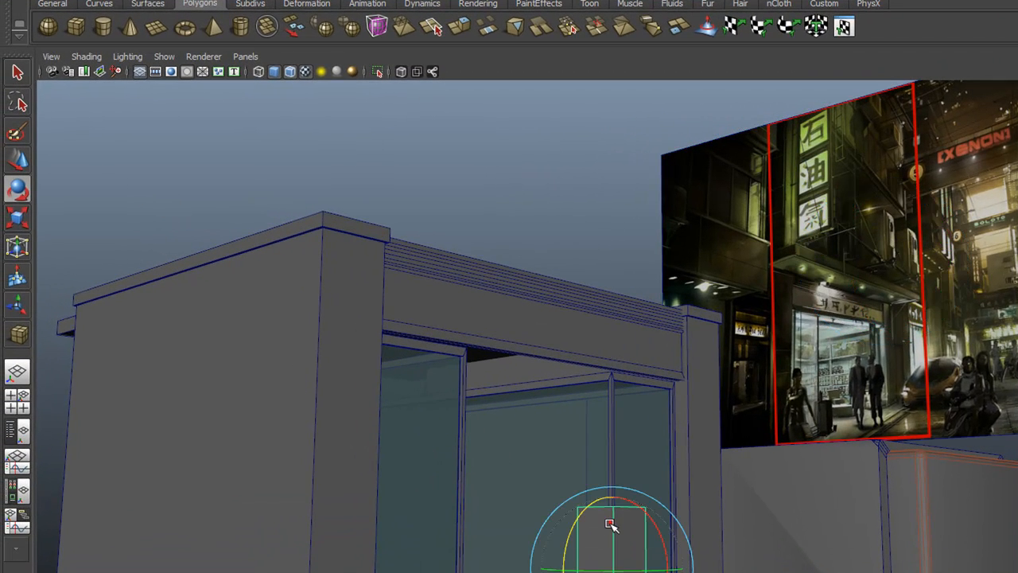
right_click_drag(611, 525, 537, 487)
left_click_drag(534, 482, 667, 541)
key("w")
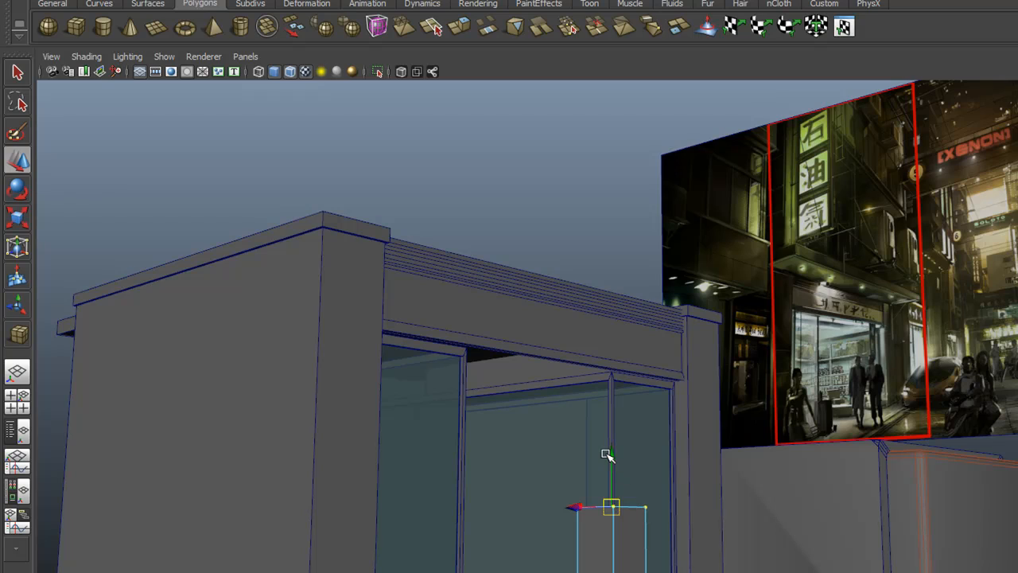
left_click_drag(610, 455, 609, 417)
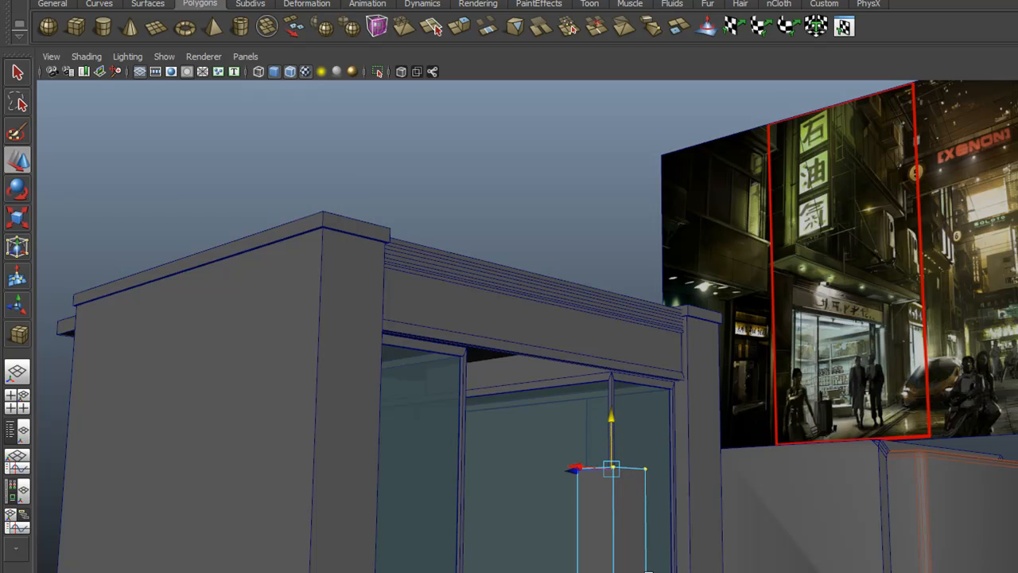
right_click_drag(610, 494, 656, 475)
left_click(622, 501)
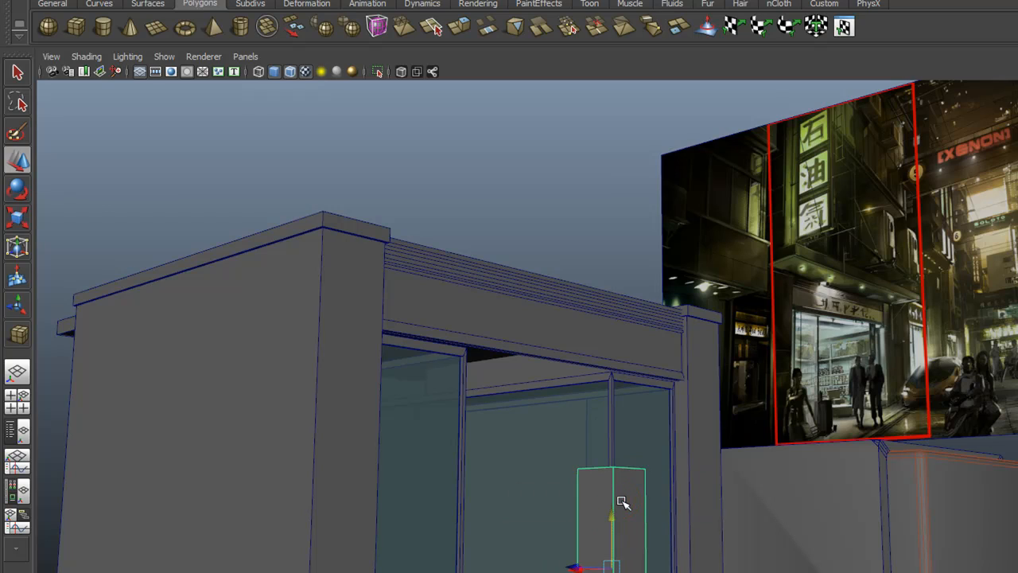
Select the large glass box inside the shop opening and move it sideways, clear of the storefront.
mouse_move(517, 469)
left_mouse_down("alt")
mouse_move(489, 472)
mouse_move(517, 475)
left_mouse_up("alt")
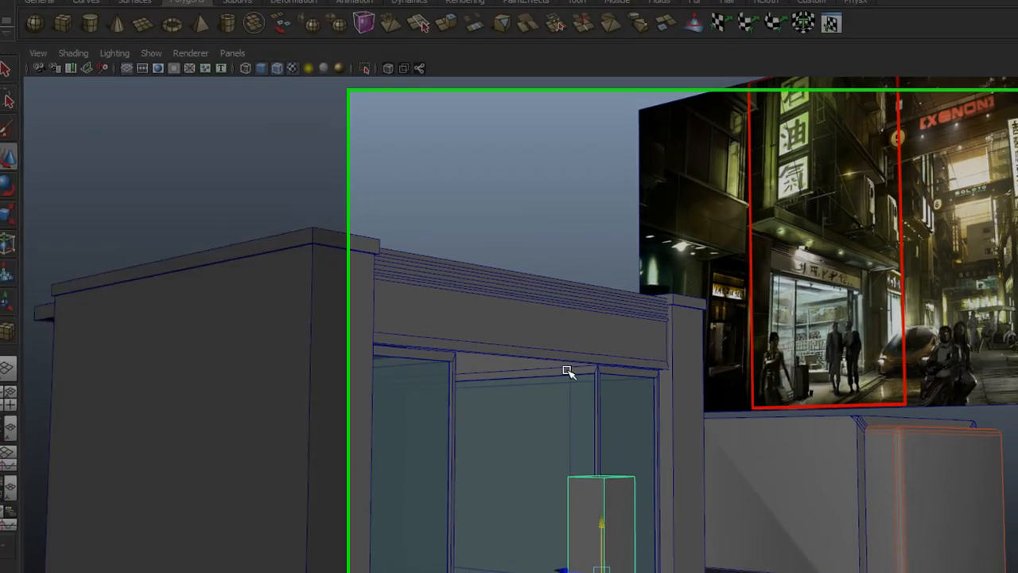
left_click(567, 371)
left_click_drag(195, 505, 989, 545)
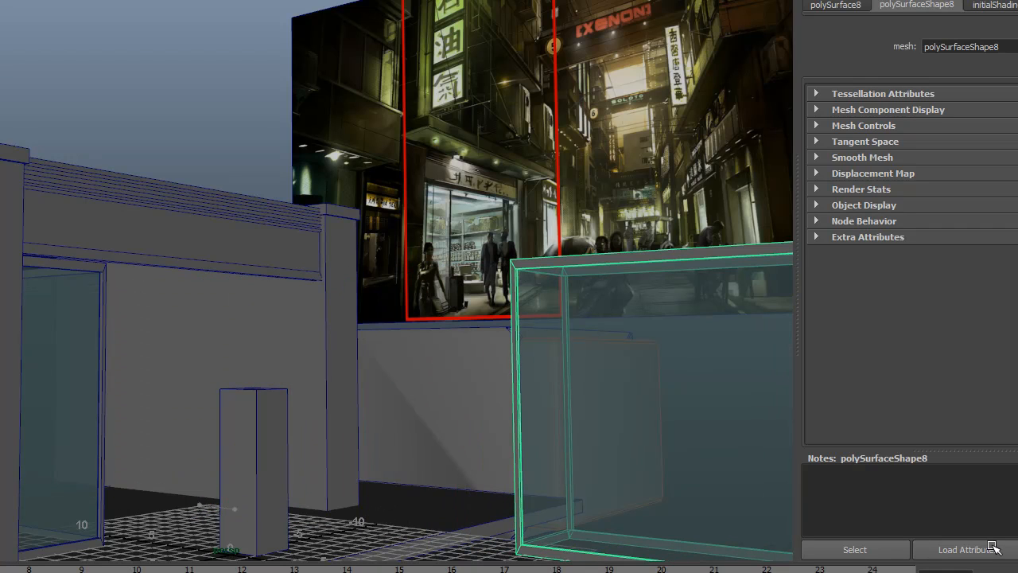
Try to shorten the right side wall by pulling its back vertices toward the front, and undo the move.
left_click(156, 343)
left_click_drag(159, 342, 181, 374, "alt")
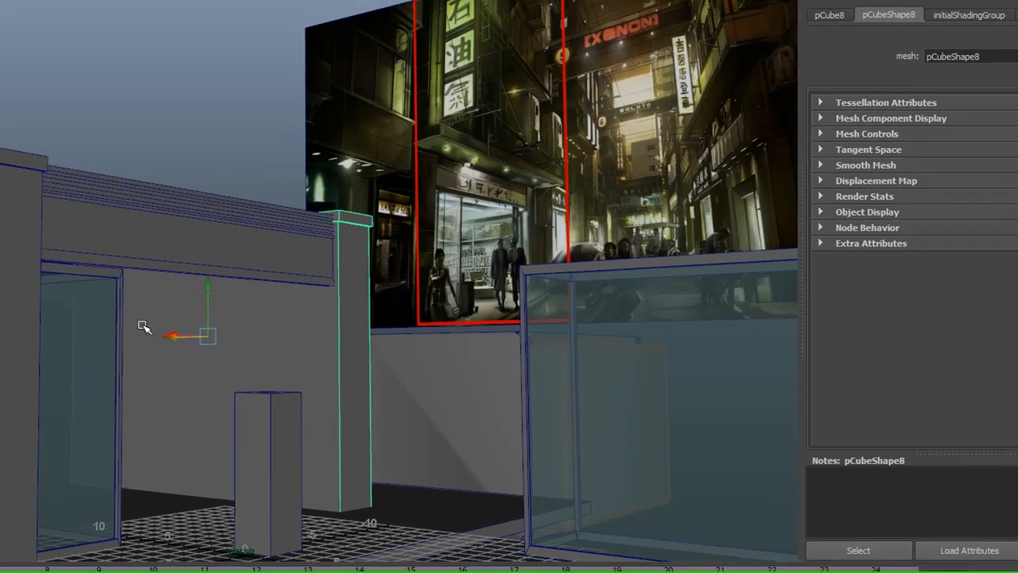
right_click_drag(106, 157, 47, 151)
left_click_drag(21, 118, 174, 429)
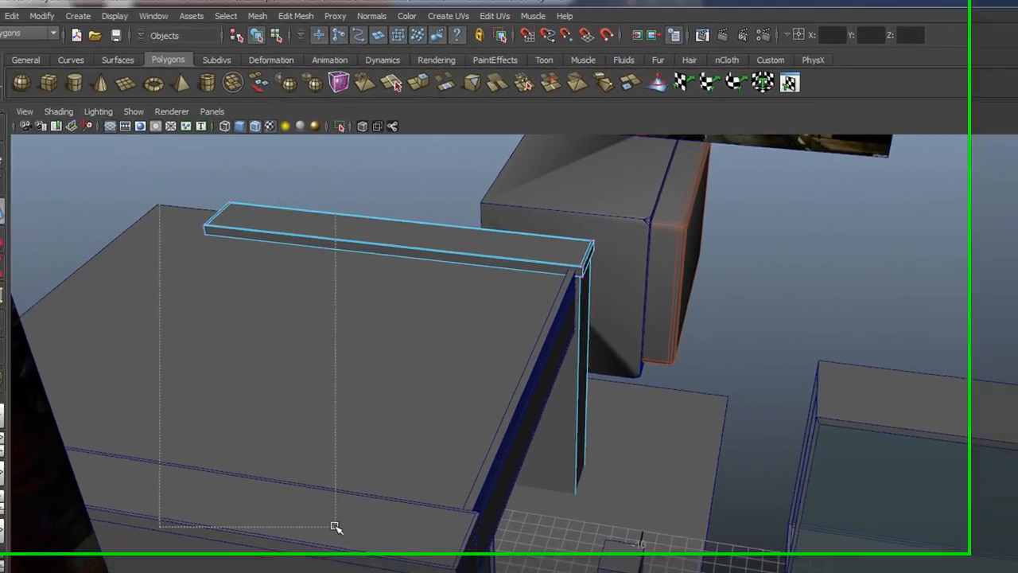
left_click_drag(334, 527, 338, 527)
left_click_drag(466, 510, 397, 462, "alt")
left_click_drag(466, 465, 652, 489)
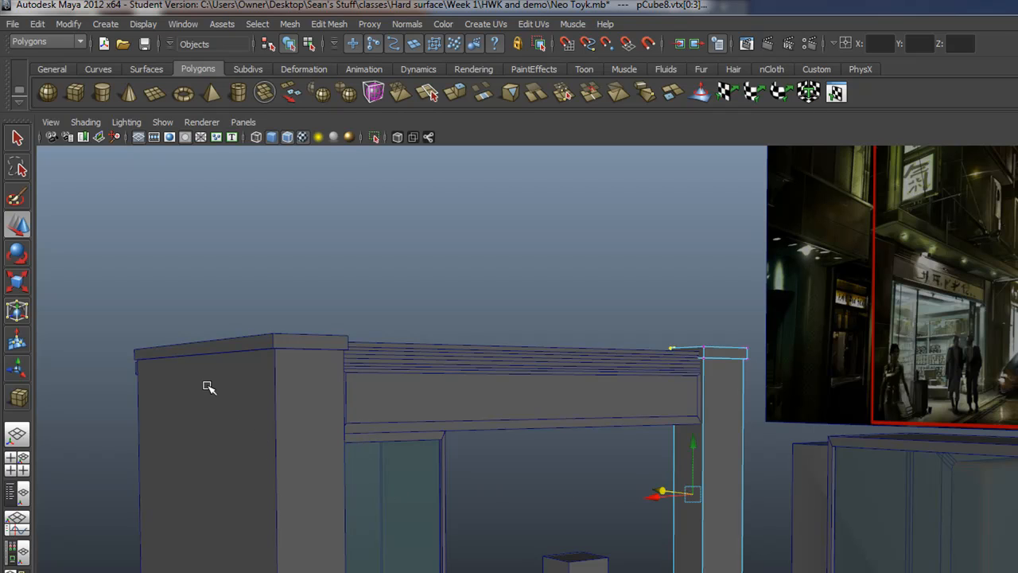
key("ctrl+z")
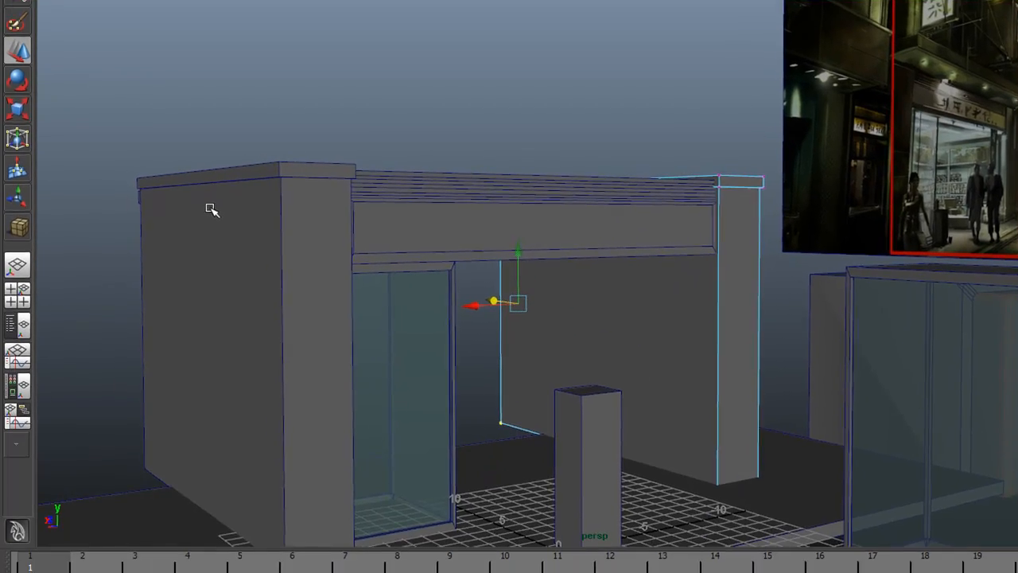
Select the back vertices of both side walls and pull them forward together, shortening the walls into pillars.
right_click_drag(208, 379, 178, 380)
right_click_drag(181, 208, 181, 208)
left_click_drag(86, 119, 240, 539)
left_click_drag(273, 290, 286, 236, "alt")
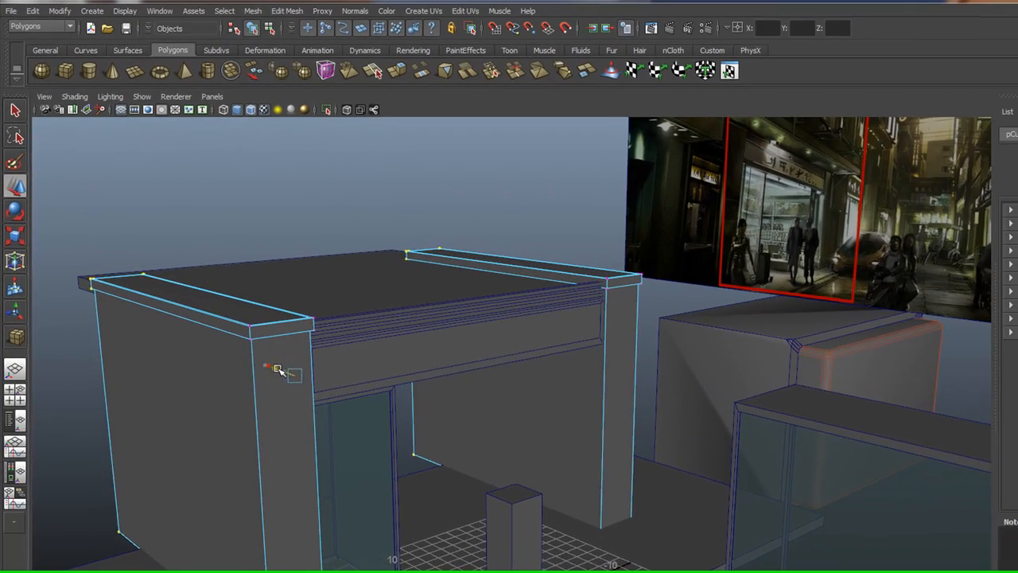
left_click_drag(307, 285, 437, 342)
left_click_drag(388, 420, 307, 428)
right_click_drag(354, 413, 393, 401)
left_click(347, 420)
Extrude the right pillar's inner face, narrow it to a thin strip near the front edge and stretch it to the pillar's full height.
left_click(582, 327)
left_click_drag(551, 385, 549, 355, "alt")
right_click_drag(491, 375, 559, 438, "alt")
left_click_drag(559, 438, 514, 443, "alt")
right_click_drag(530, 444, 480, 413, "alt")
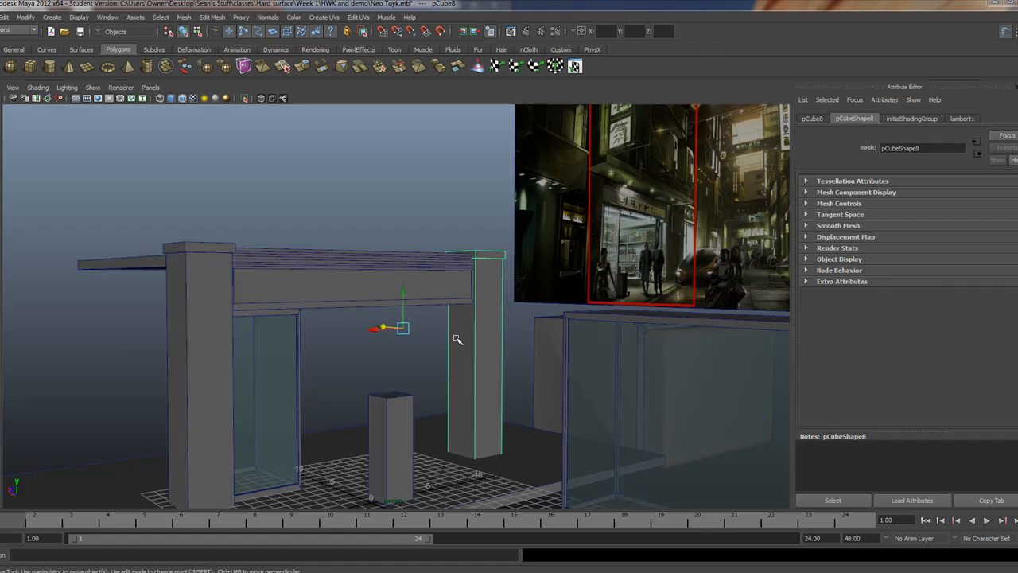
right_click_drag(461, 338, 462, 362)
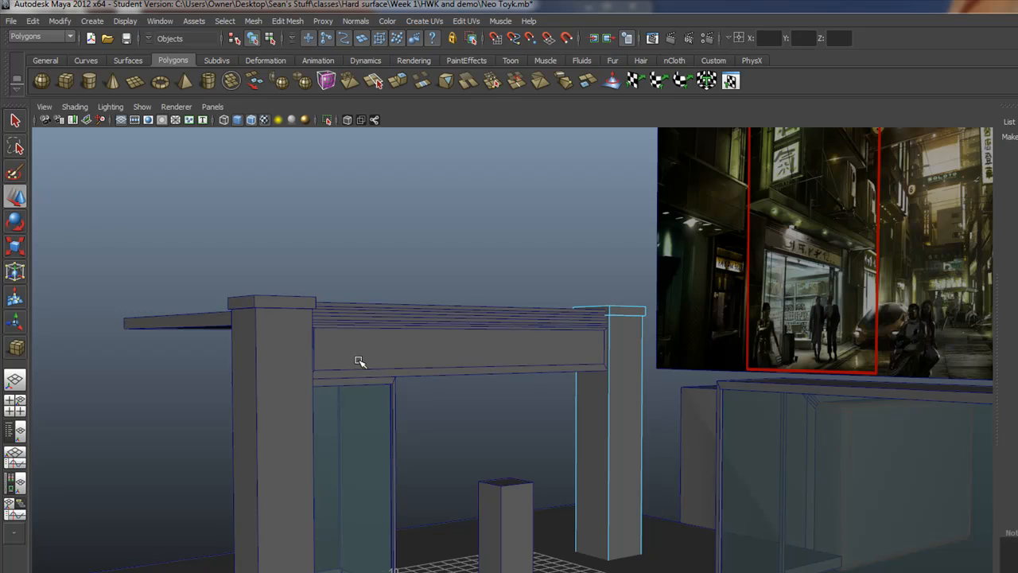
left_click(595, 406)
left_click_drag(575, 428, 549, 457, "alt")
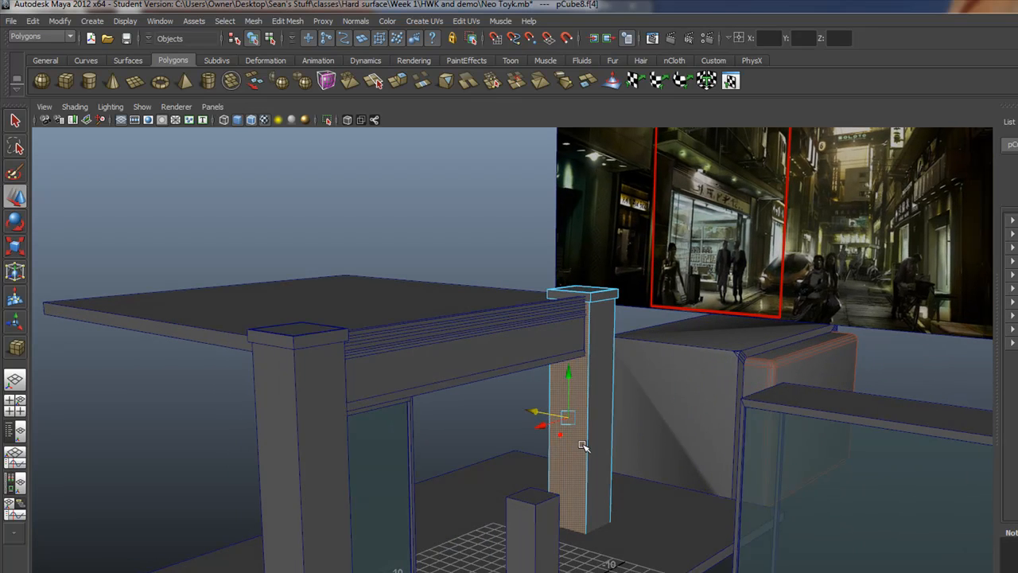
left_click(407, 81)
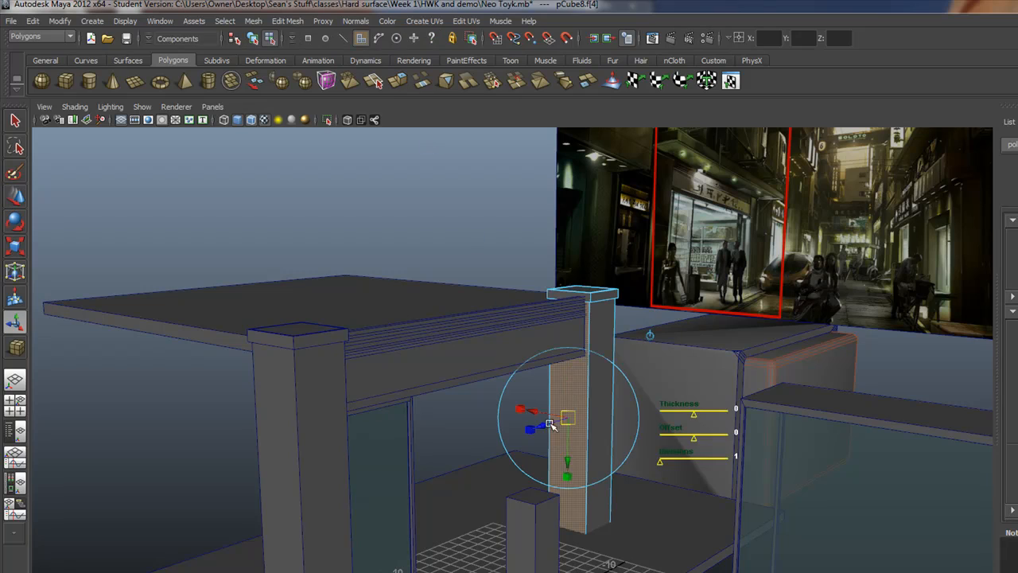
left_click(519, 406)
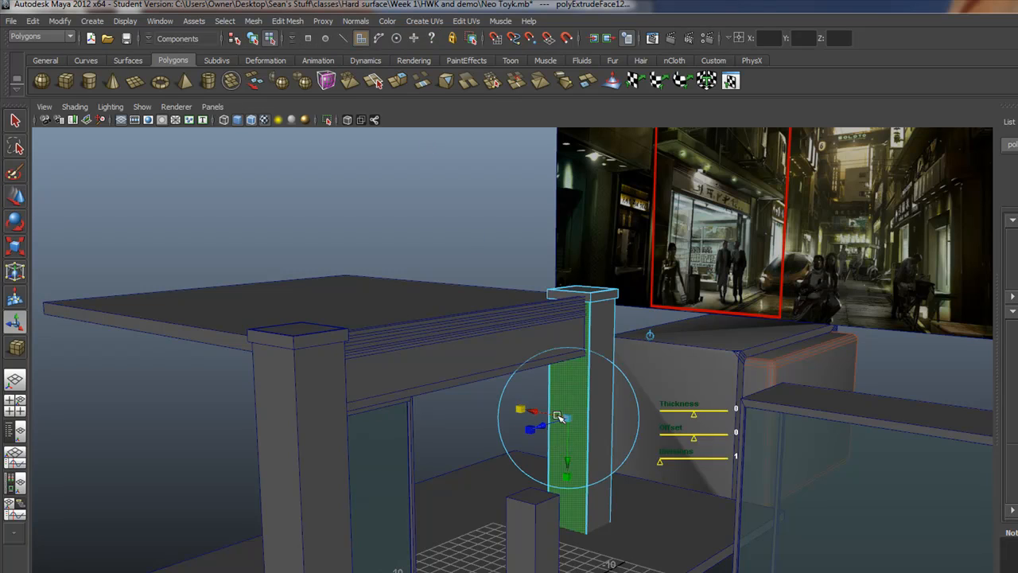
mouse_move(567, 419)
left_mouse_down()
mouse_move(527, 411)
mouse_move(552, 415)
left_mouse_up()
left_click_drag(579, 477, 582, 552)
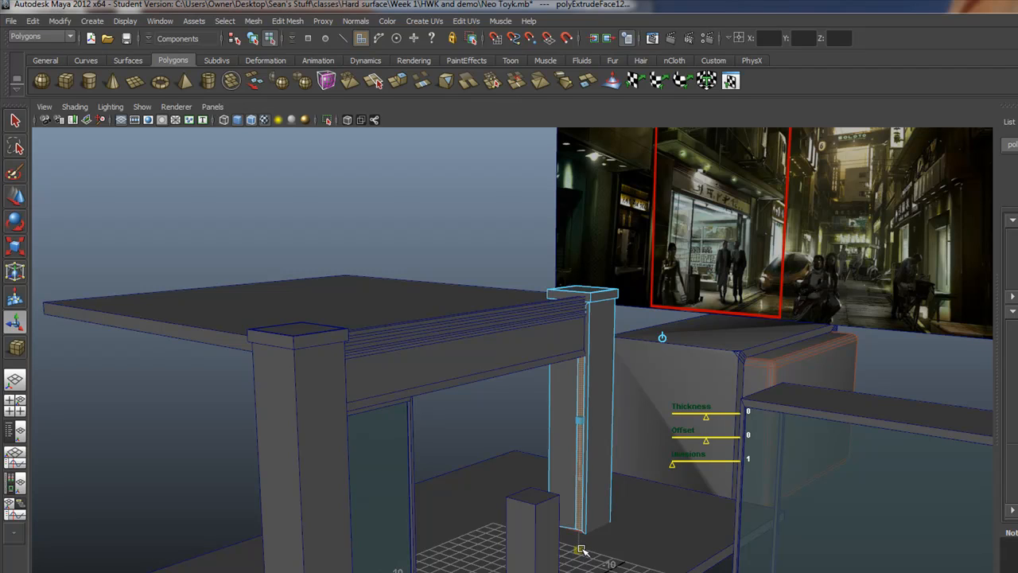
left_click_drag(582, 550, 582, 550)
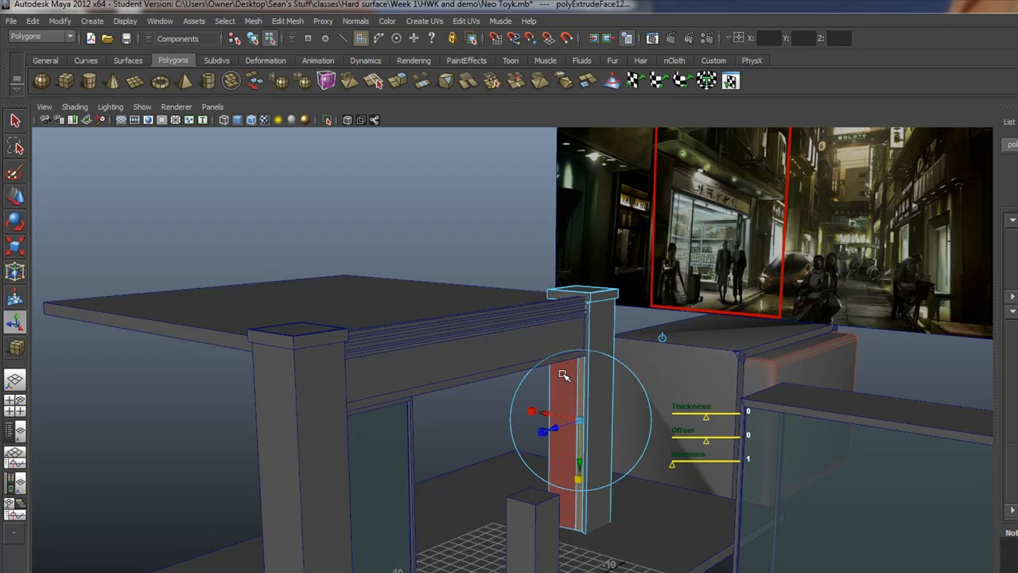
Extrude the narrow strip again along its normal to form a shallow vertical groove in the pillar's inner face.
right_click_drag(507, 413, 741, 470, "alt")
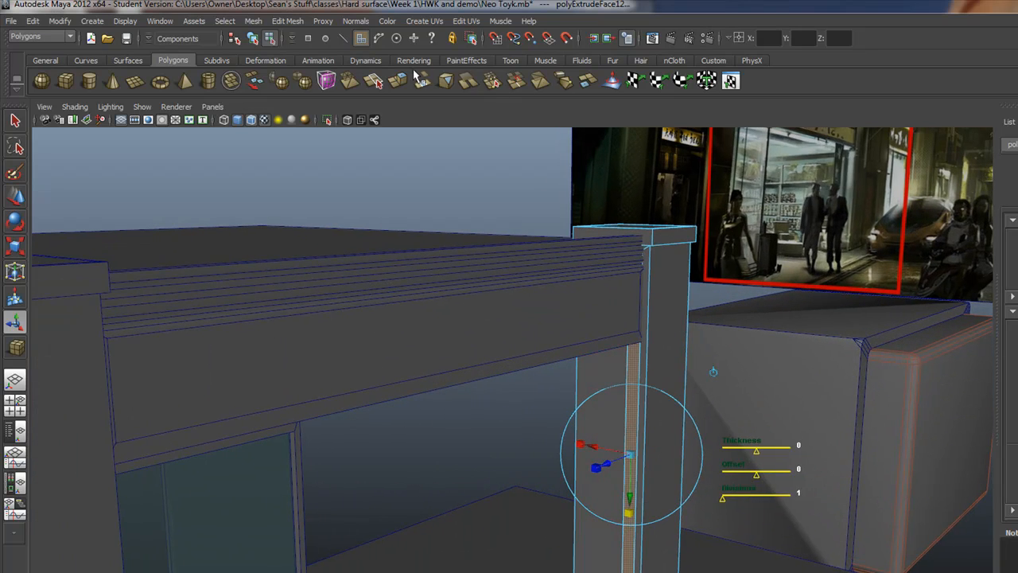
left_click_drag(611, 461, 505, 421)
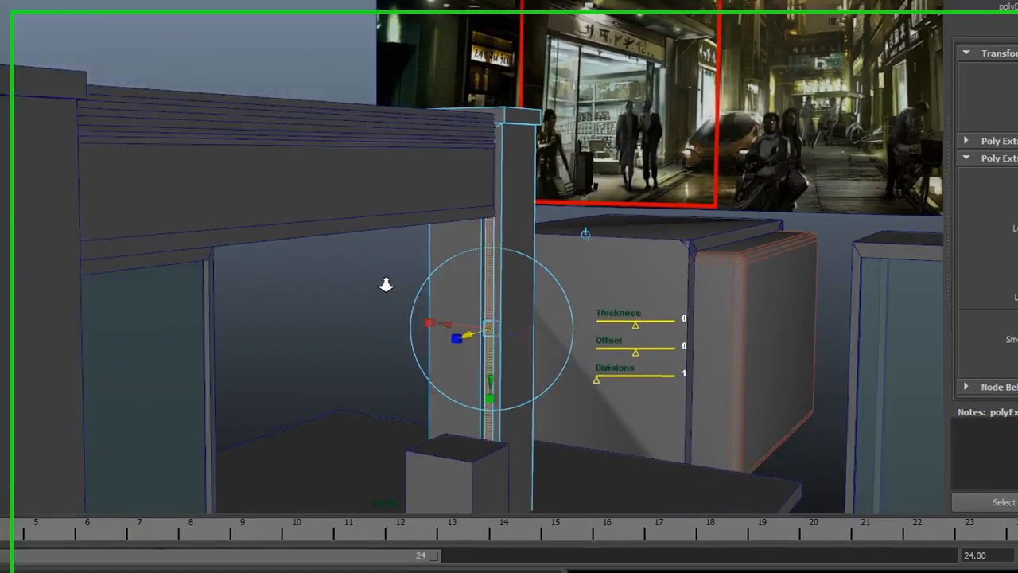
left_click_drag(495, 230, 462, 278, "alt")
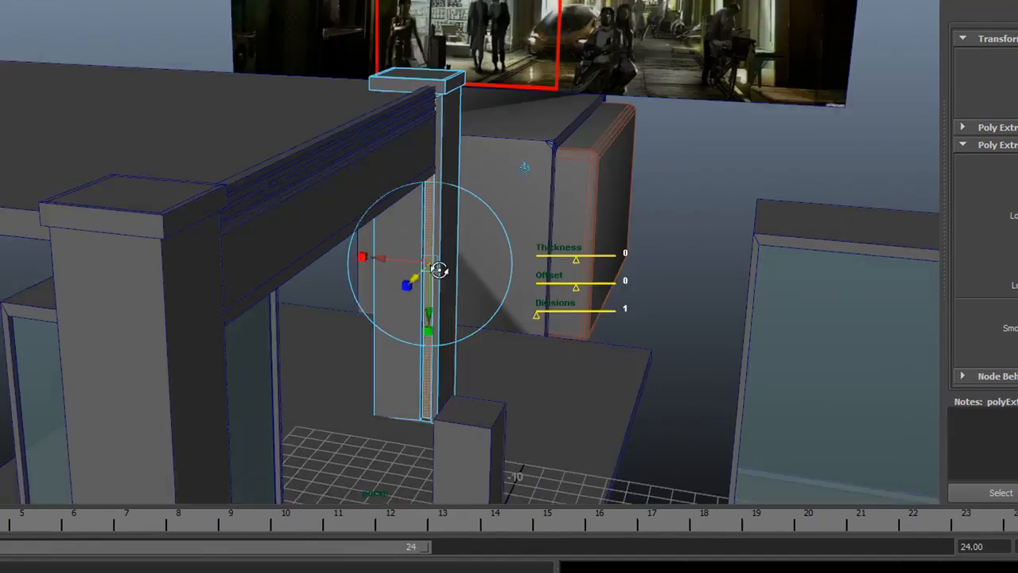
right_click_drag(461, 278, 993, 527, "alt")
left_click_drag(577, 141, 562, 133, "alt")
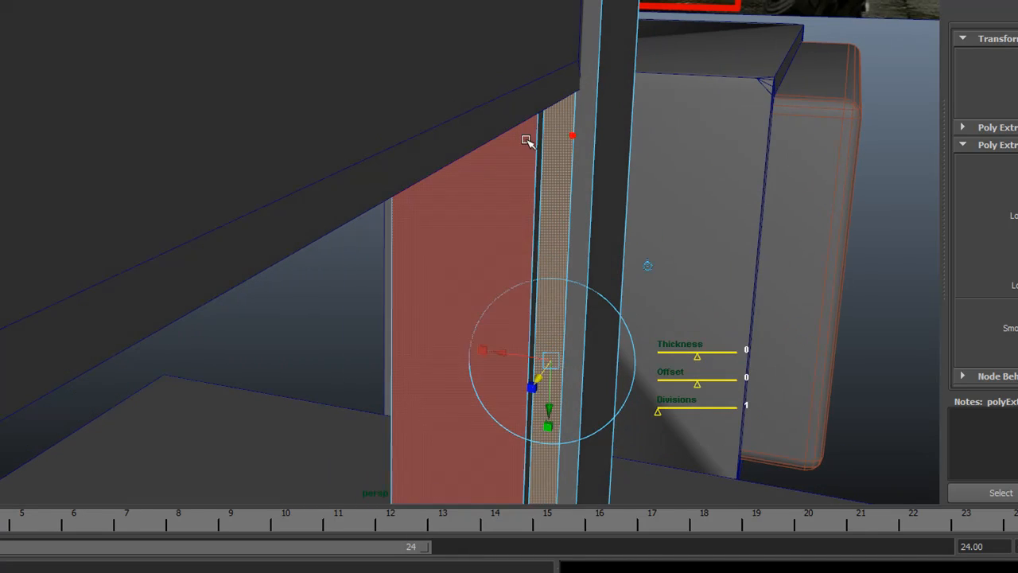
Select the groove's narrow face on the right pillar, scale it slightly wider, and return to object mode.
left_click(541, 148)
left_click_drag(447, 209, 557, 182, "alt")
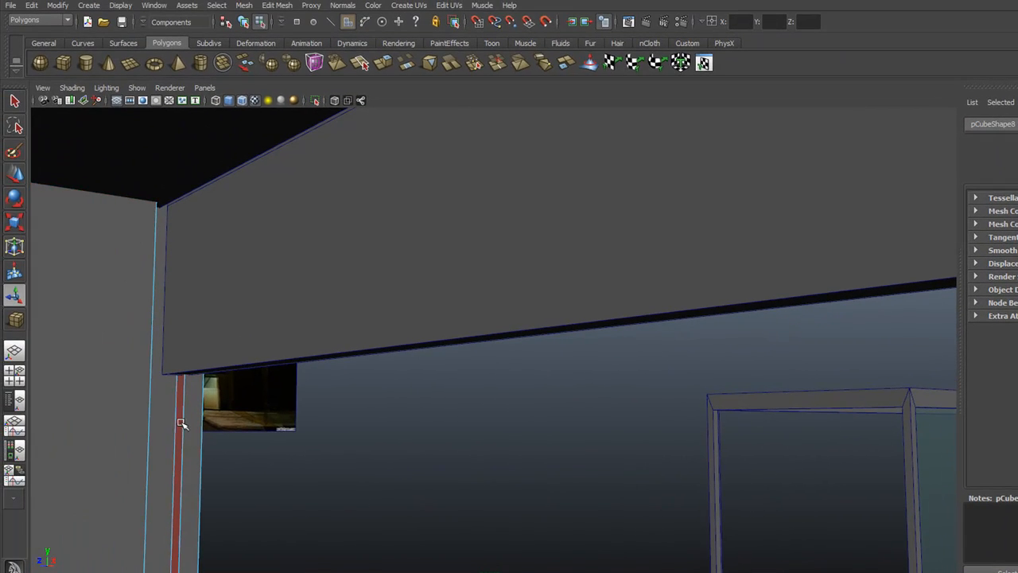
left_click_drag(204, 438, 150, 451, "alt")
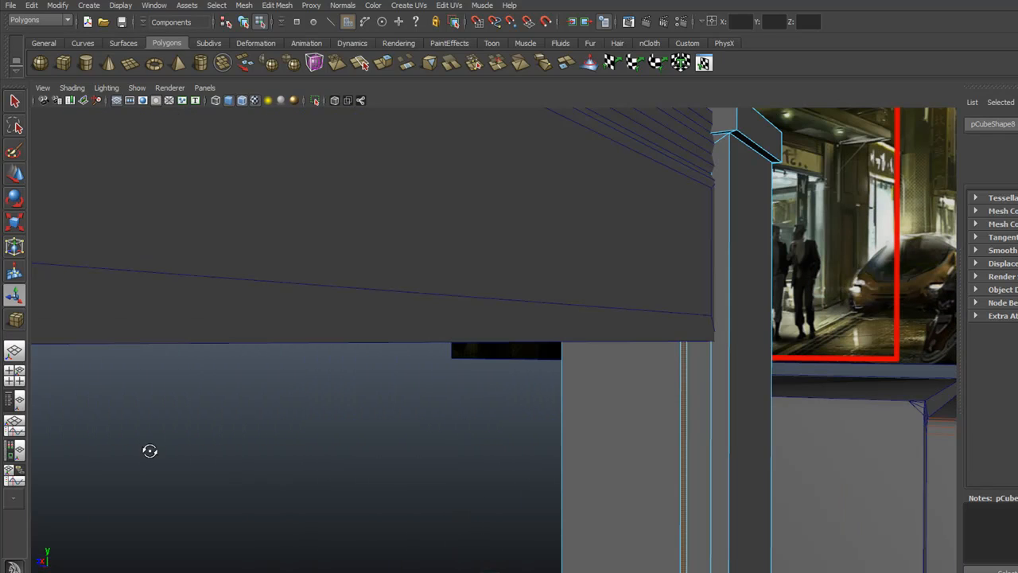
key("r")
scroll(479, 432, "down", 3)
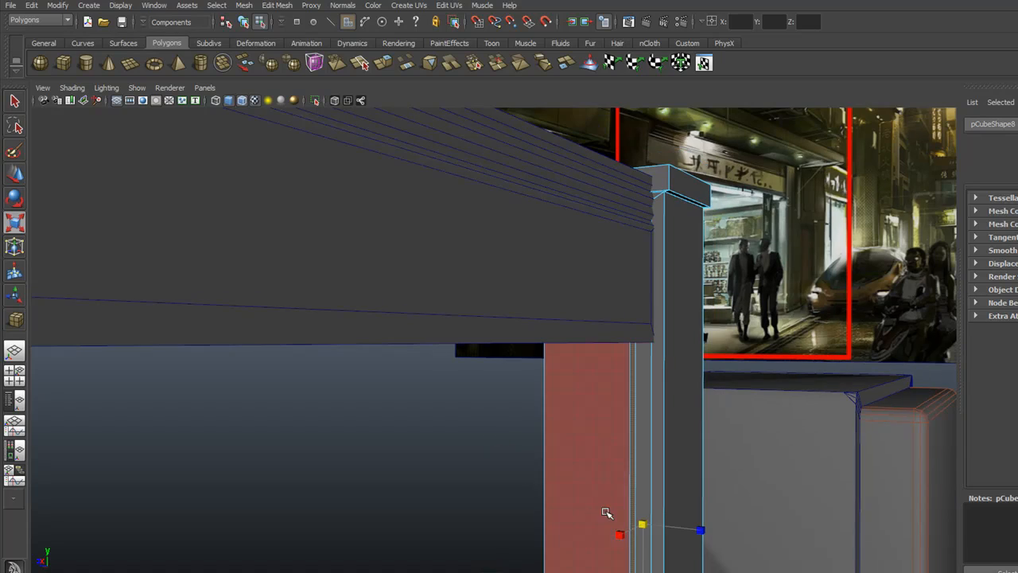
left_click_drag(700, 526, 718, 533)
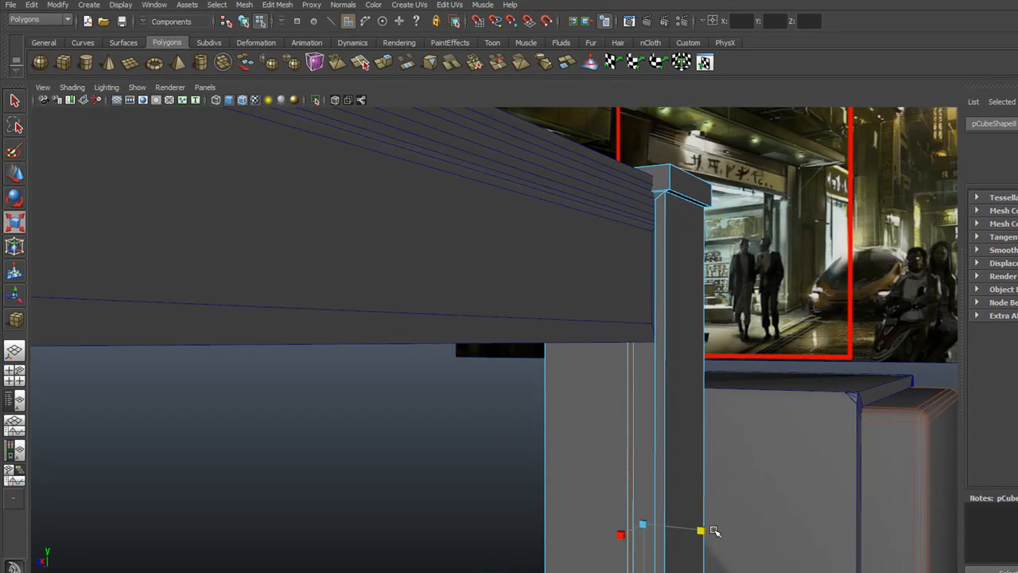
mouse_move(420, 394)
left_mouse_down("alt")
mouse_move(387, 379)
mouse_move(415, 400)
left_mouse_up("alt")
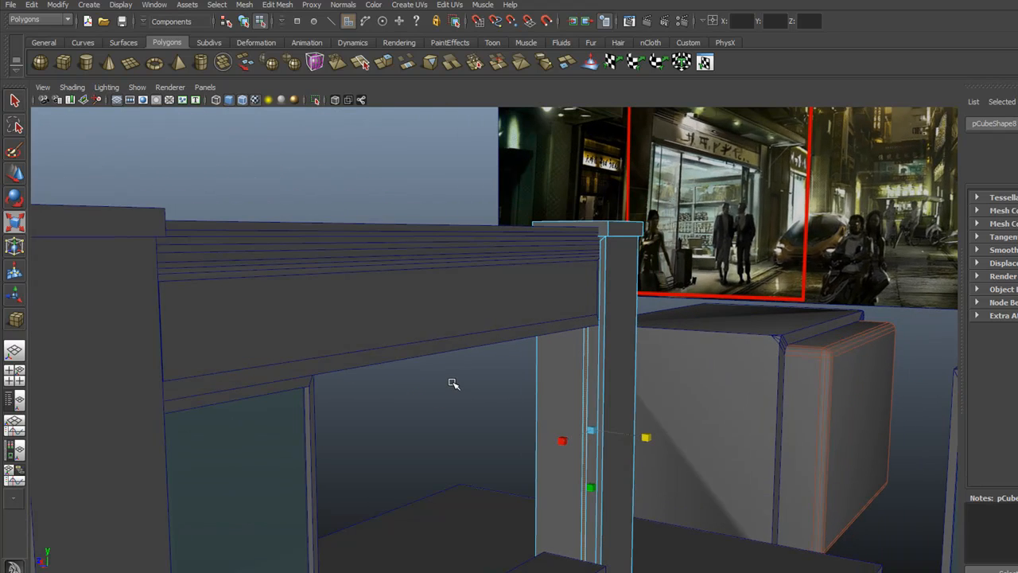
left_click_drag(618, 311, 602, 295, "alt")
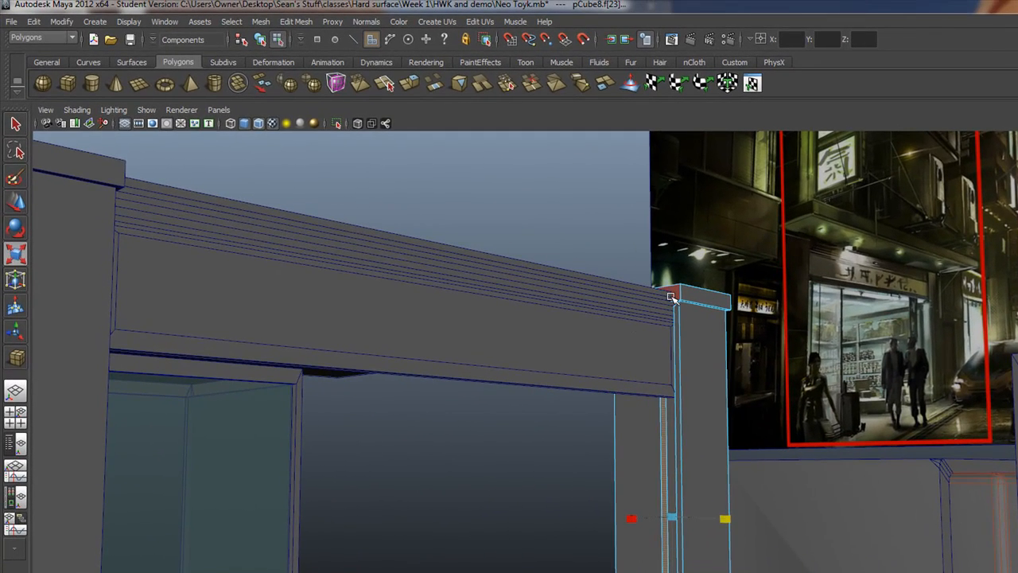
right_click_drag(577, 434, 488, 438, "alt")
right_click_drag(647, 427, 672, 416)
left_click(672, 416)
left_click_drag(549, 482, 587, 485, "alt")
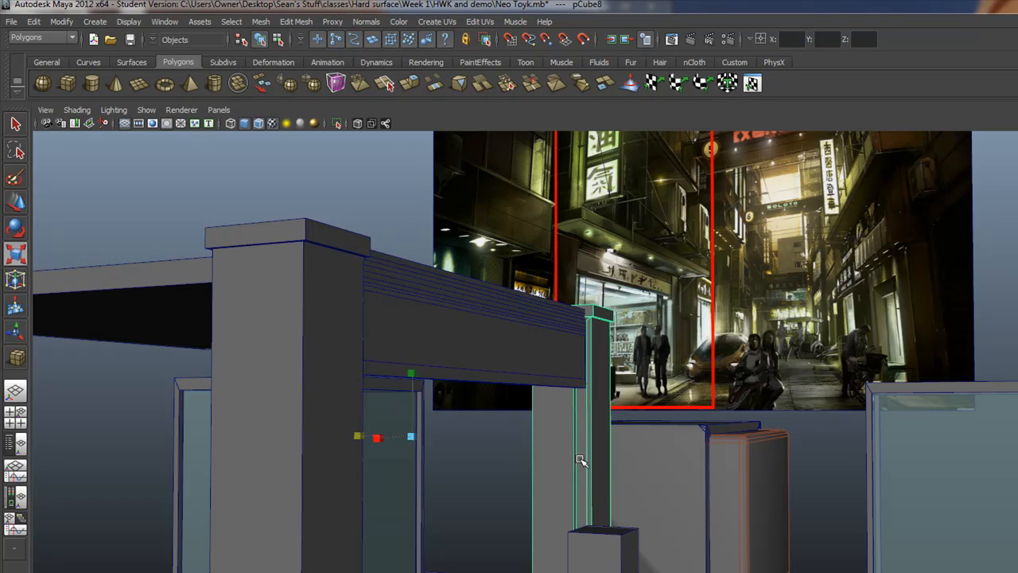
Select the framed glass display case beside the storefront and move it farther away from the building.
left_click_drag(604, 435, 625, 453, "alt")
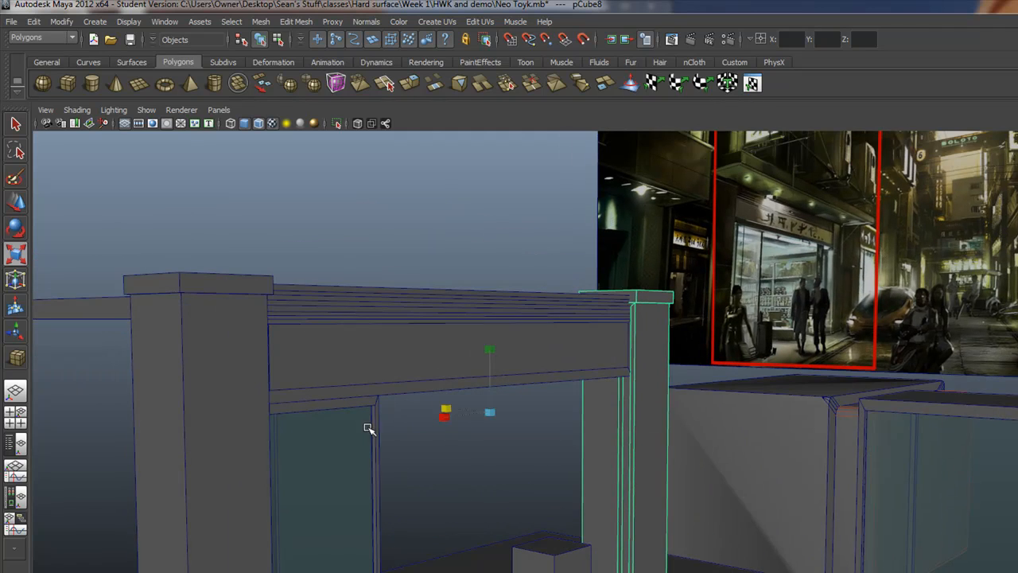
left_click_drag(518, 396, 490, 389, "alt")
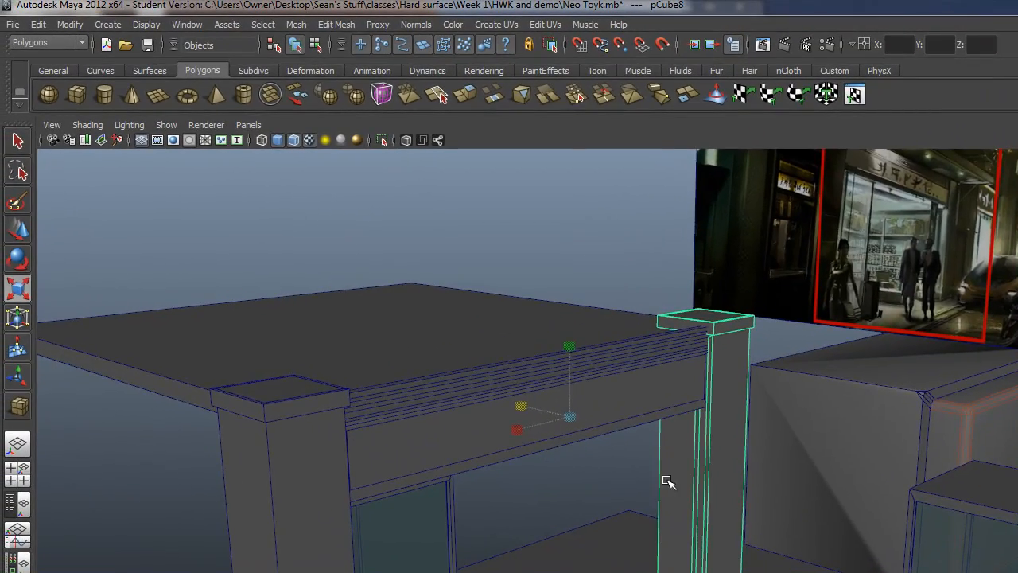
mouse_move(668, 481)
left_mouse_down("alt")
mouse_move(448, 484)
mouse_move(641, 469)
mouse_move(658, 446)
mouse_move(459, 416)
mouse_move(634, 488)
mouse_move(685, 468)
mouse_move(645, 480)
mouse_move(616, 509)
mouse_move(520, 527)
mouse_move(668, 466)
mouse_move(637, 475)
mouse_move(656, 492)
left_mouse_up("alt")
right_click_drag(755, 521, 544, 448, "alt")
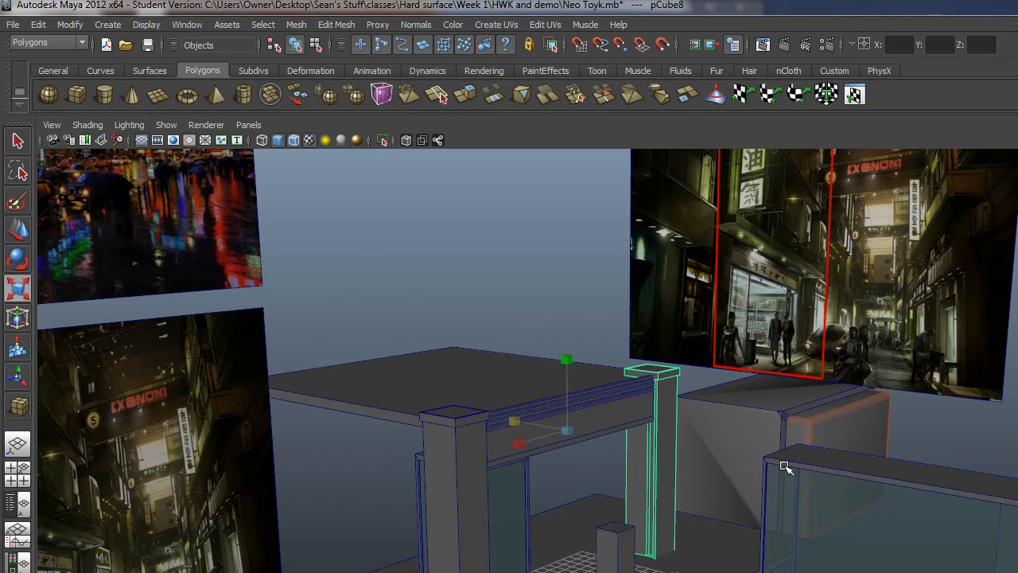
left_click(824, 465)
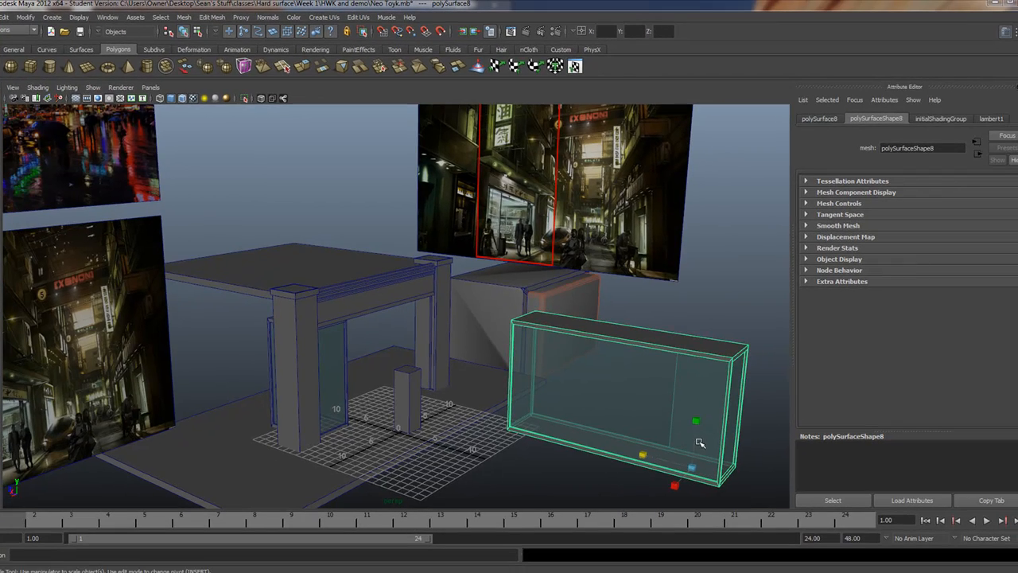
left_click_drag(657, 458, 798, 470)
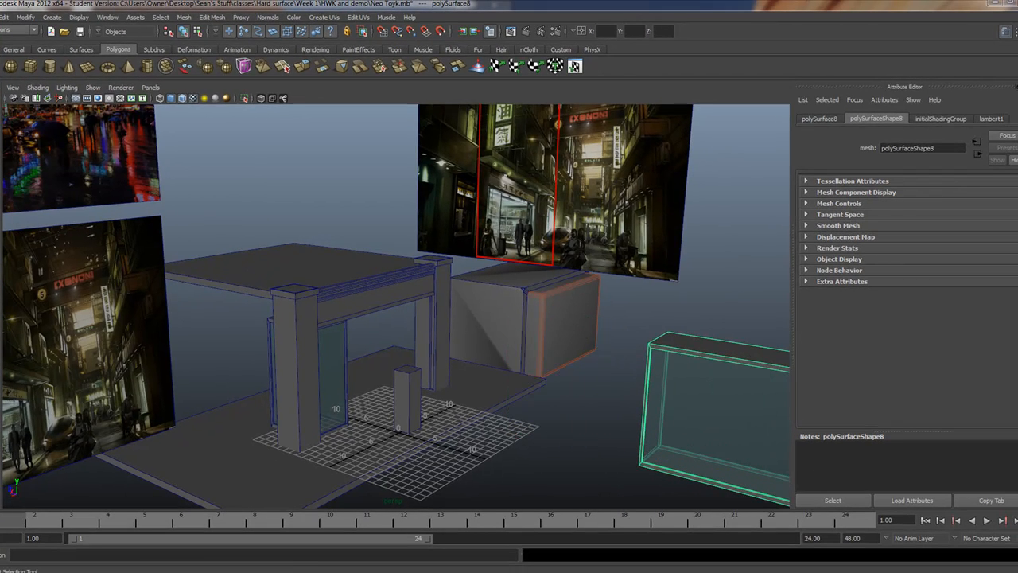
Create a polygon cube beside the storefront with a long rectangular base and roughly the building's height.
left_click(30, 67)
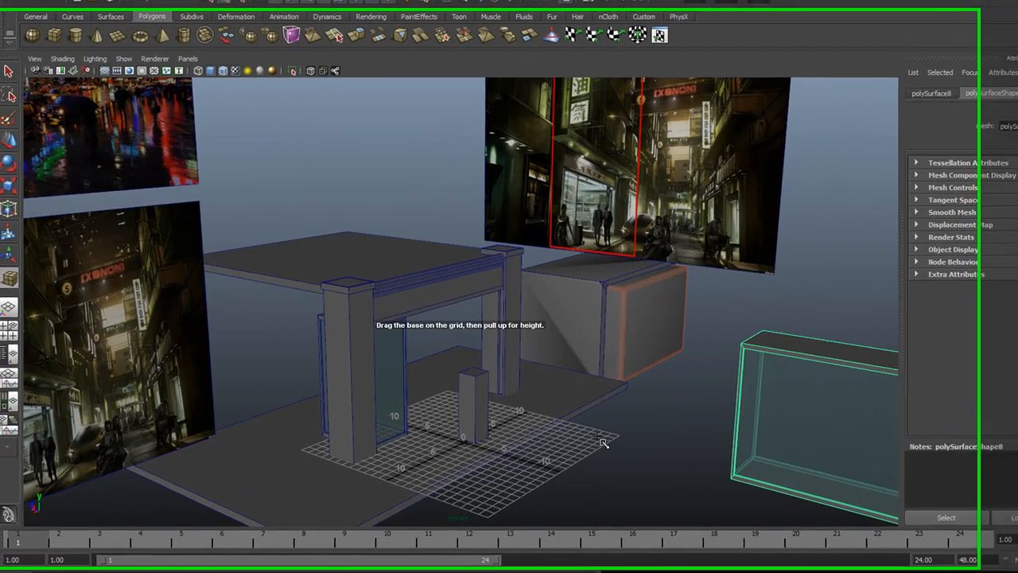
left_click_drag(521, 428, 584, 514)
left_click_drag(701, 541, 828, 546)
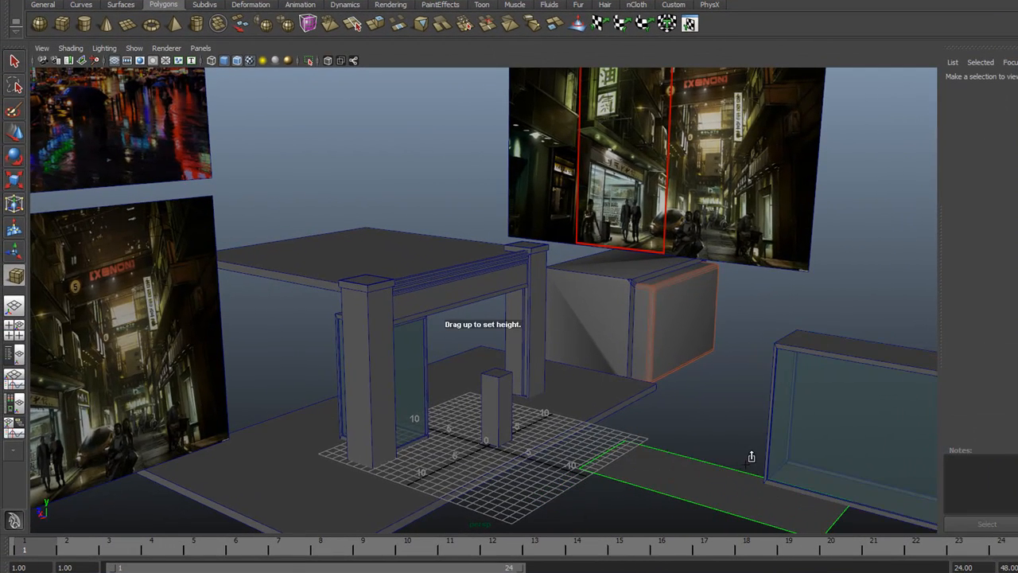
left_click_drag(689, 465, 688, 297)
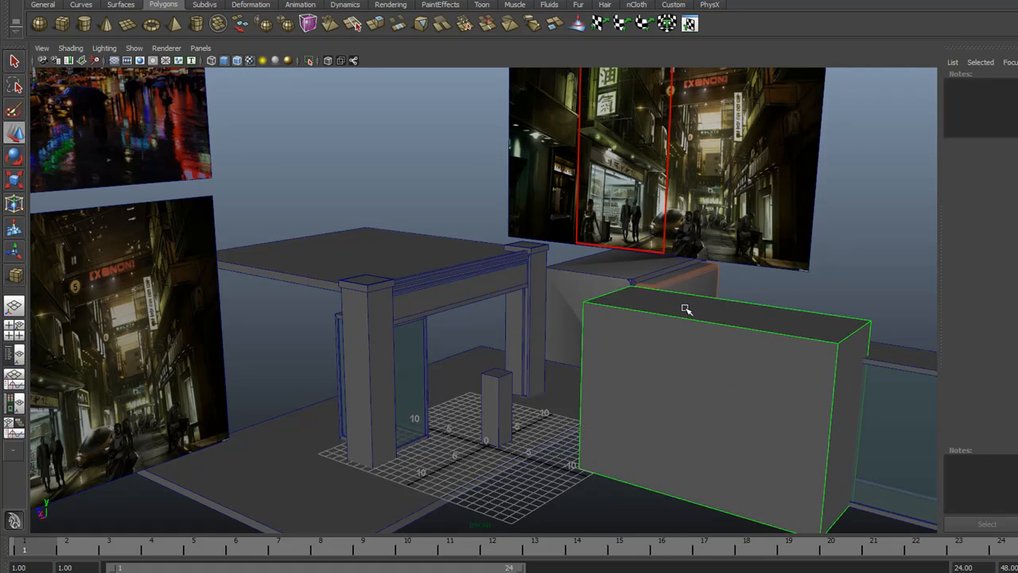
Move the new block behind the right pillar so it forms the side section under the roof slab.
left_click_drag(640, 381, 629, 400, "alt")
left_click_drag(667, 429, 665, 403, "alt")
left_click_drag(655, 365, 444, 256)
right_click_drag(549, 302, 677, 354, "alt")
left_click_drag(651, 318, 656, 300, "alt")
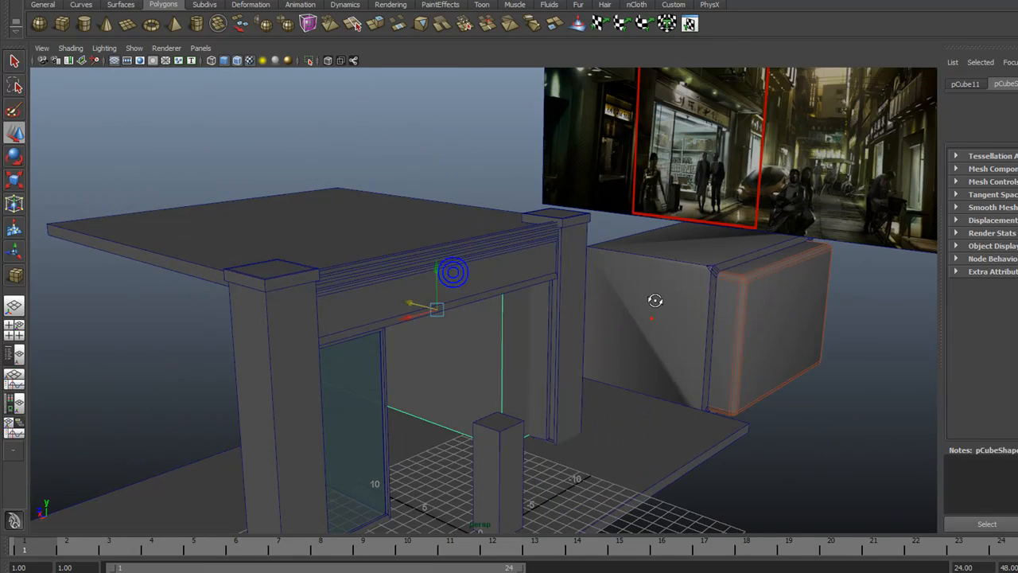
left_click_drag(400, 324, 444, 305)
Select the bevelled box behind the storefront and move it well away from the building.
right_click_drag(521, 328, 491, 324, "alt")
left_click_drag(513, 326, 490, 331, "alt")
left_click(815, 387)
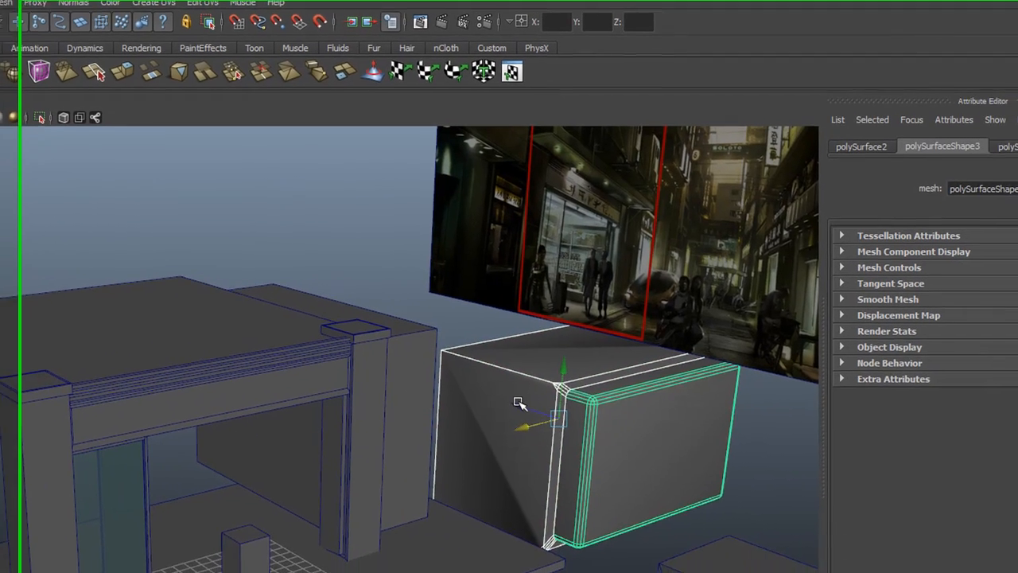
left_click_drag(517, 403, 992, 544)
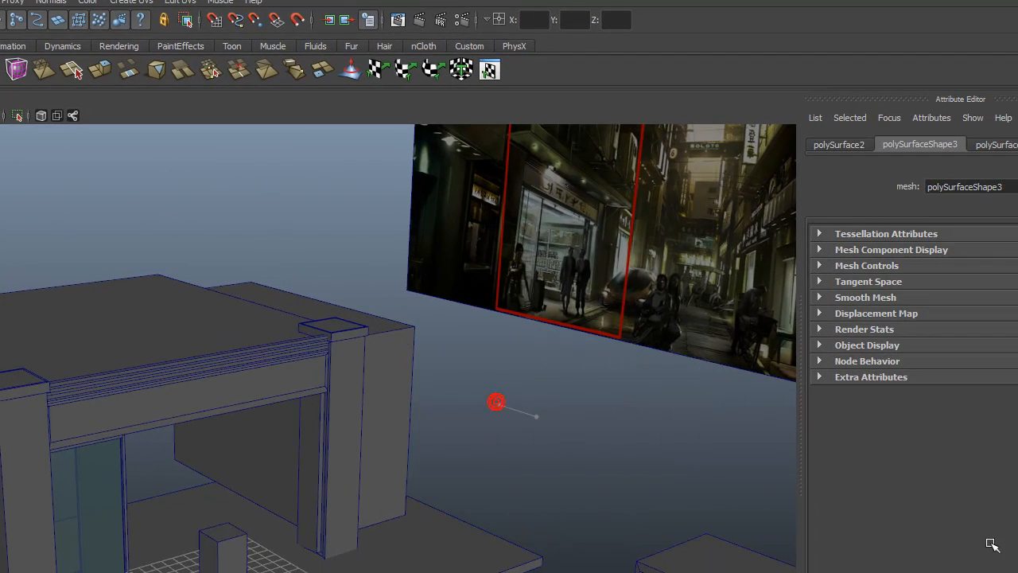
Put the new block in face mode, select its outer side face and push it slightly inward toward the pillar.
left_click(393, 376)
right_click_drag(393, 377, 393, 413)
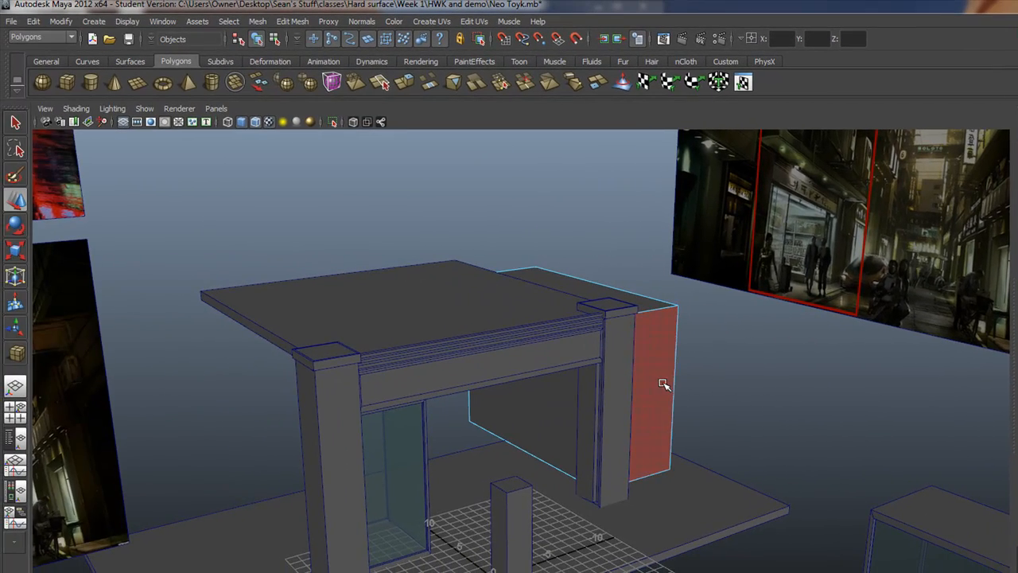
left_click(399, 418)
key("f")
left_click_drag(624, 394, 529, 411, "alt")
left_click(687, 329)
right_click_drag(719, 383, 589, 341, "alt")
left_click_drag(608, 336, 726, 341, "alt")
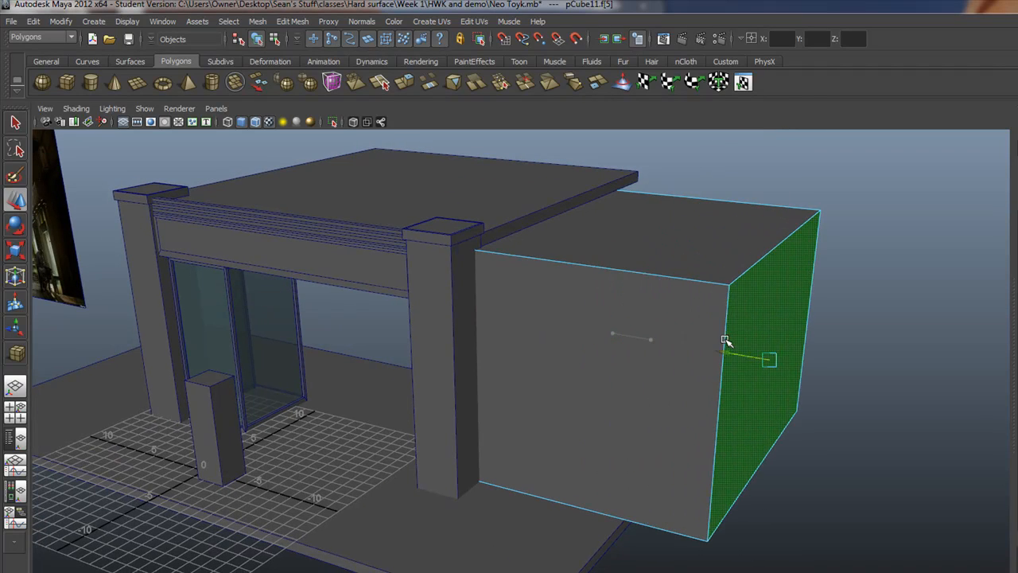
left_click_drag(302, 329, 645, 205, "alt")
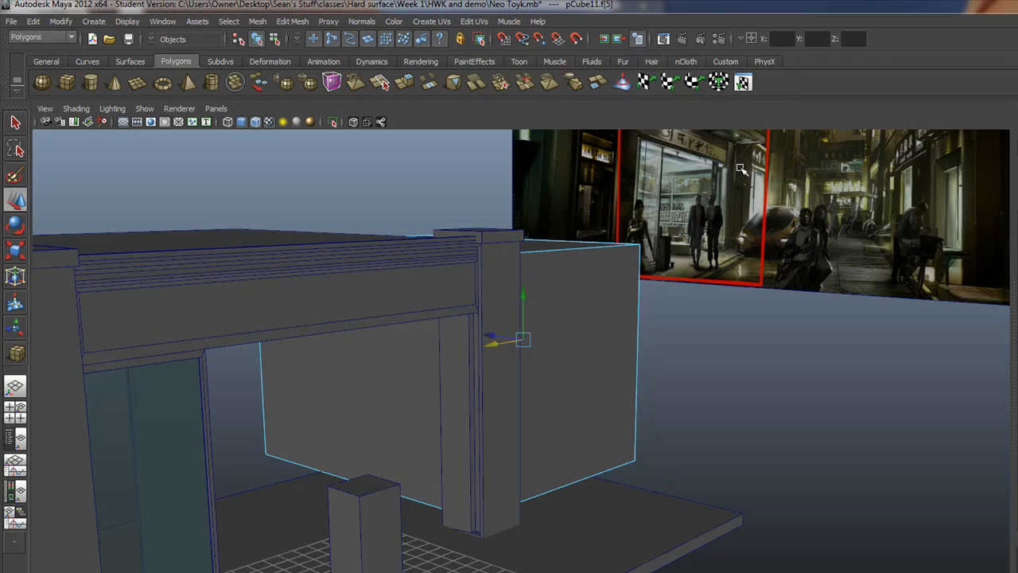
left_click_drag(495, 347, 469, 354)
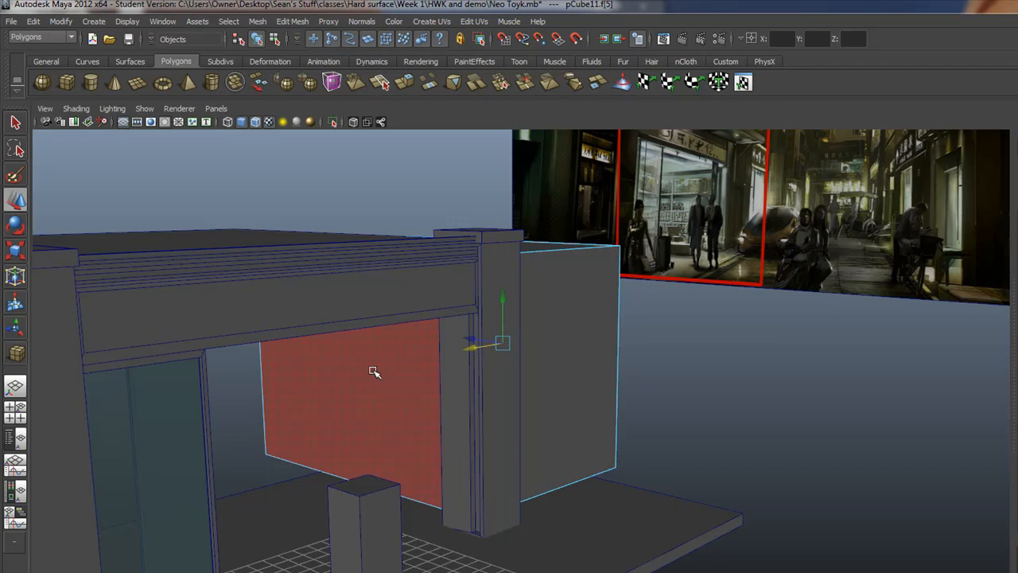
Extrude the block's inner side face and scale it down evenly to leave a thin frame around it.
left_click_drag(375, 382, 473, 375, "alt")
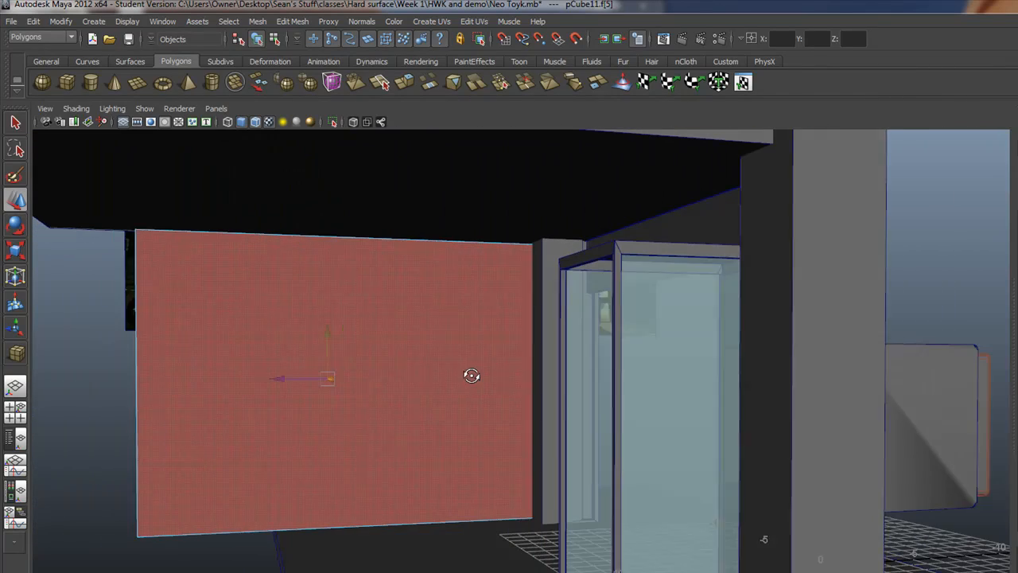
left_click(334, 344)
left_click_drag(377, 391, 269, 398, "alt")
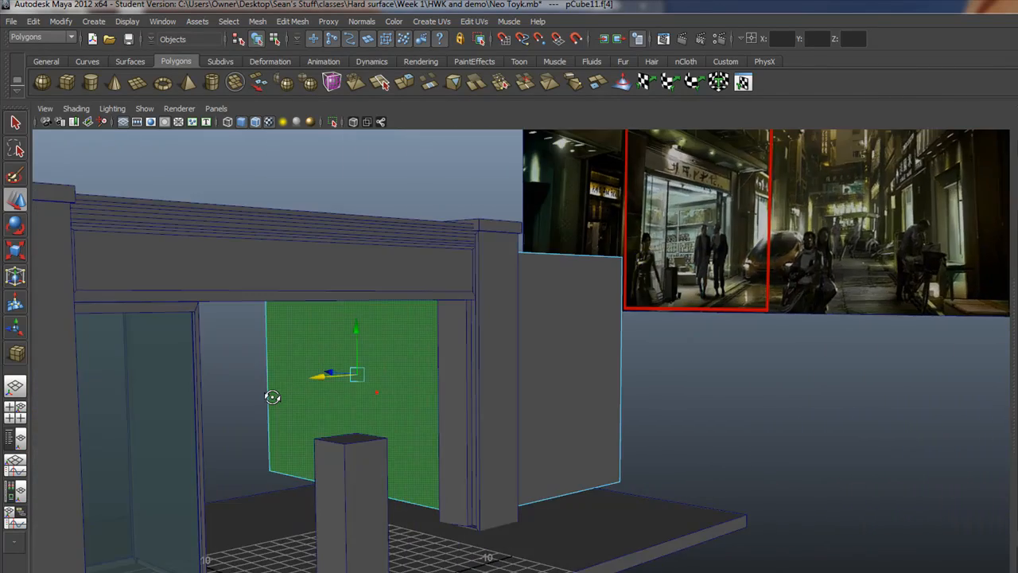
left_click(406, 82)
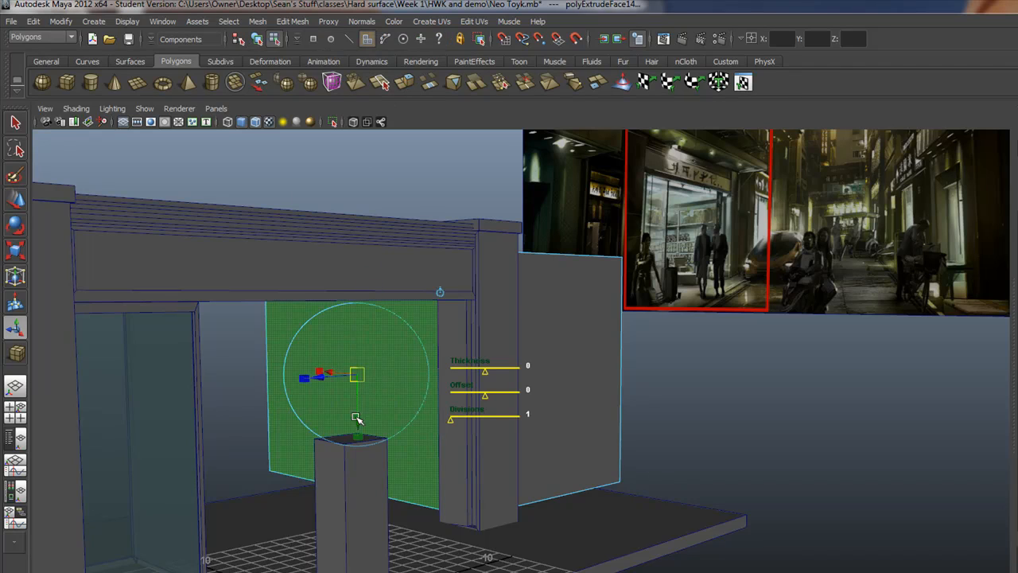
left_click_drag(358, 377, 354, 381)
left_click_drag(398, 408, 389, 275, "alt")
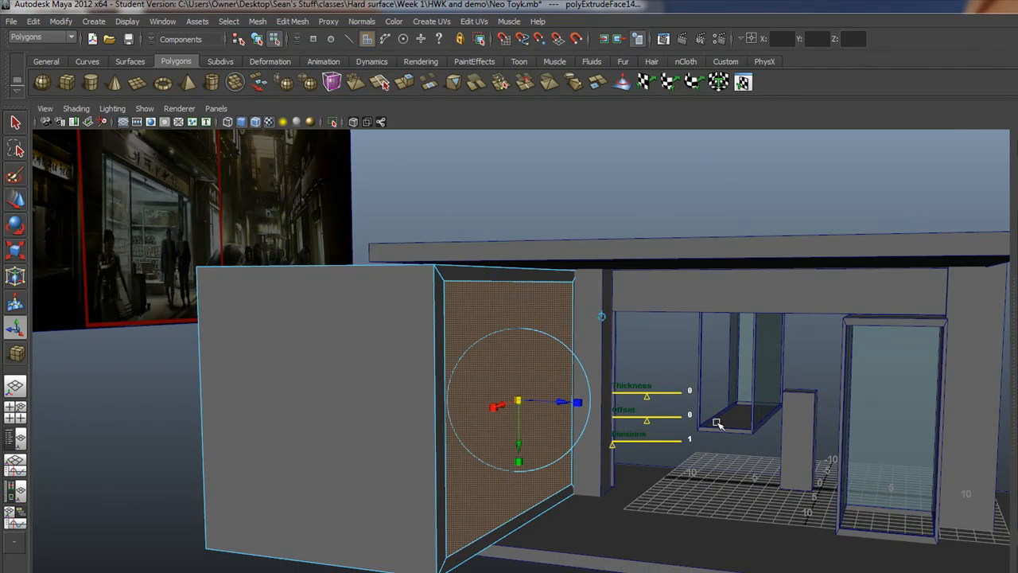
mouse_move(607, 427)
left_mouse_down("alt")
mouse_move(575, 415)
mouse_move(627, 433)
left_mouse_up("alt")
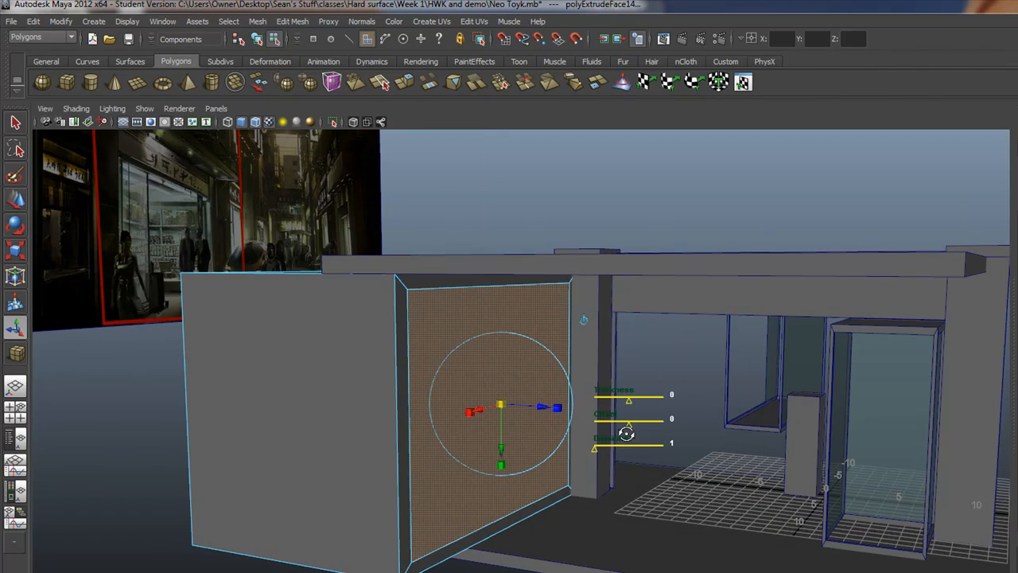
Extrude the framed face again, push it deep into the block to hollow it out, and return to object mode.
left_click(380, 83)
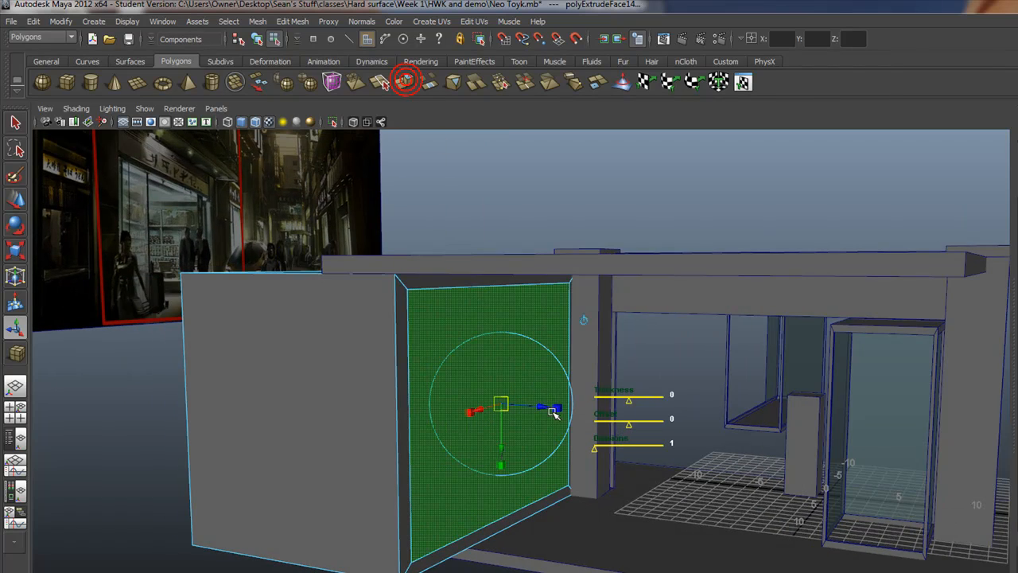
left_click_drag(549, 407, 416, 400)
left_click_drag(643, 393, 517, 374, "alt")
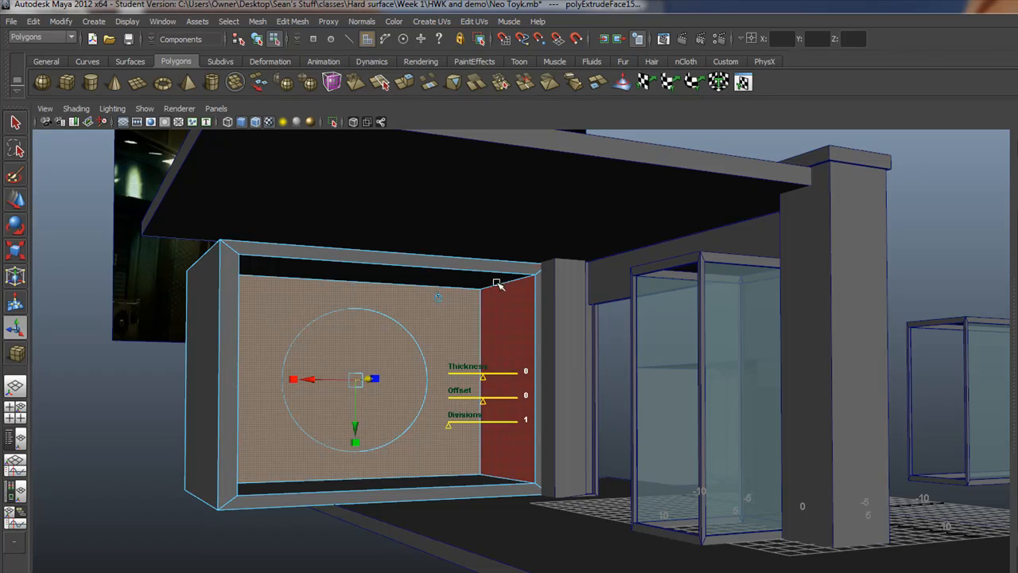
left_click_drag(440, 359, 405, 402, "alt")
right_click_drag(557, 285, 624, 265)
left_click(572, 323)
left_click_drag(439, 400, 472, 390, "alt")
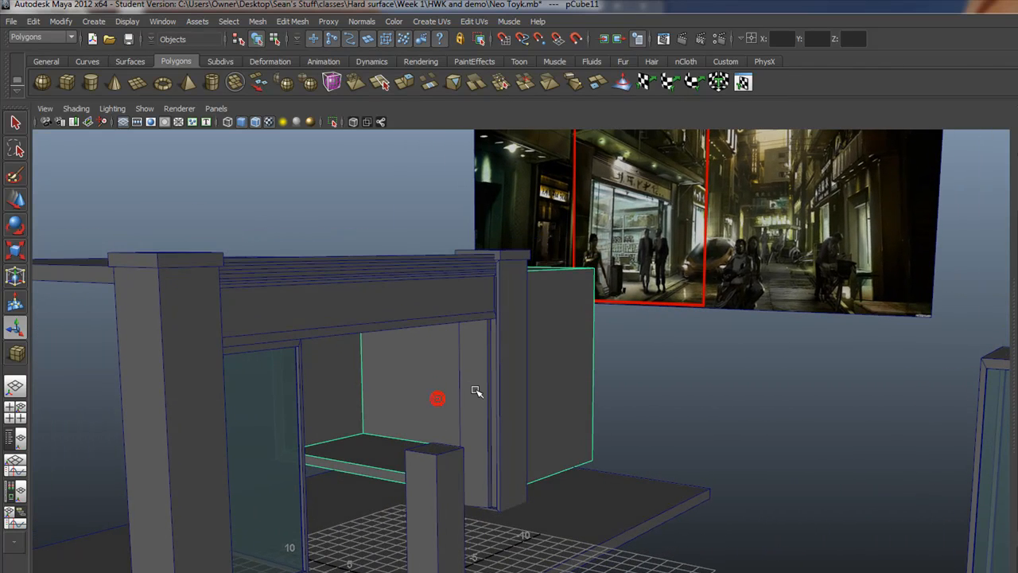
Undo both extrusions and the inward move of the block's outer side face.
key("ctrl+z")
key("ctrl+z")
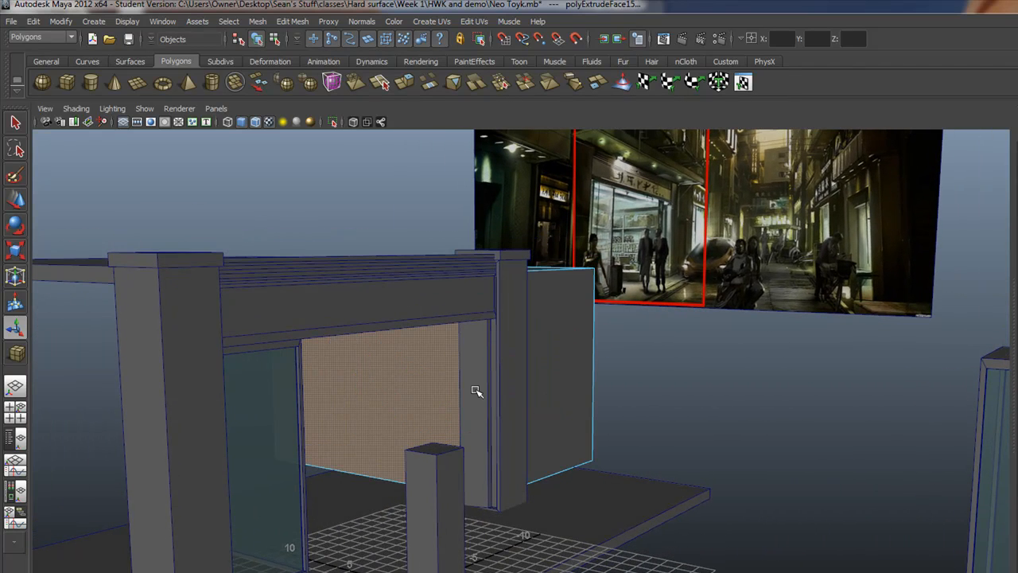
key("ctrl+z")
key("ctrl+z")
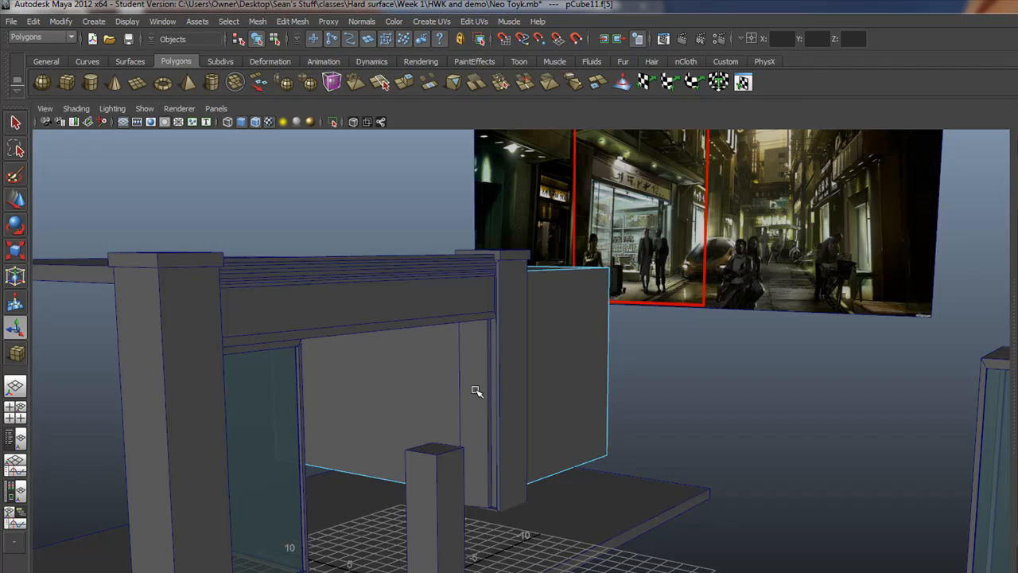
Select the block's outer side face again and move it inward toward the right pillar, narrowing the block.
left_click_drag(517, 311, 705, 382, "alt")
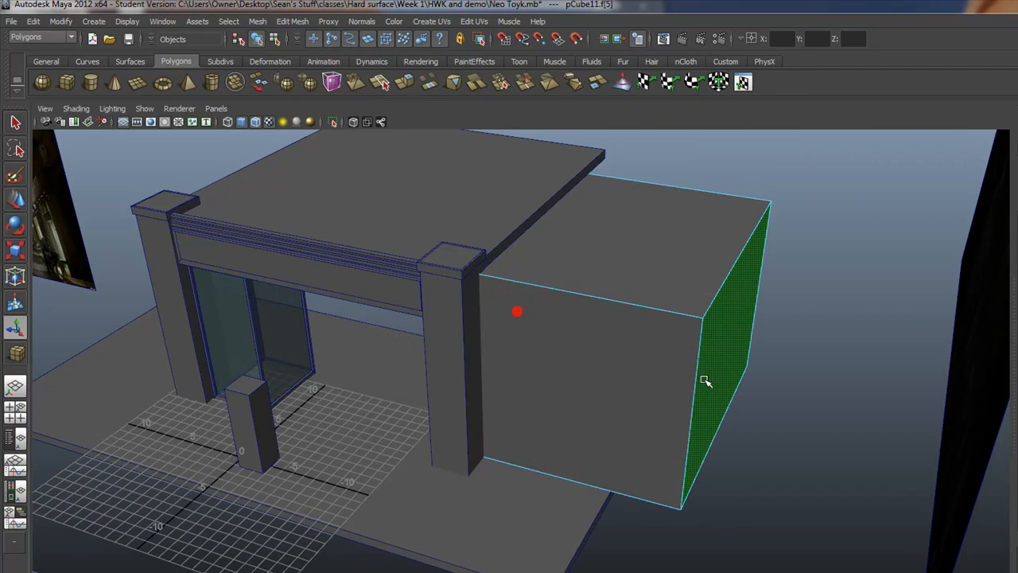
left_click(720, 367)
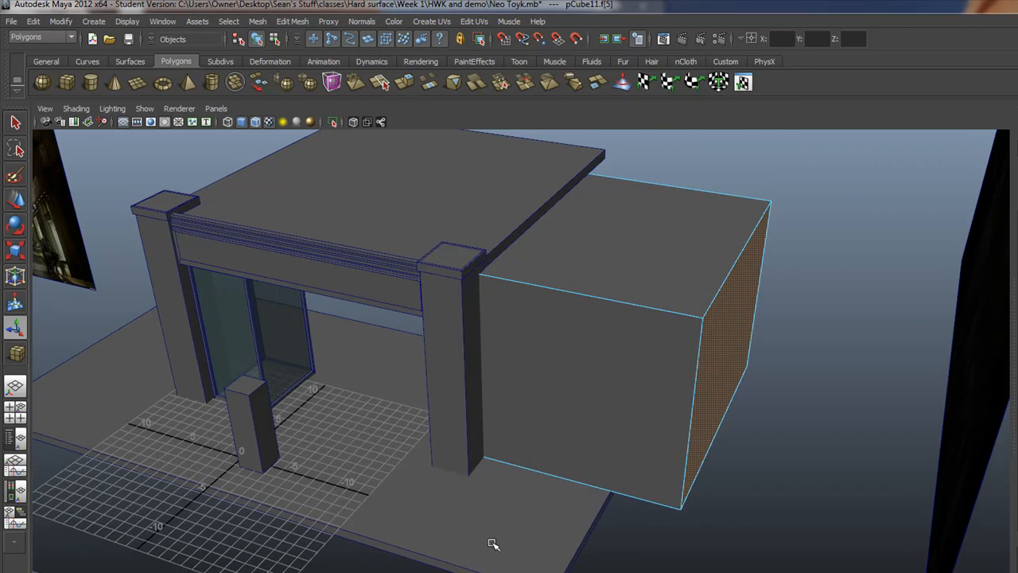
key("w")
left_click_drag(695, 334, 628, 337)
left_click_drag(255, 421, 426, 364, "alt")
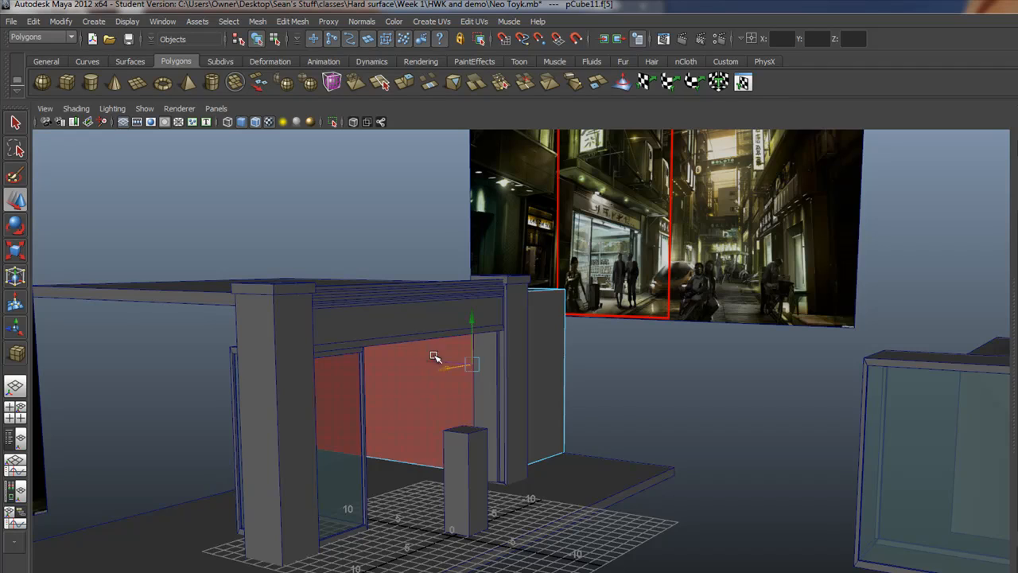
Return to object mode and create a thin upright box panel on the floor slab just outside the right pillar.
mouse_move(536, 338)
right_mouse_down()
mouse_move(487, 340)
mouse_move(598, 322)
mouse_move(557, 334)
right_mouse_up()
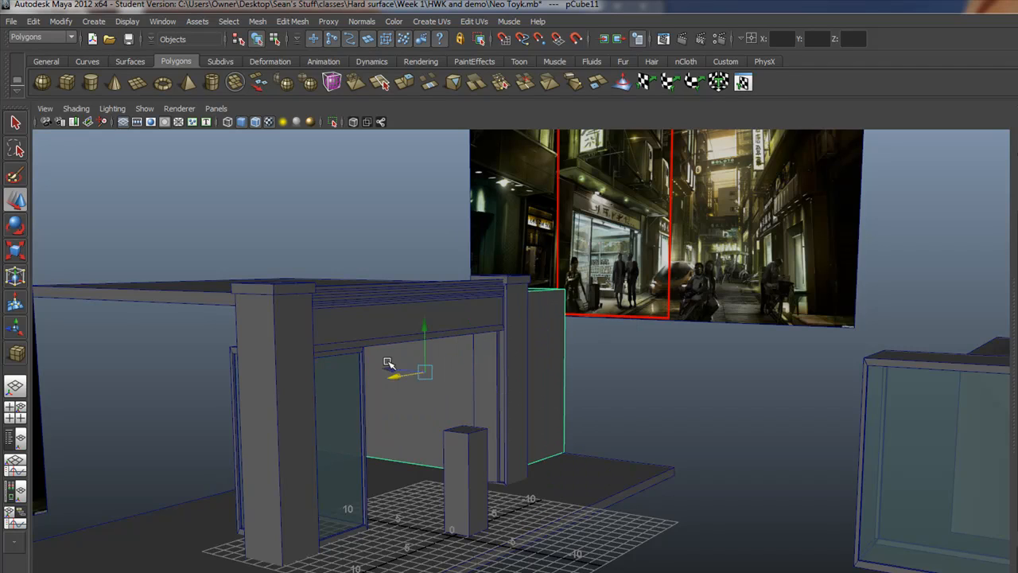
left_click_drag(544, 372, 563, 392, "alt")
left_click(90, 81)
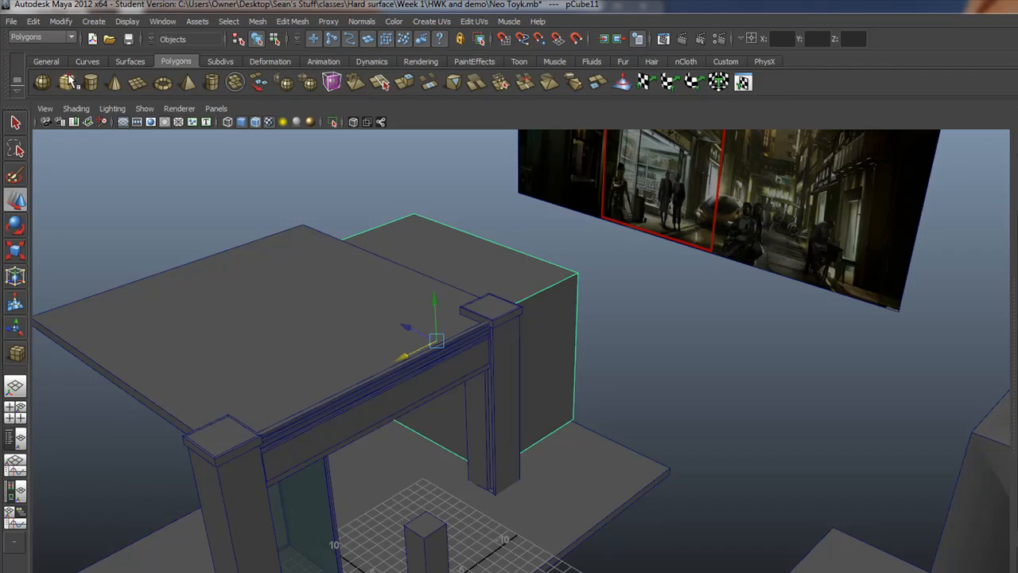
left_click_drag(613, 451, 552, 318)
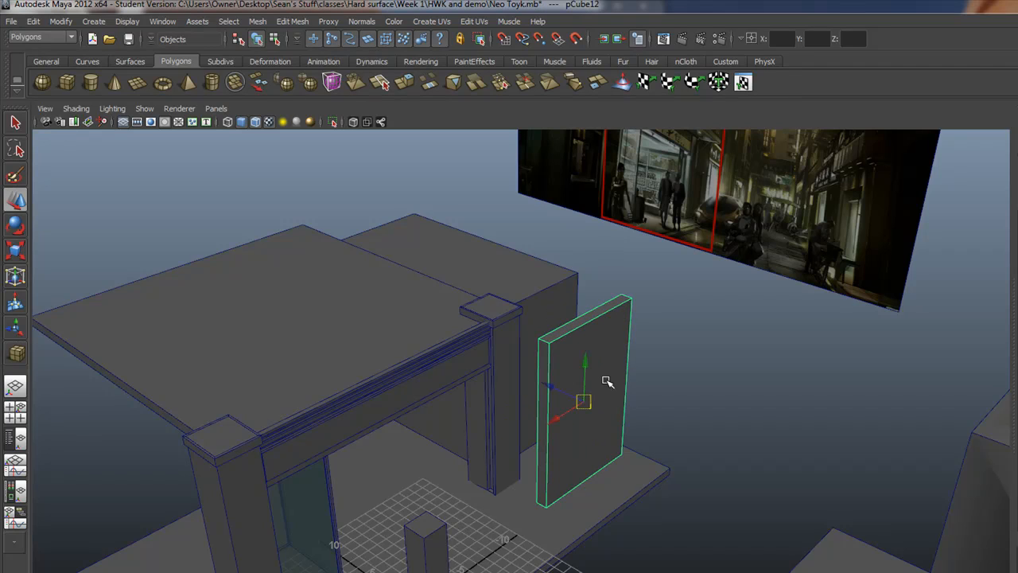
Snap the panel's pivot to its upper corner nearest the right pillar.
key("v")
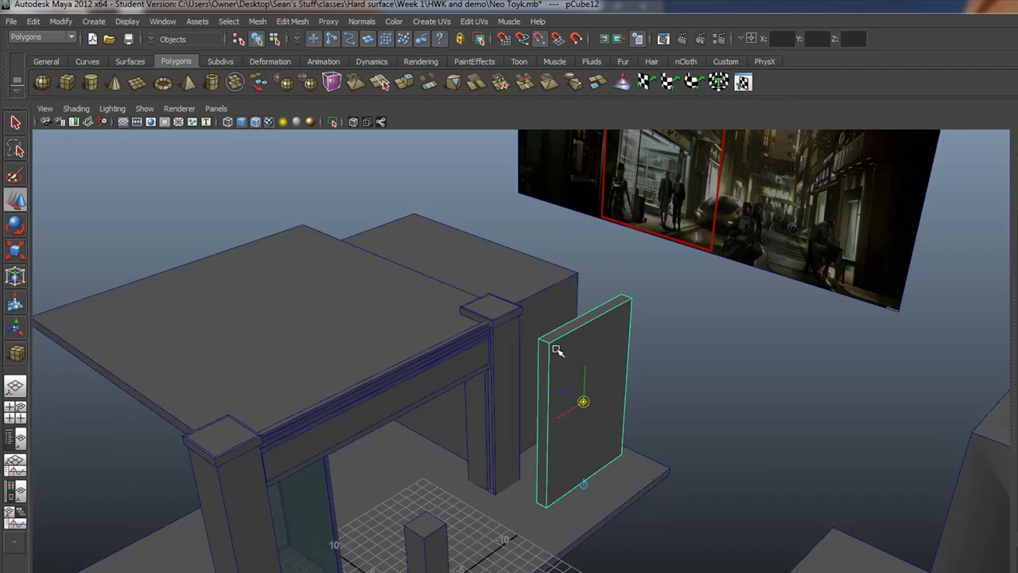
left_click_drag(566, 395, 539, 338)
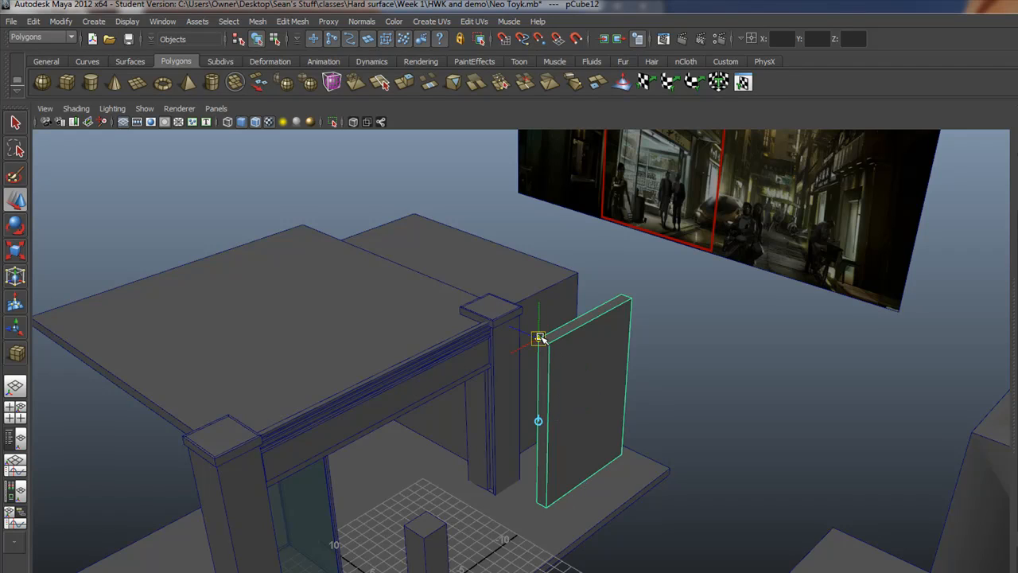
key("Insert")
left_click_drag(564, 518, 507, 377, "alt")
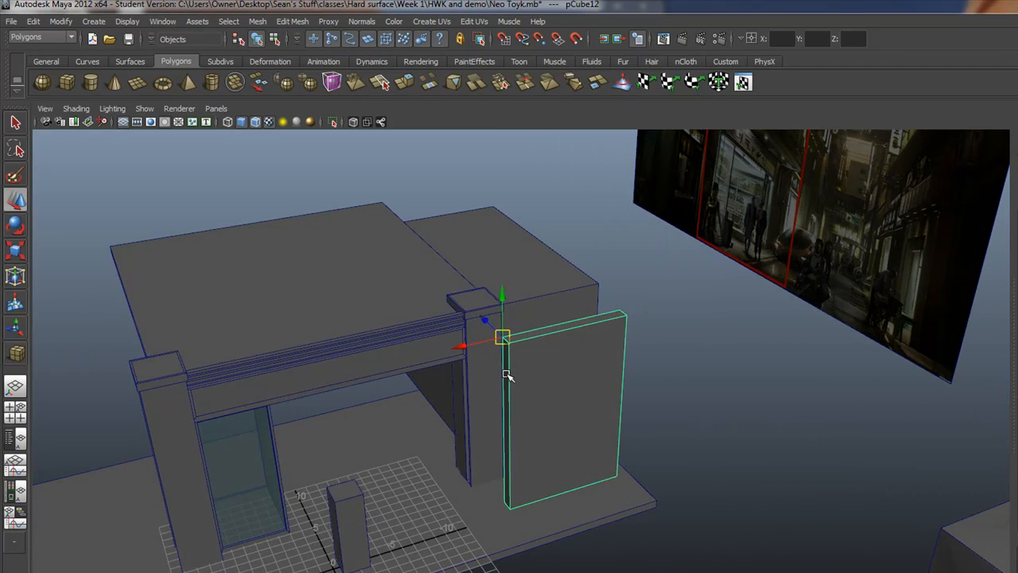
Select the side block together with the panel and move both outward, clear of the right pillar.
key("v")
left_click(501, 339)
left_click(556, 287, "shift")
left_click_drag(430, 342, 518, 319)
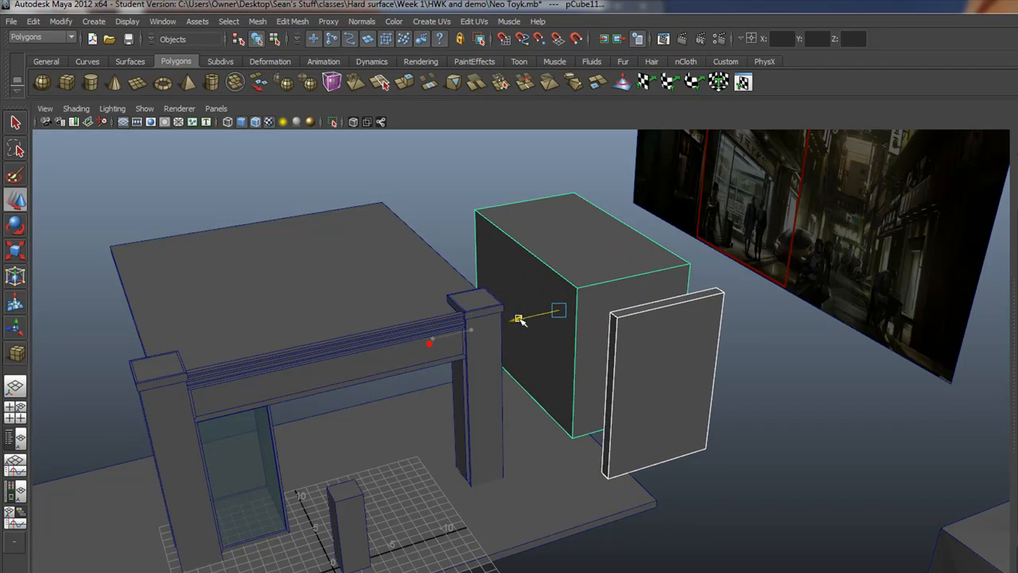
Snap the panel by its pivot corner onto the side block's upper front corner nearest the pillar.
left_click(641, 348)
key("v")
left_click_drag(613, 314, 578, 288)
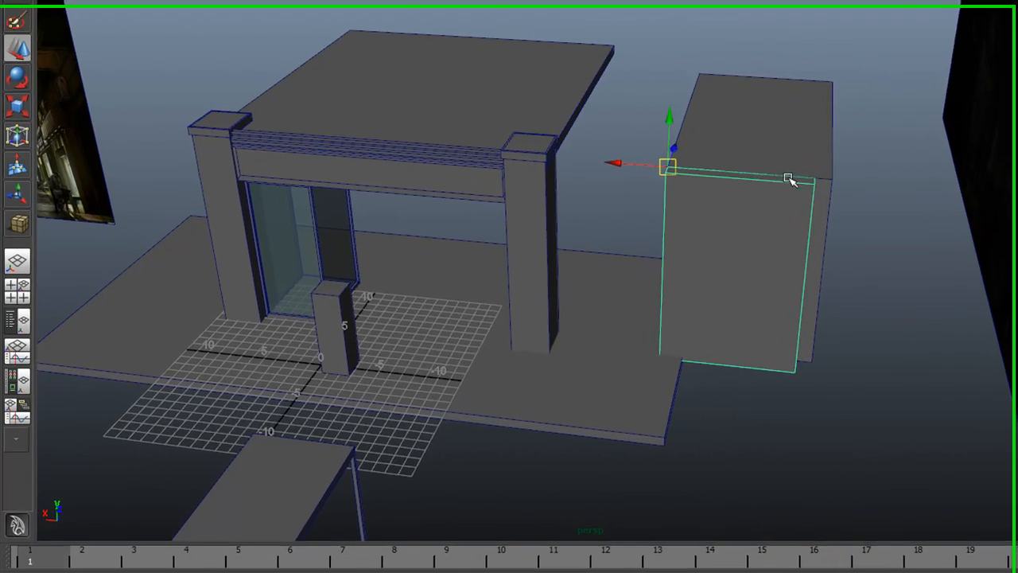
Move the panel's outer-side vertices inward to line up with the side block's outer edge.
right_click_drag(796, 181, 765, 179)
left_click_drag(761, 152, 867, 497)
left_click_drag(752, 268, 822, 293)
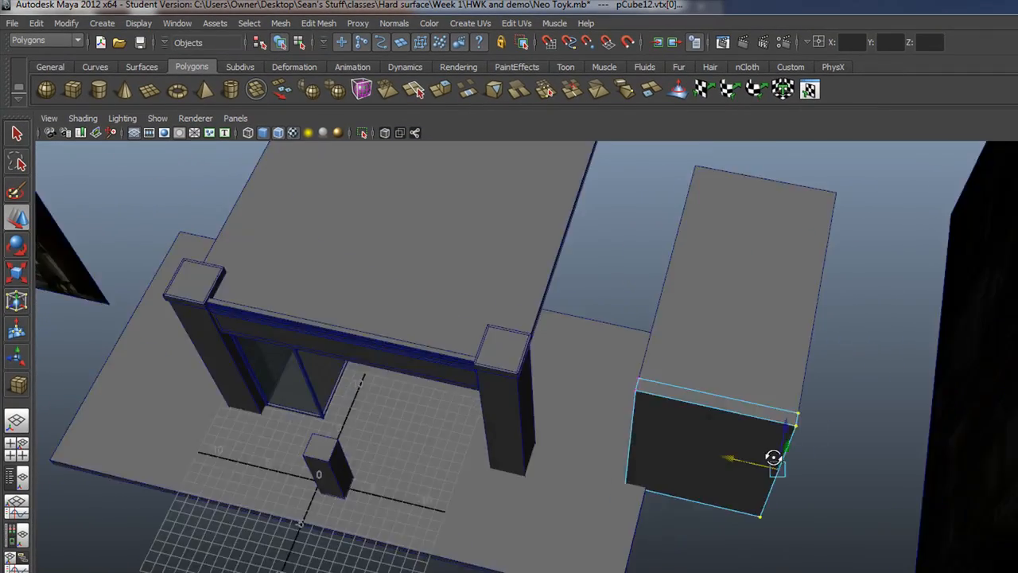
left_click_drag(773, 458, 904, 432, "alt")
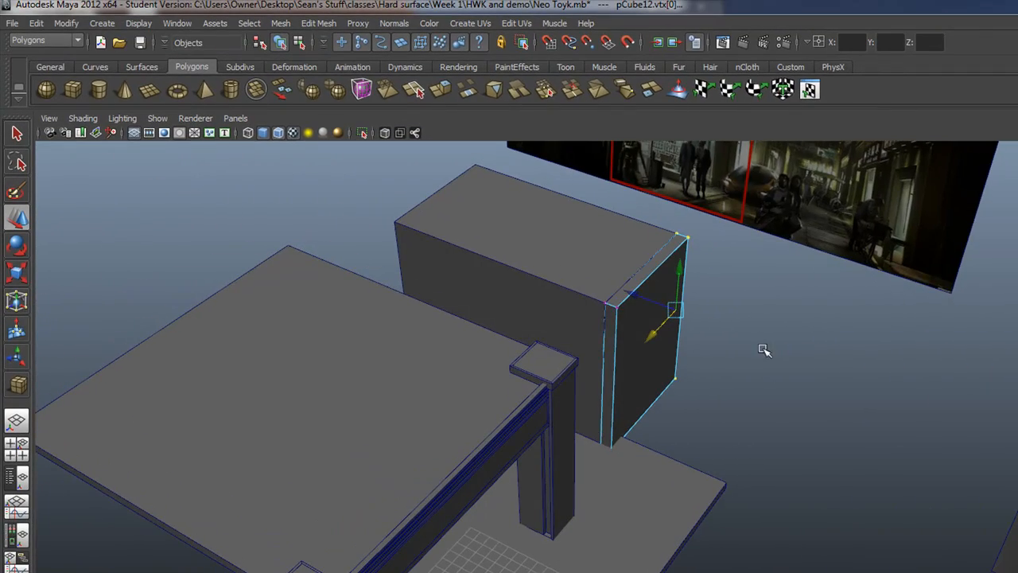
Return to object mode, duplicate the front panel and snap the copy to the side block's upper rear corner.
right_click(632, 325)
right_click_drag(632, 325, 680, 305)
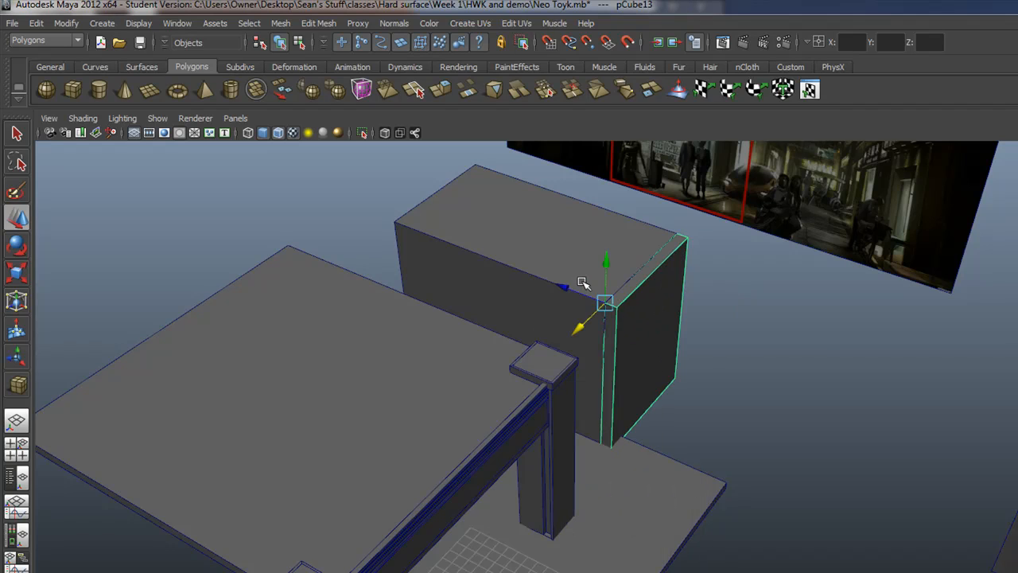
key("v")
left_click_drag(604, 303, 416, 227)
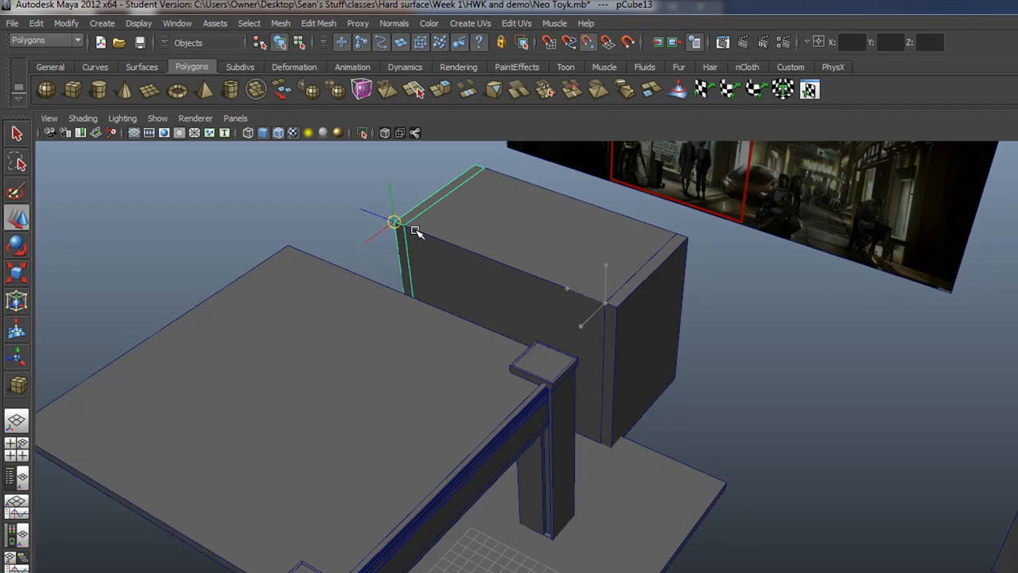
Duplicate the front panel and rotate the copy so it lies flat along the top of the side block.
mouse_move(347, 269)
left_mouse_down("alt")
mouse_move(452, 275)
mouse_move(552, 259)
mouse_move(364, 281)
mouse_move(387, 284)
mouse_move(463, 274)
mouse_move(334, 268)
left_mouse_up("alt")
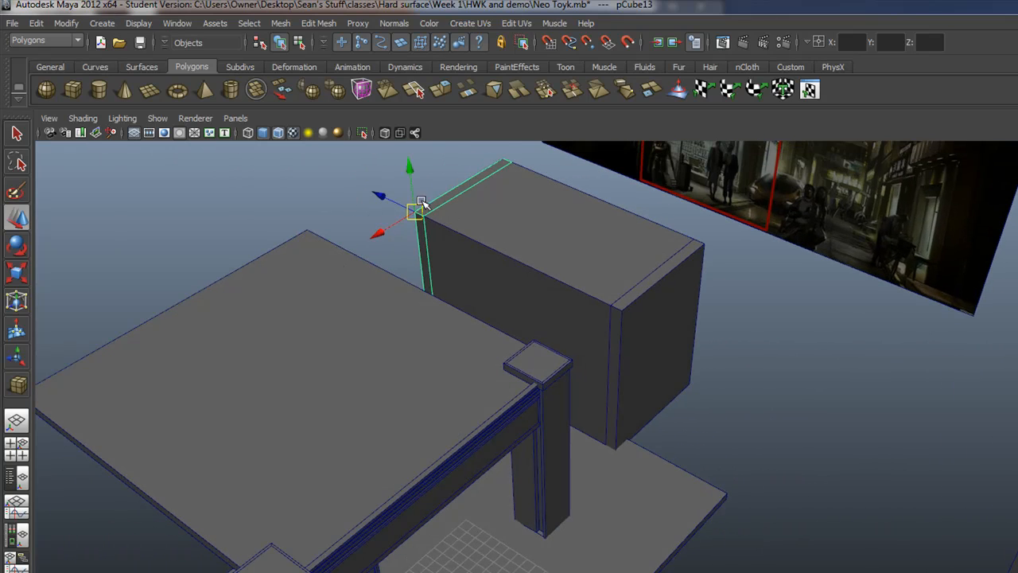
left_click_drag(424, 263, 388, 255, "alt")
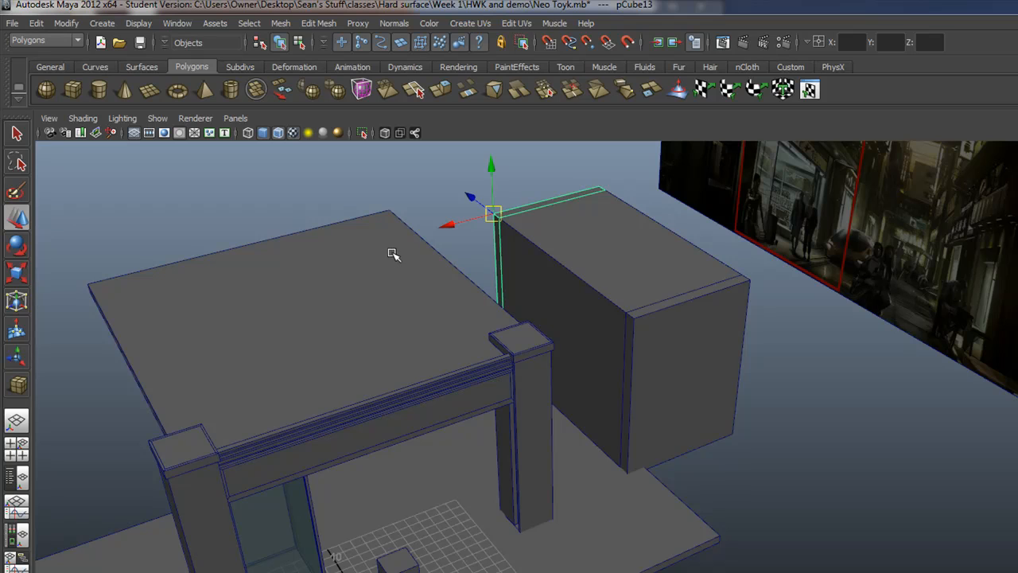
left_click_drag(633, 320, 615, 297, "alt")
mouse_move(595, 357)
right_mouse_down()
mouse_move(602, 395)
mouse_move(596, 350)
mouse_move(598, 359)
right_mouse_up()
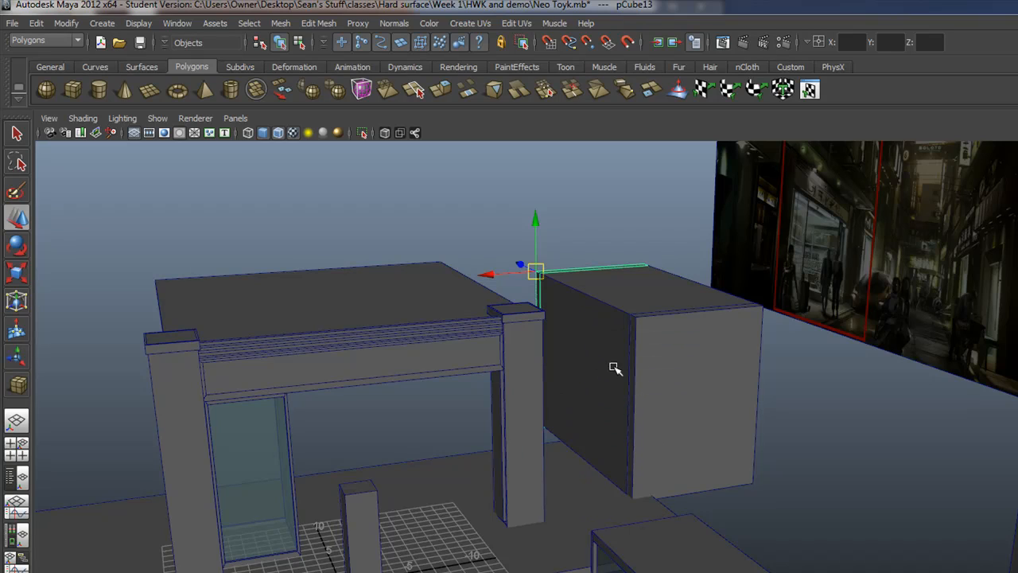
left_click(668, 370)
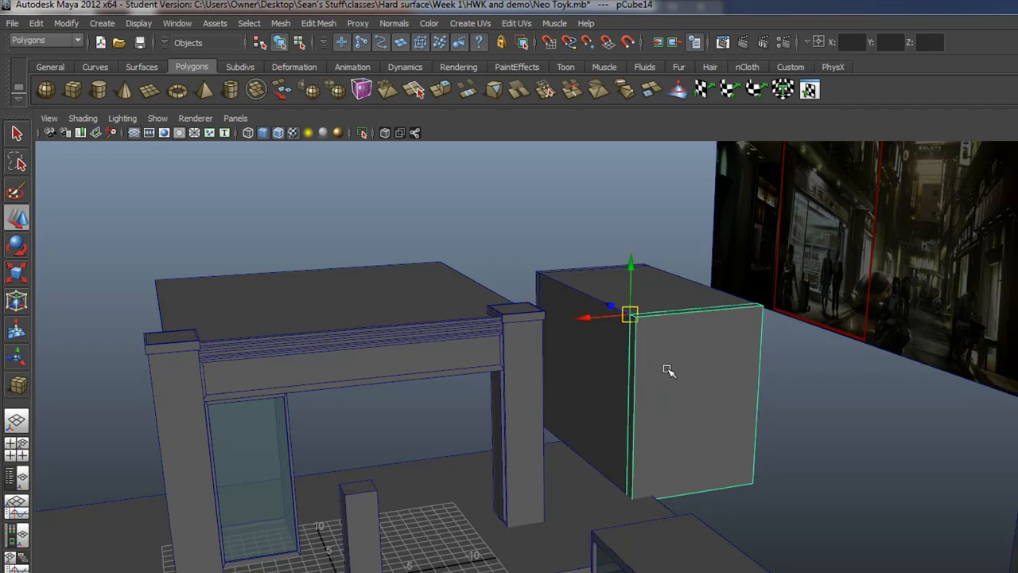
key("r")
key("t")
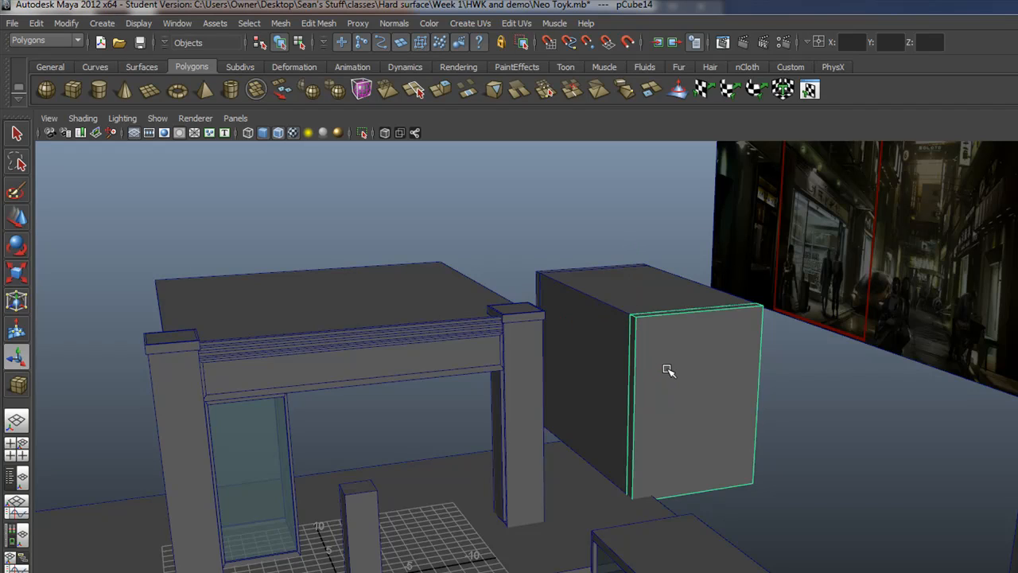
key("e")
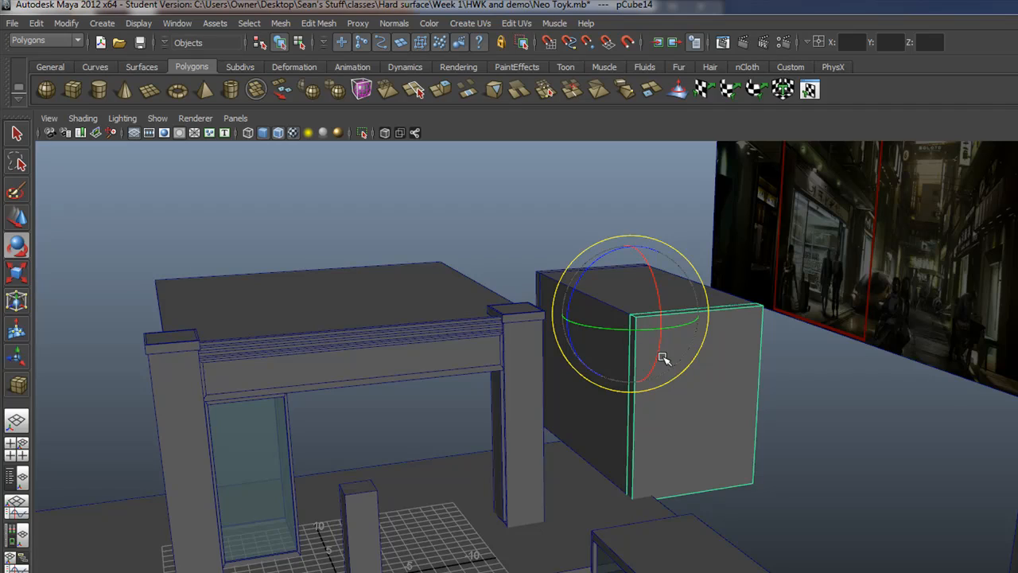
left_click_drag(648, 266, 686, 357)
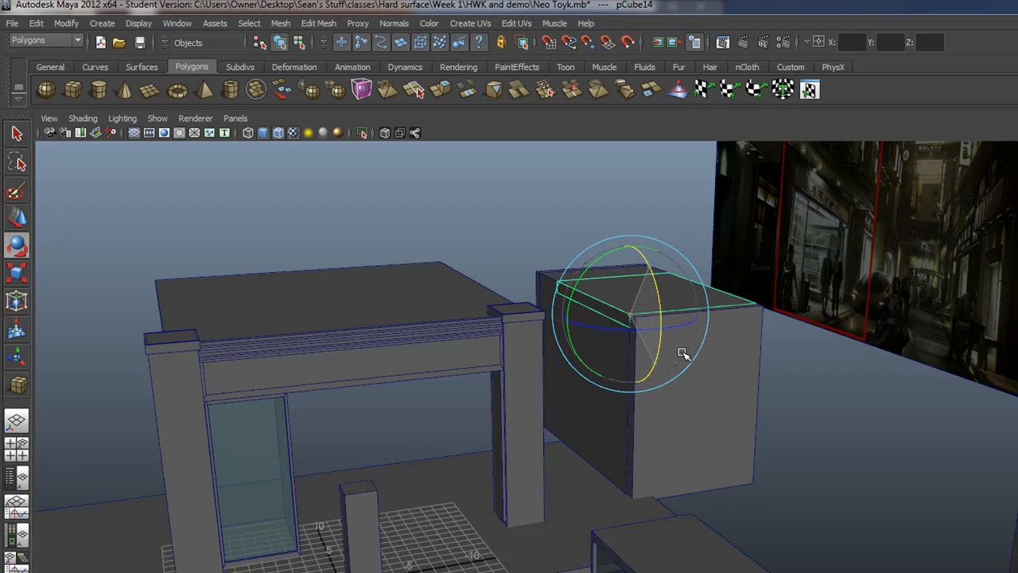
Raise the flat panel until its underside rests on the top of the side block.
left_click_drag(242, 261, 475, 368, "alt")
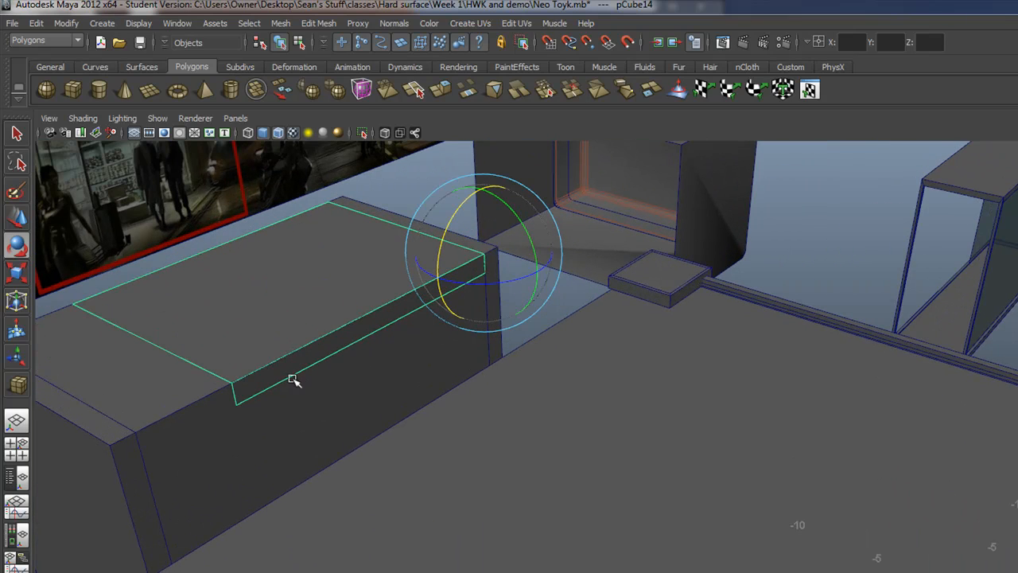
left_click_drag(289, 380, 244, 397, "alt")
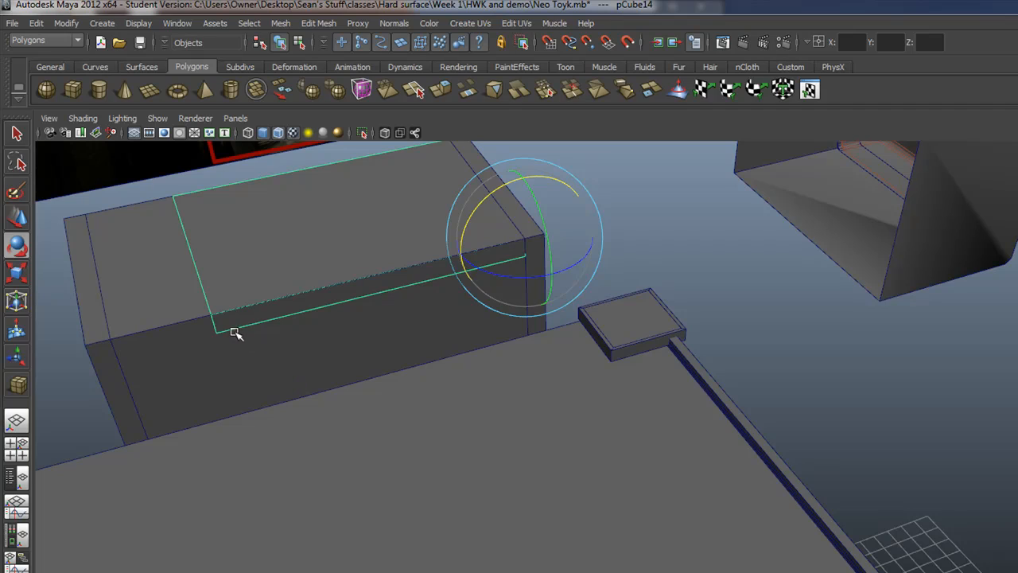
right_click_drag(220, 328, 151, 327)
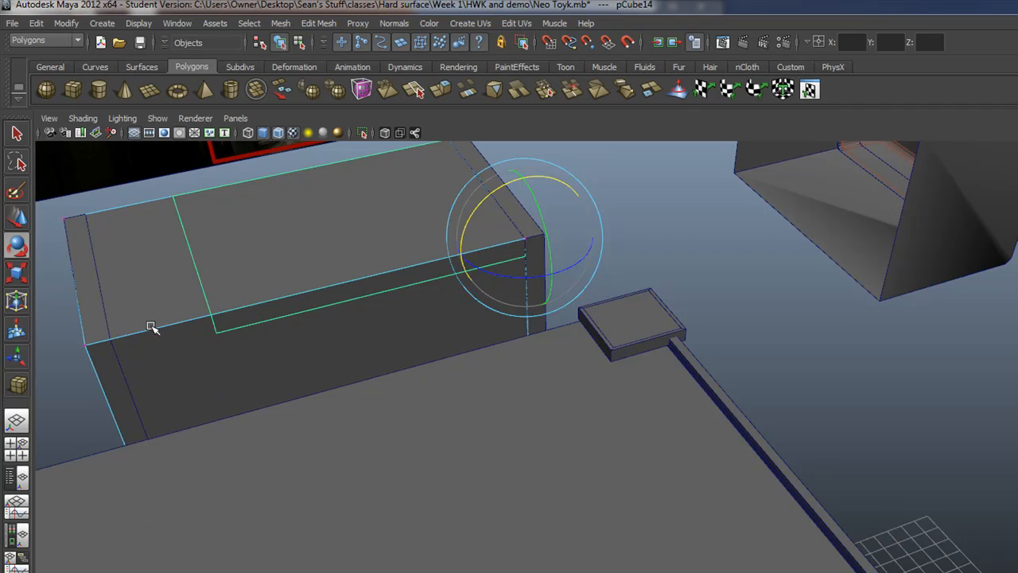
left_click(16, 216)
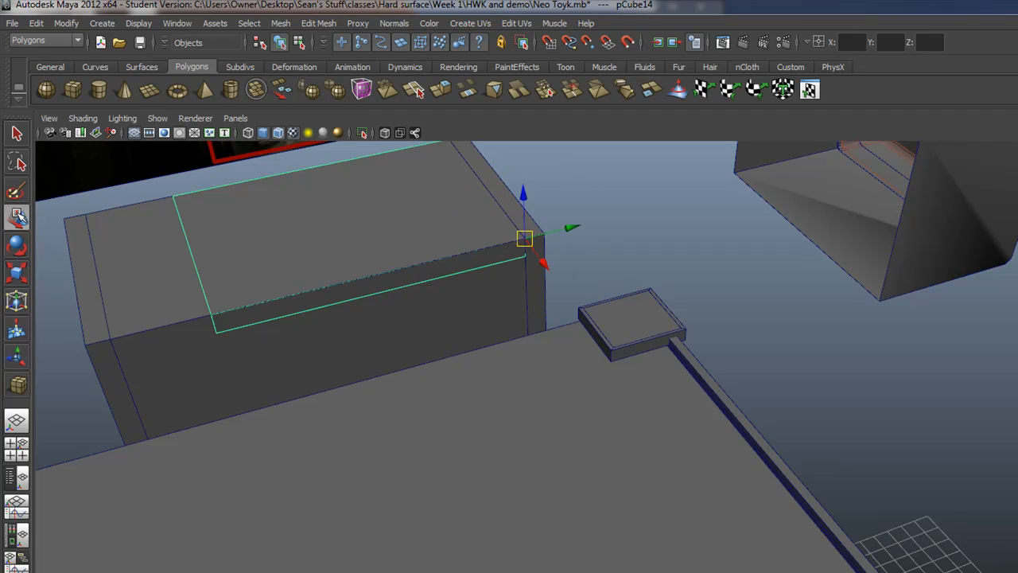
left_click_drag(534, 205, 521, 176)
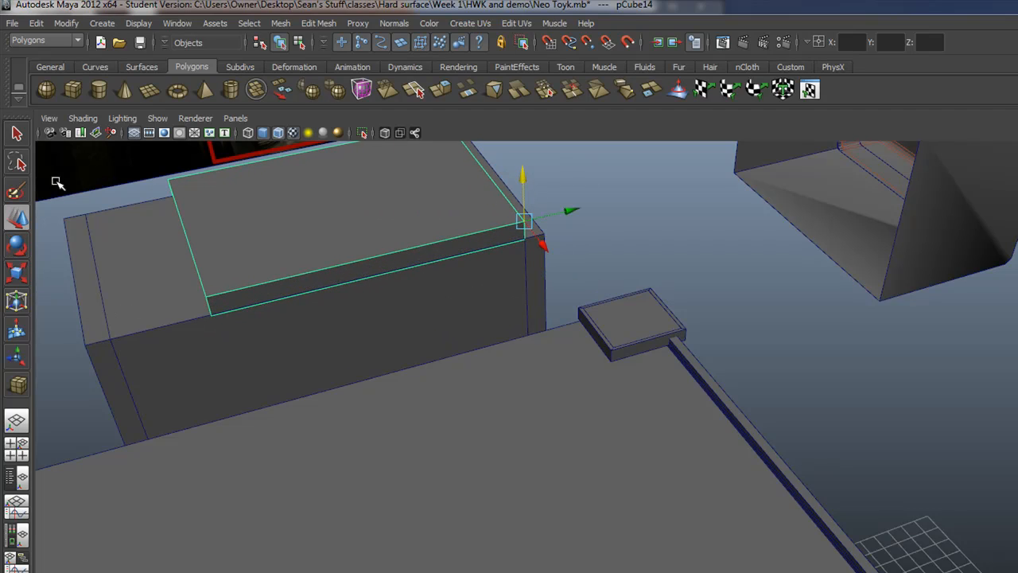
right_click_drag(192, 179, 148, 183)
left_click_drag(163, 209, 189, 249, "alt")
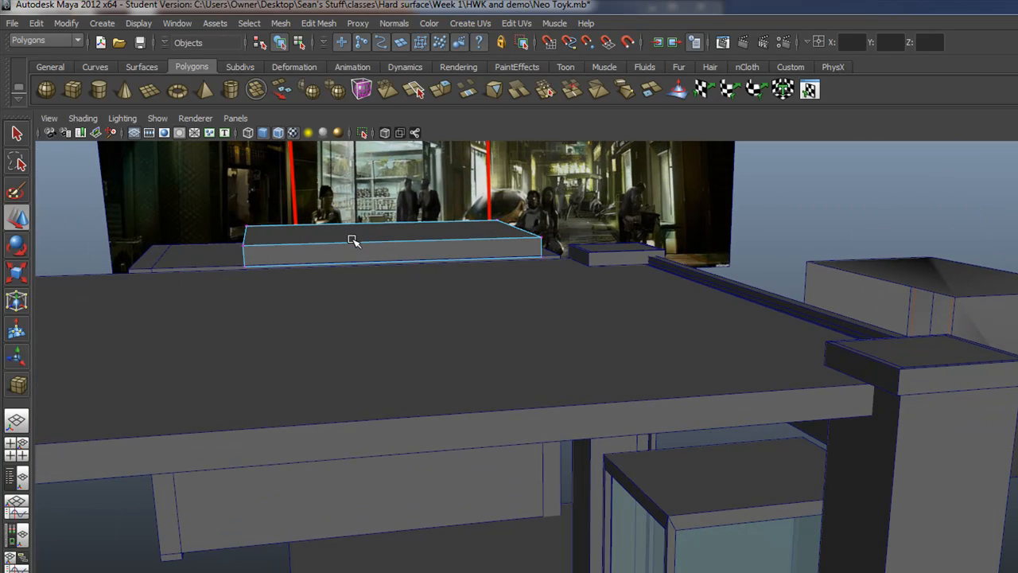
right_click_drag(353, 241, 294, 231)
left_click_drag(220, 205, 274, 291)
left_click_drag(196, 265, 226, 268, "alt")
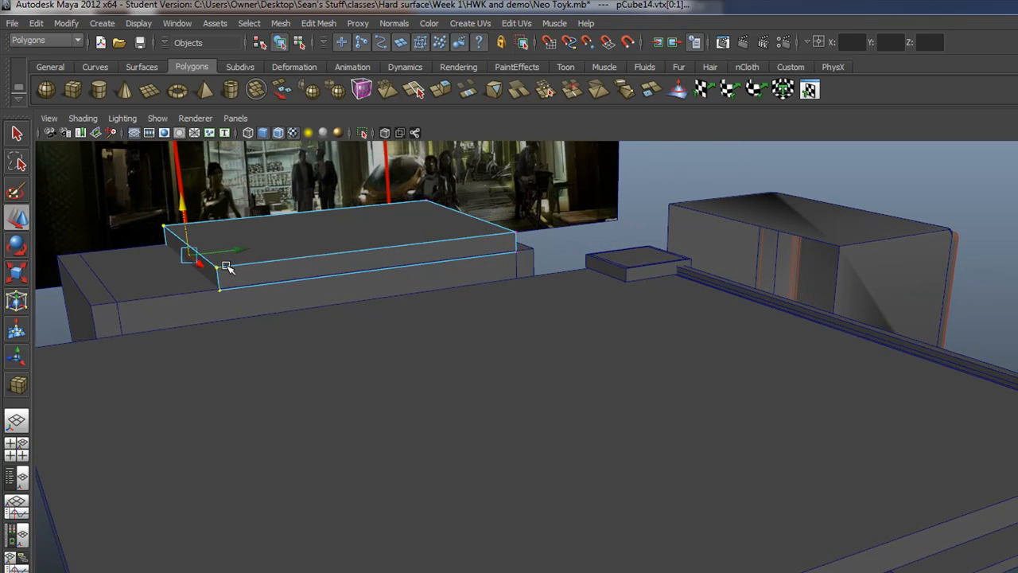
right_click_drag(309, 233, 398, 205)
Select the flat roof panel, bring it up close in the side view and enable grid snapping.
left_click(364, 217)
left_click(514, 179)
left_click_drag(513, 178, 513, 181)
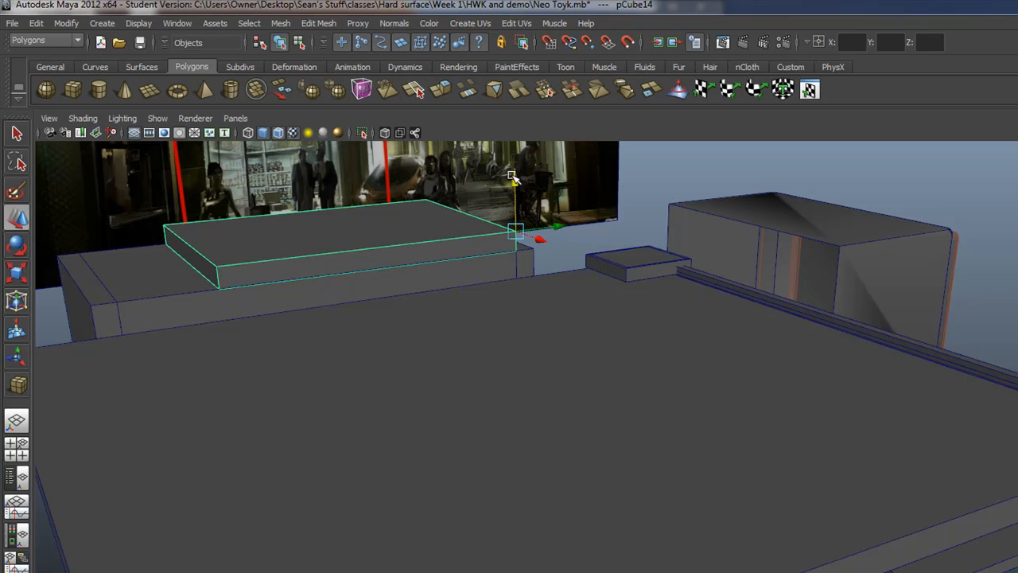
key("space")
key("space")
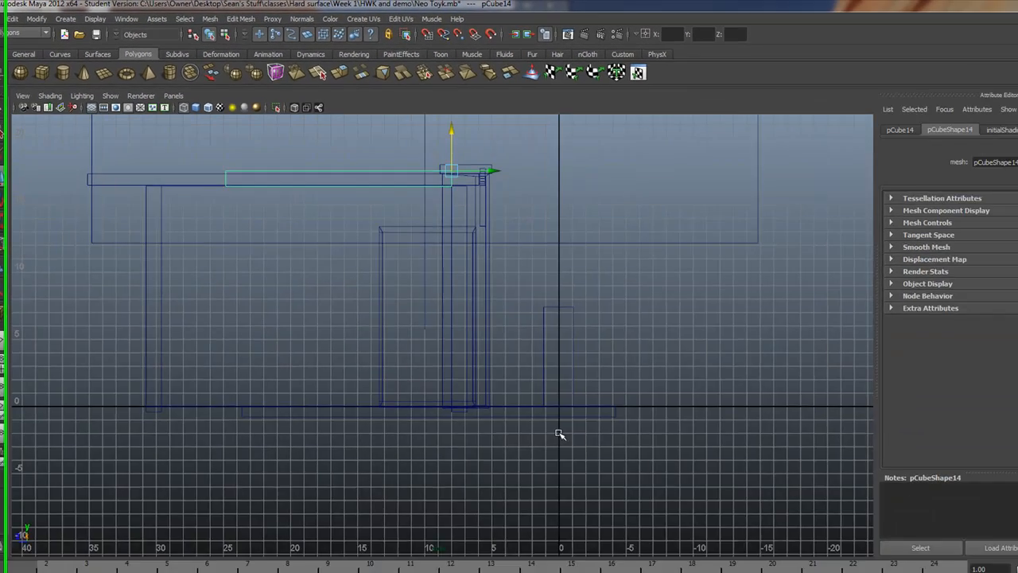
right_click_drag(608, 479, 715, 479, "alt")
right_click_drag(506, 354, 511, 355, "alt")
middle_click_drag(356, 244, 447, 426, "alt")
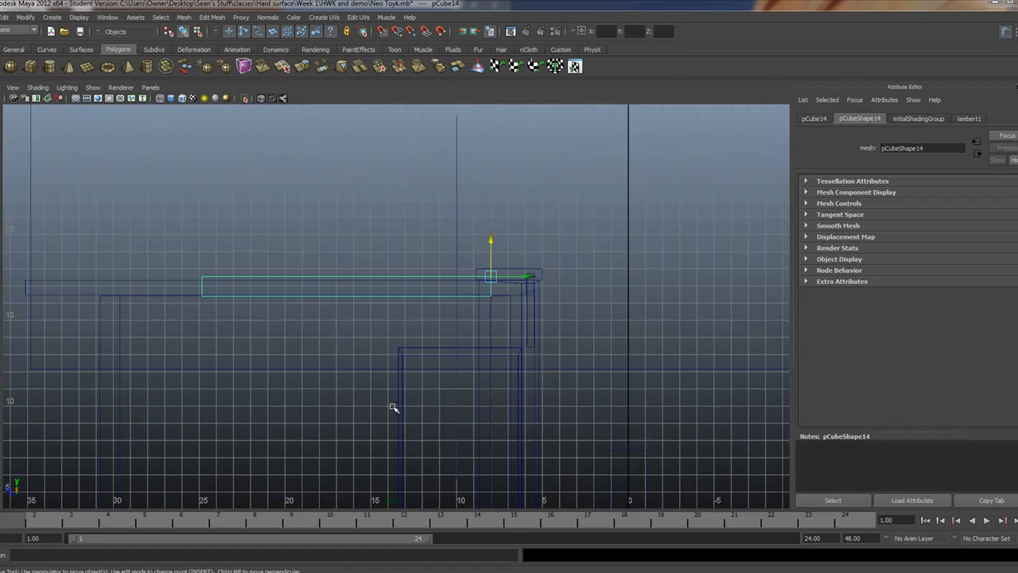
right_click_drag(447, 426, 517, 410, "alt")
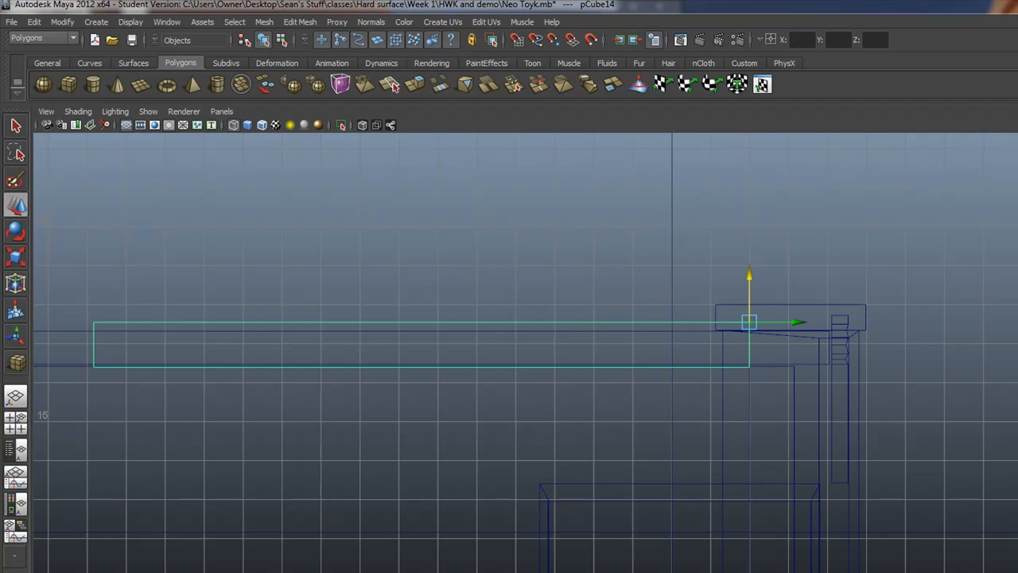
left_click(517, 40)
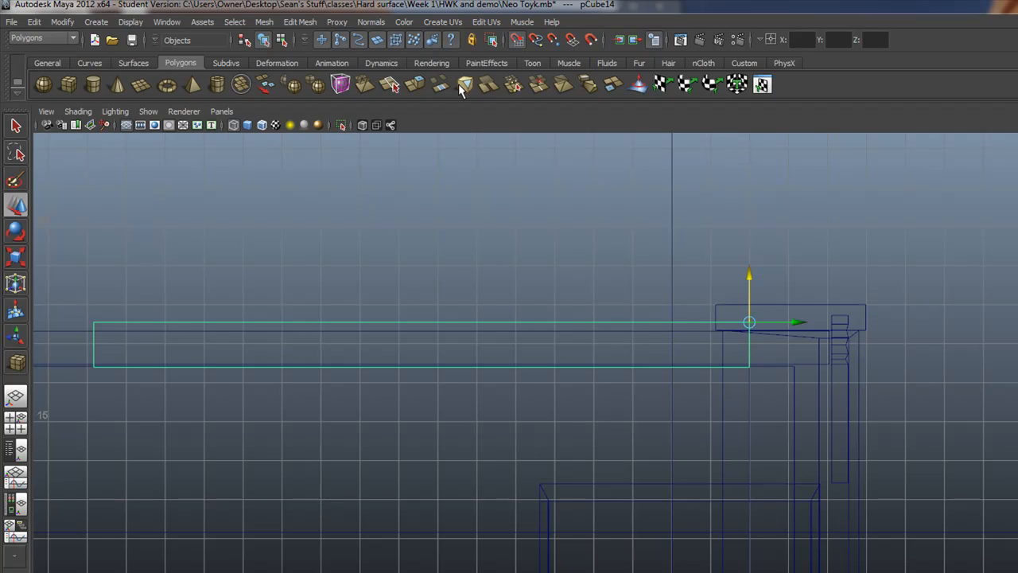
Snap the roof panel's top and bottom end vertices to grid points, forming a straight rectangle one grid square thick beside the pillar cap.
right_click_drag(93, 322, 63, 321)
left_click_drag(78, 304, 808, 332)
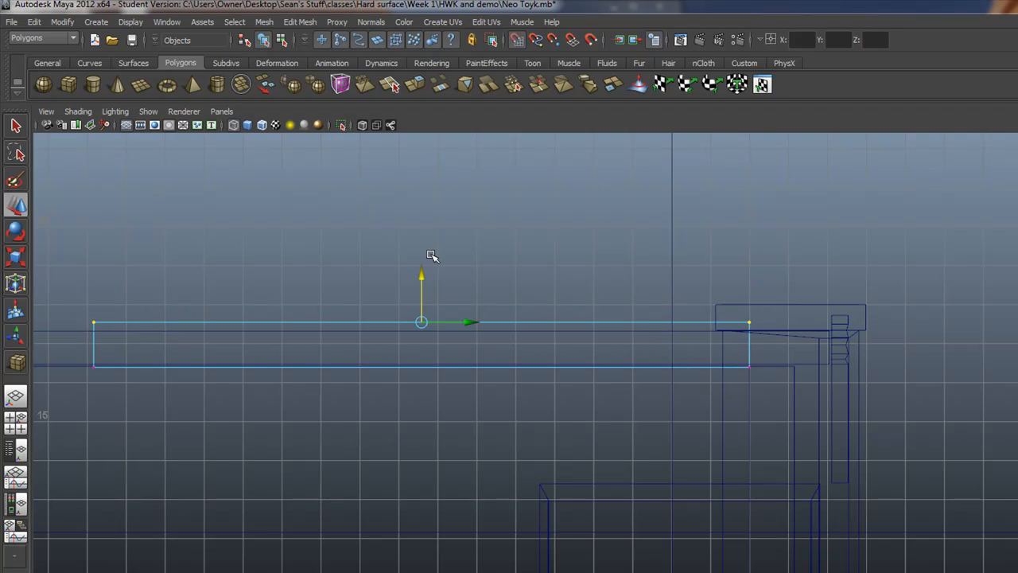
left_click_drag(424, 327, 405, 308)
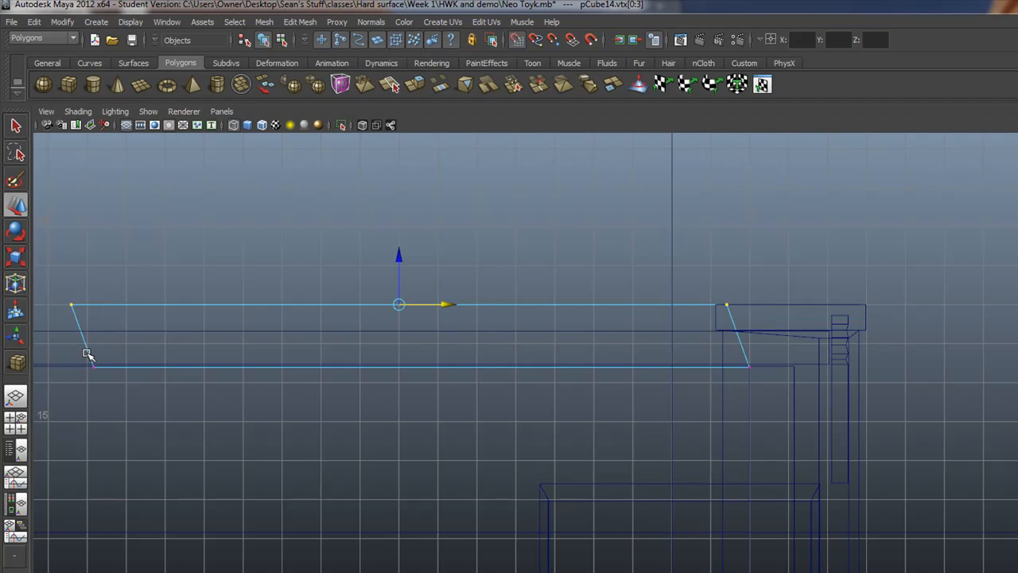
left_click(71, 303)
left_click_drag(72, 304, 86, 303)
mouse_move(725, 301)
left_mouse_down()
mouse_move(714, 318)
mouse_move(711, 304)
left_mouse_up()
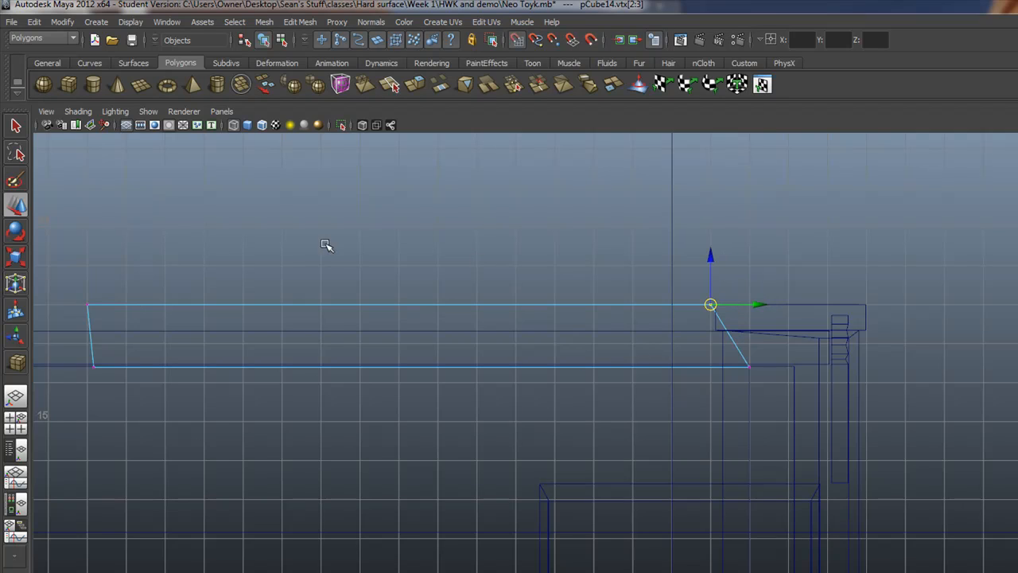
left_click_drag(745, 384, 711, 345)
mouse_move(79, 349)
left_mouse_down()
mouse_move(99, 372)
mouse_move(87, 346)
left_mouse_up()
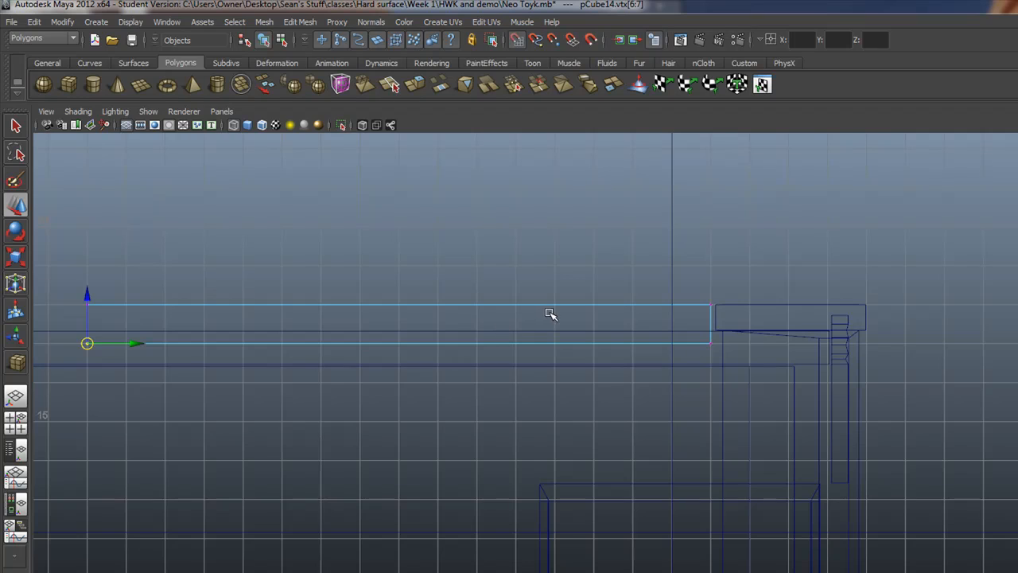
Try to snap the roof panel's end vertices beside the pillar cap onto a grid point beneath the cap.
left_click(516, 41)
left_click_drag(685, 278, 714, 346)
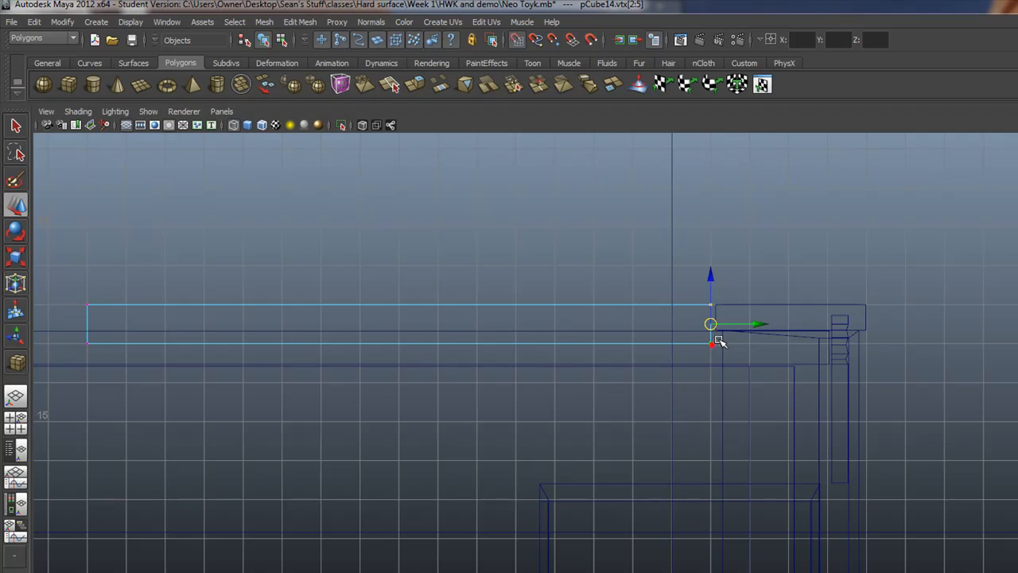
left_click(711, 344)
left_click_drag(690, 279, 727, 358)
left_click_drag(711, 325, 721, 325)
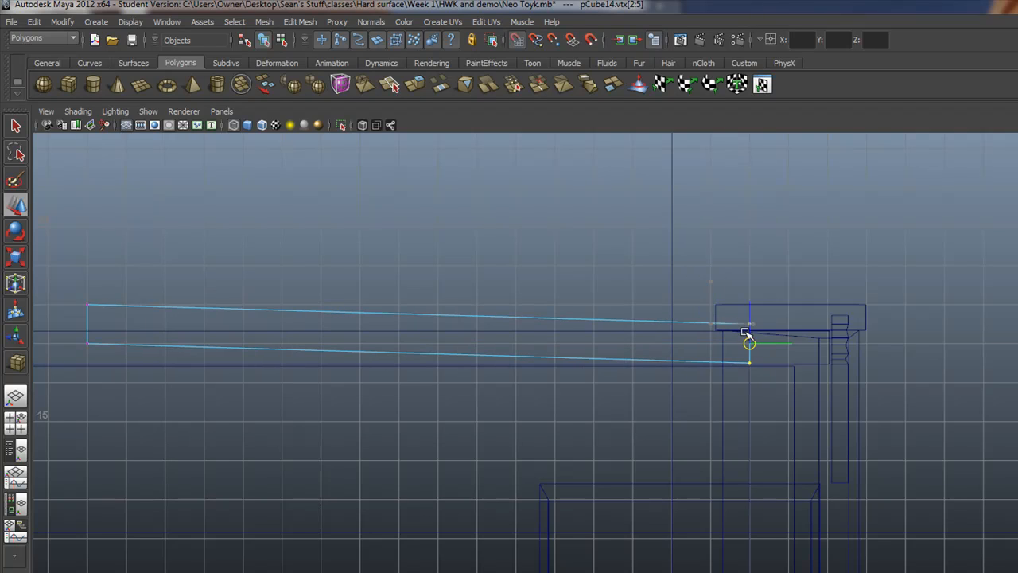
left_click(707, 344)
key("ctrl+z")
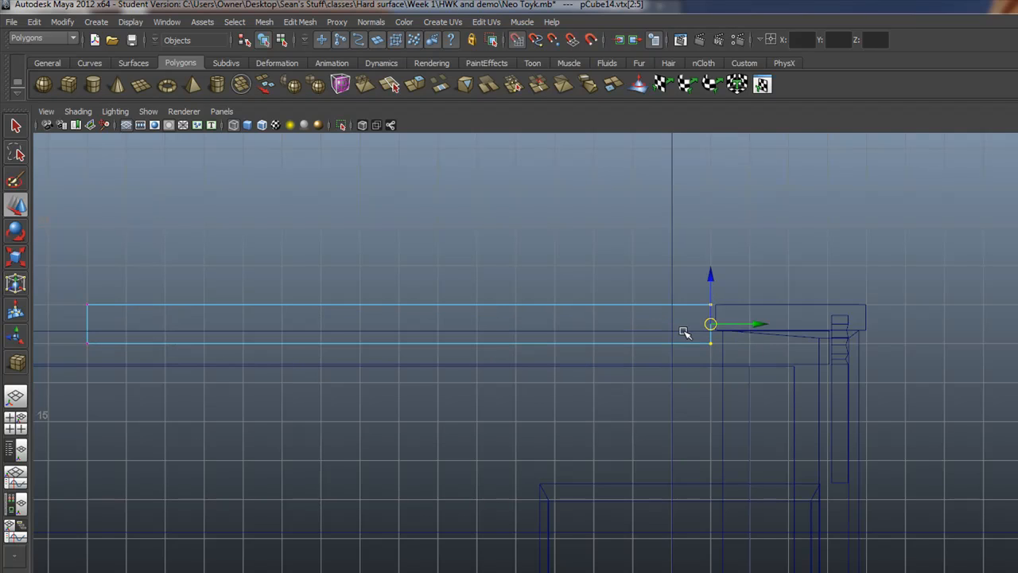
In the perspective view, select the roof panel's nearest corner vertices and point-snap them to the side block's top front corner.
left_click(721, 354)
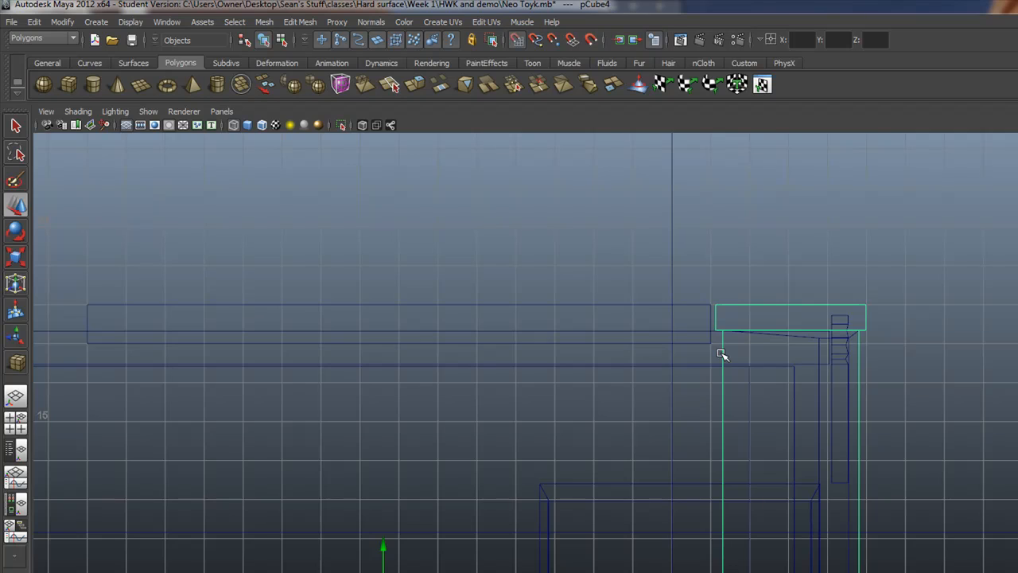
left_click(66, 335)
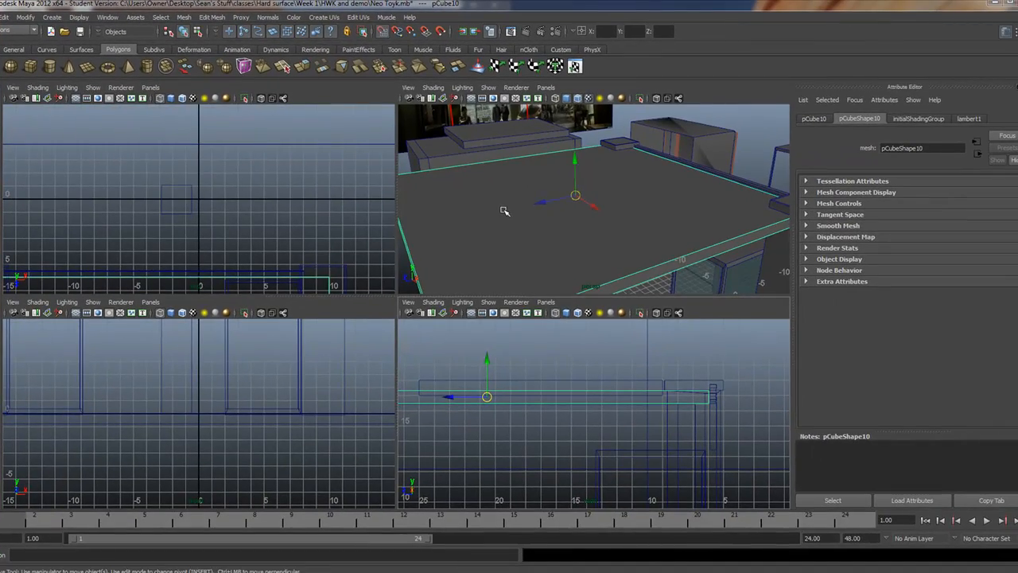
left_click_drag(525, 254, 377, 246, "alt")
right_click_drag(454, 227, 556, 199, "alt")
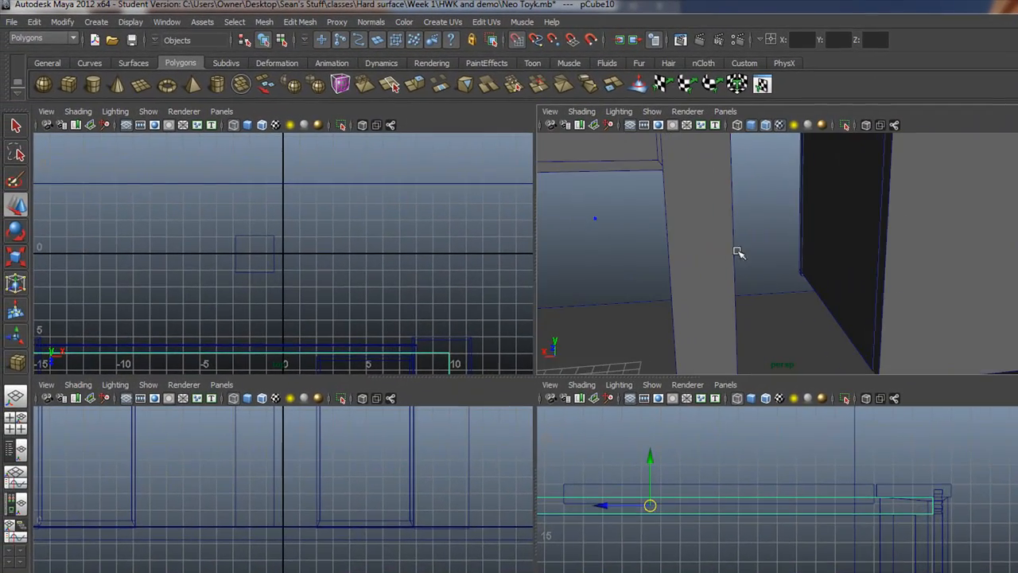
right_click_drag(814, 252, 814, 242, "alt")
middle_click_drag(814, 242, 709, 366, "alt")
left_click_drag(710, 333, 761, 342, "alt")
right_click_drag(710, 301, 757, 307, "alt")
left_click(732, 250)
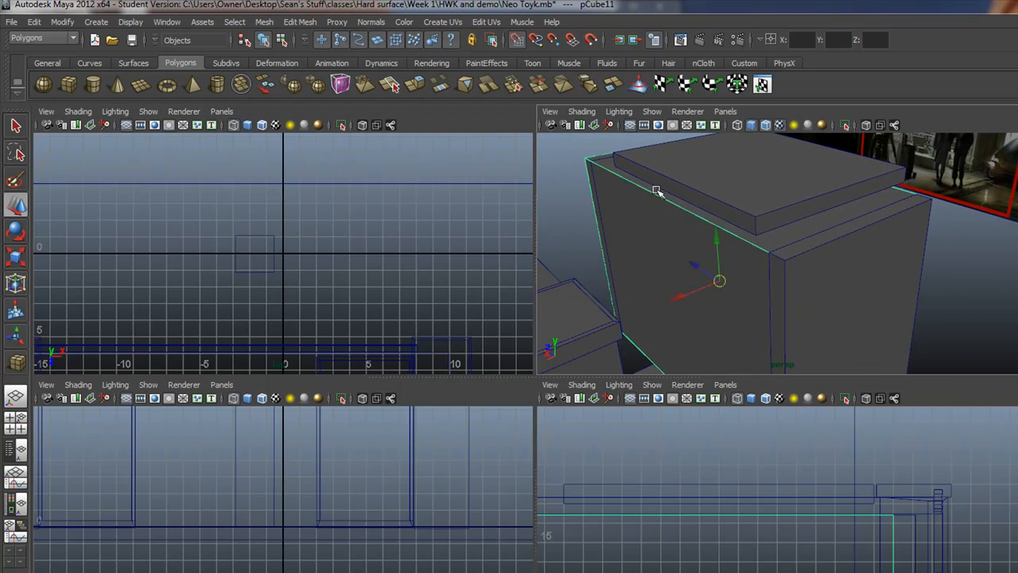
left_click(759, 219)
right_click_drag(760, 219, 708, 220)
left_click_drag(725, 199, 783, 244)
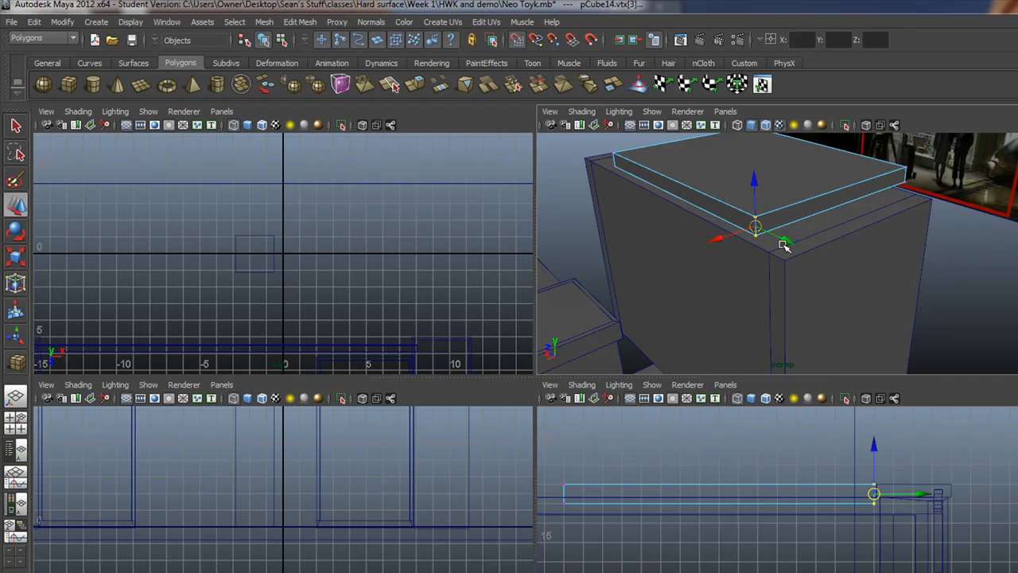
key("v")
left_click_drag(755, 227, 787, 259)
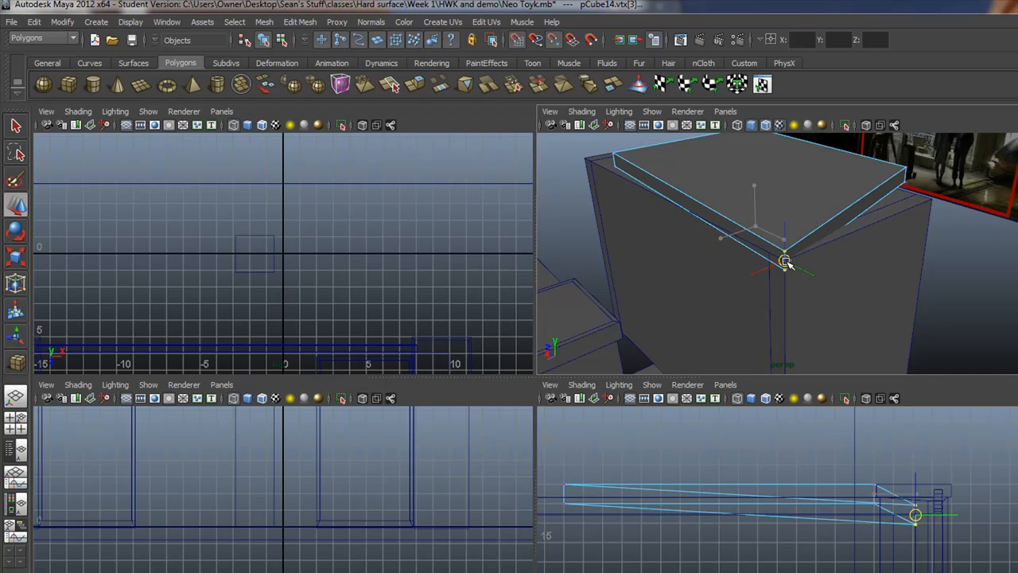
left_click_drag(785, 261, 785, 261)
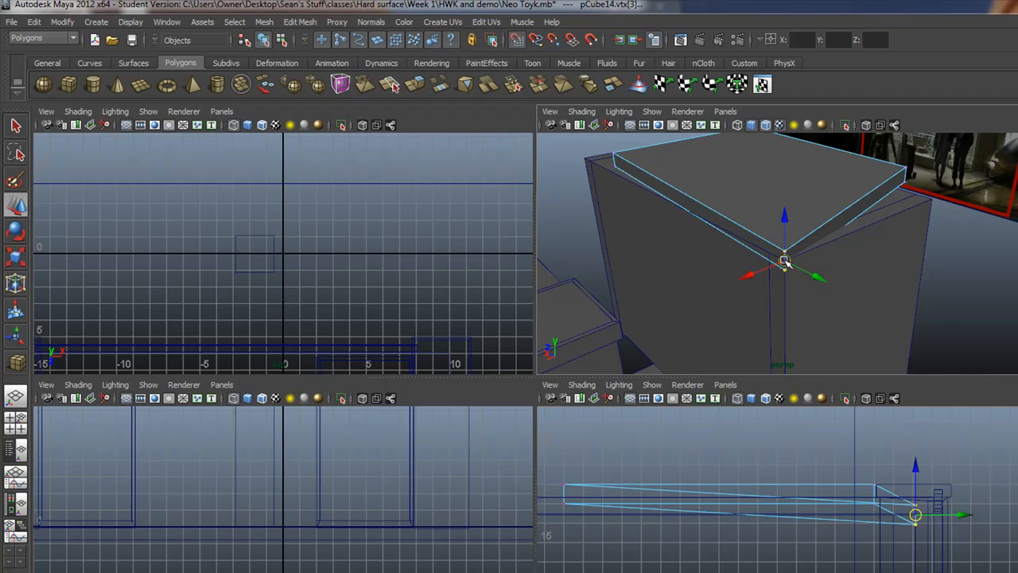
Point-snap the roof panel's remaining corner vertices to the side block's other top corners so the roof covers the whole block.
left_click_drag(577, 241, 764, 256, "alt")
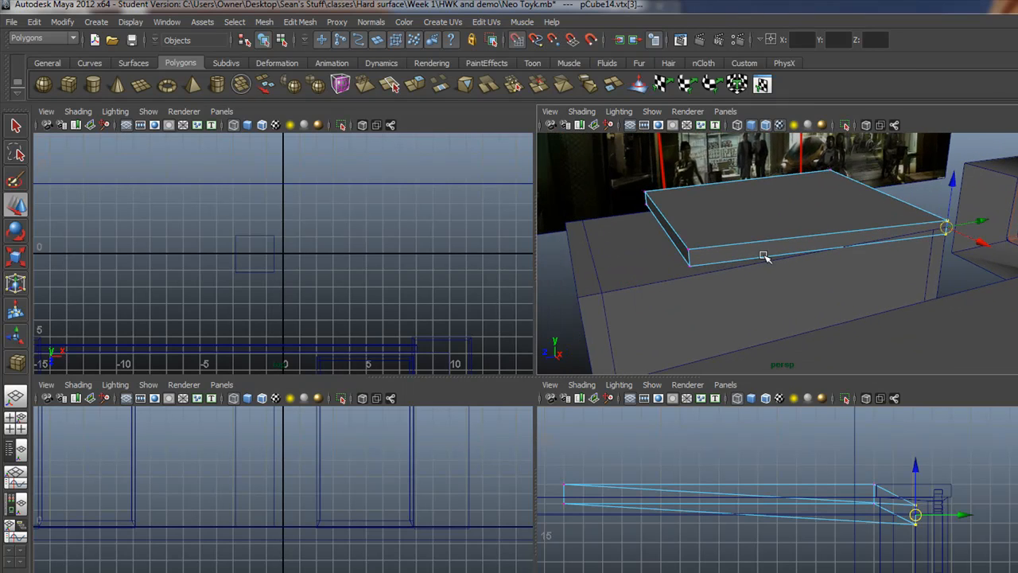
left_click_drag(679, 235, 576, 302)
key("v")
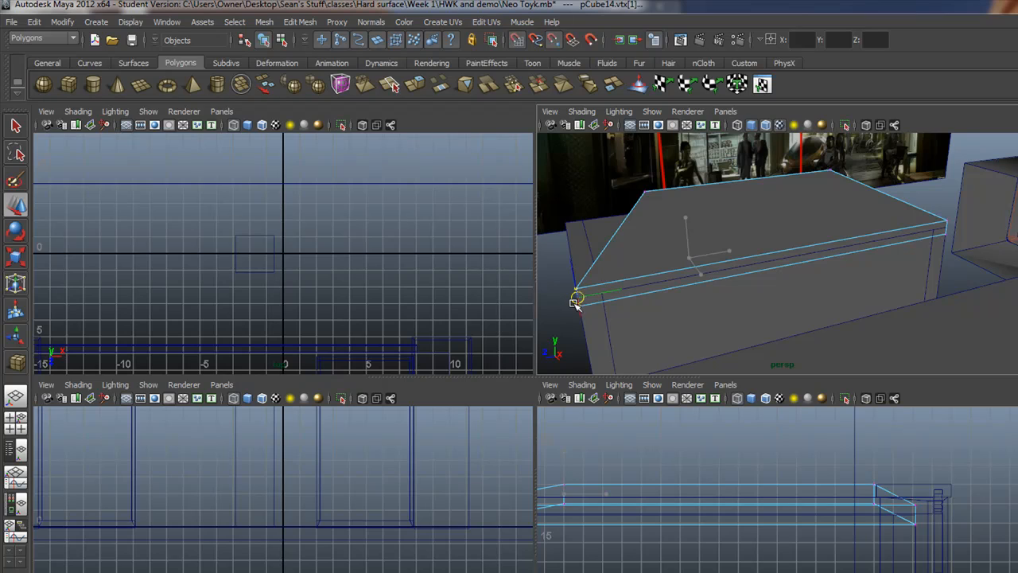
left_click_drag(619, 178, 694, 230)
left_click_drag(647, 199, 563, 223)
left_click_drag(813, 157, 700, 191)
key("v")
left_click_drag(948, 227, 972, 253)
Delete the long wall panel and the rear end wall panel beneath the side block's roof.
left_click_drag(643, 241, 784, 266, "alt")
left_click(756, 294)
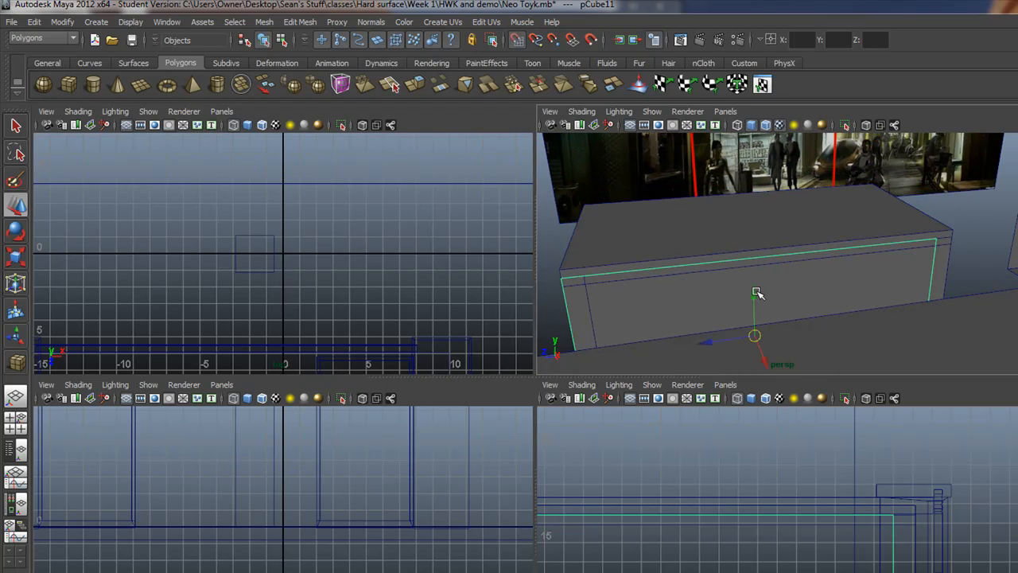
key("Delete")
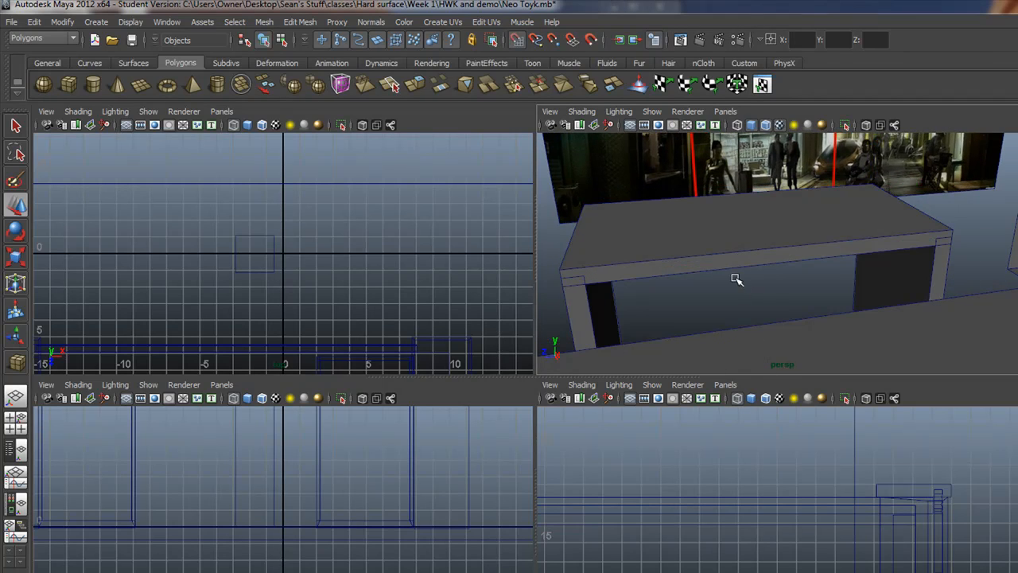
mouse_move(705, 266)
left_mouse_down("alt")
mouse_move(781, 252)
mouse_move(711, 255)
left_mouse_up("alt")
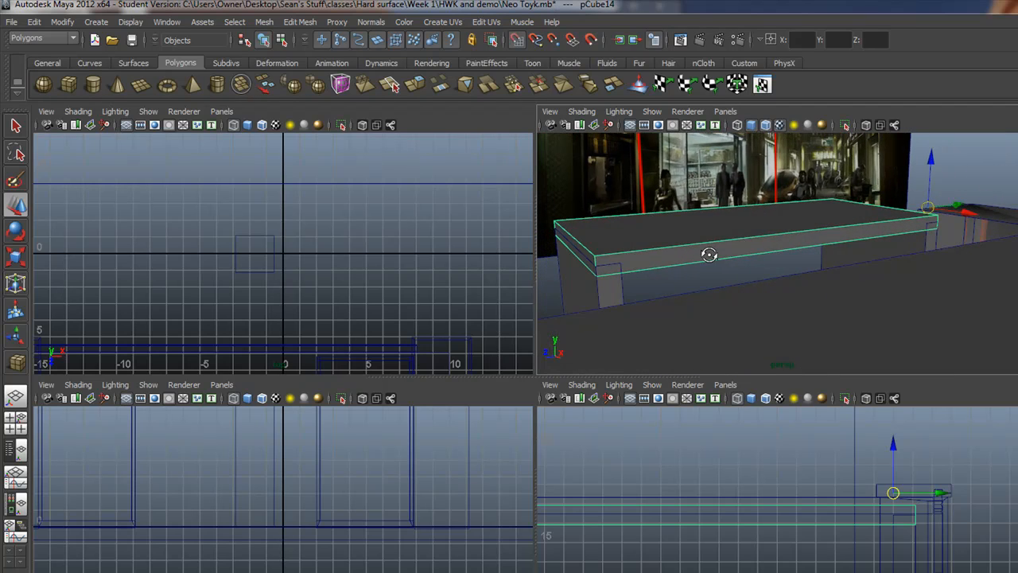
left_click(607, 292)
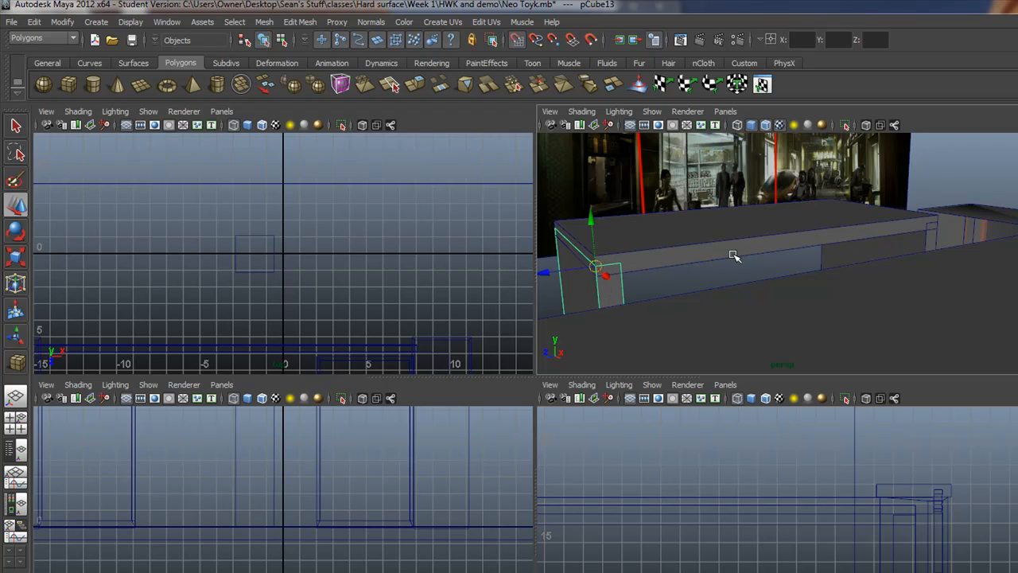
left_click_drag(730, 253, 643, 270, "alt")
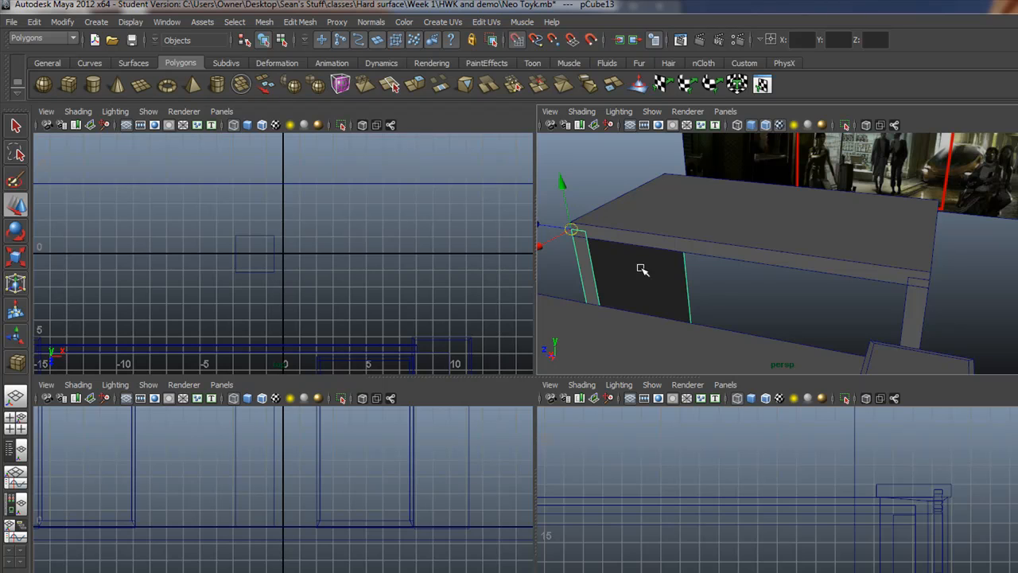
key("Delete")
Select the remaining front wall panel of the side block and nudge it slightly under the roof panel's front edge.
left_click(909, 306)
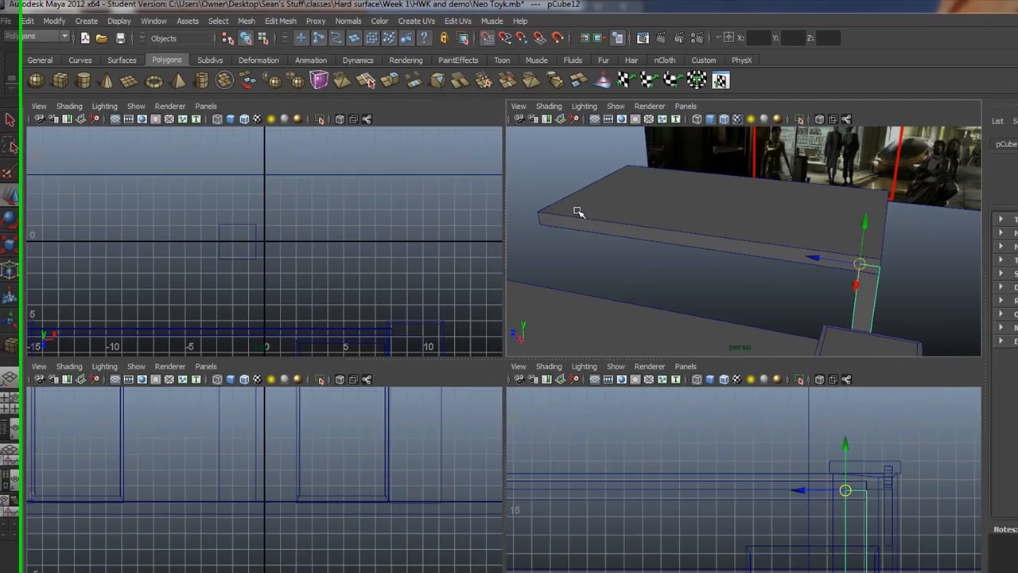
key("r")
key("ctrl+a")
left_click_drag(607, 248, 575, 239, "alt")
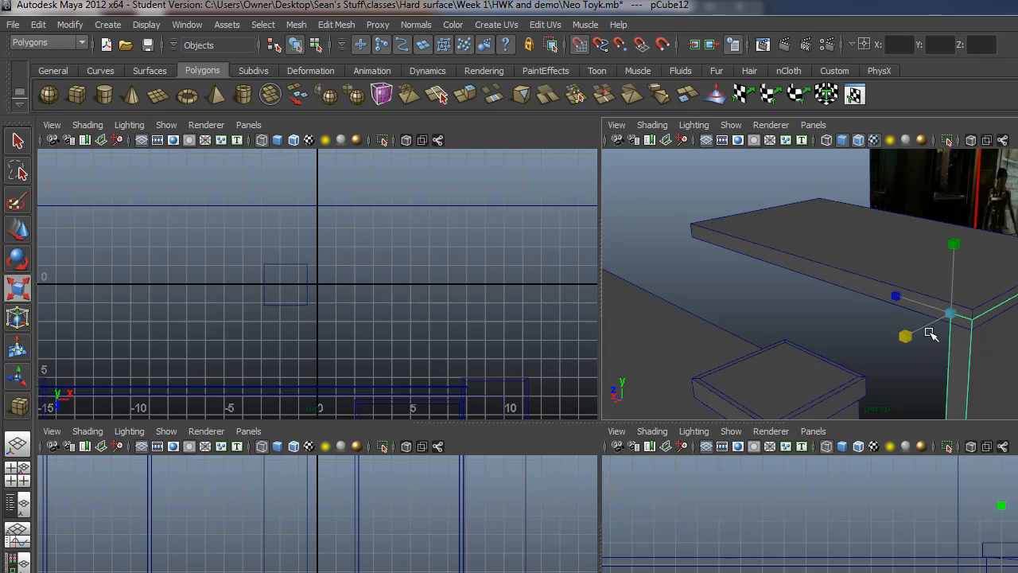
key("w")
left_click_drag(917, 327, 920, 327)
key("ctrl+z")
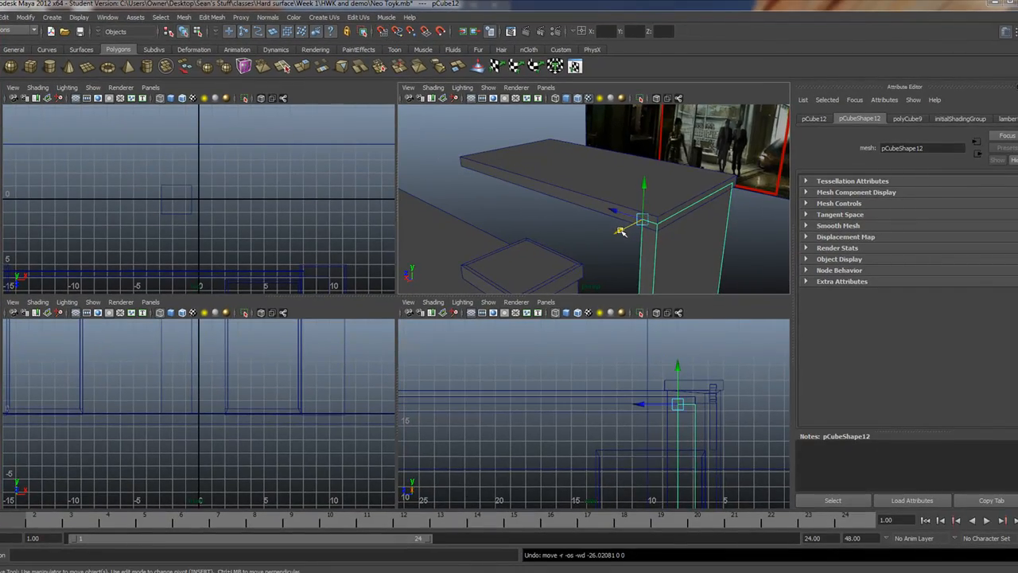
left_click_drag(621, 232, 624, 229)
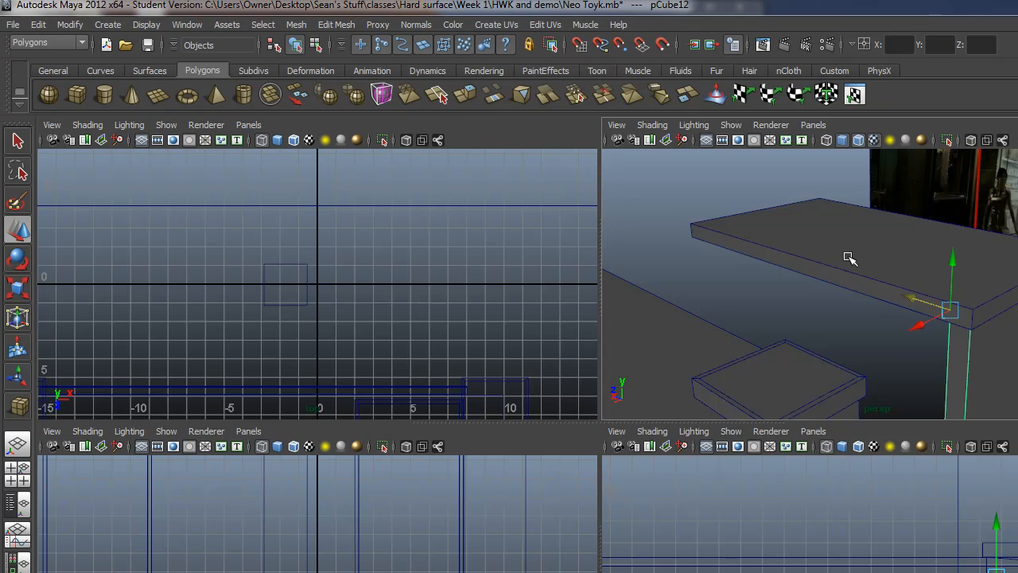
Add the side roof panel to the selection and recall the Coolshot camera bookmark in a maximized perspective view.
left_click(848, 256)
left_click_drag(849, 258, 793, 281, "alt")
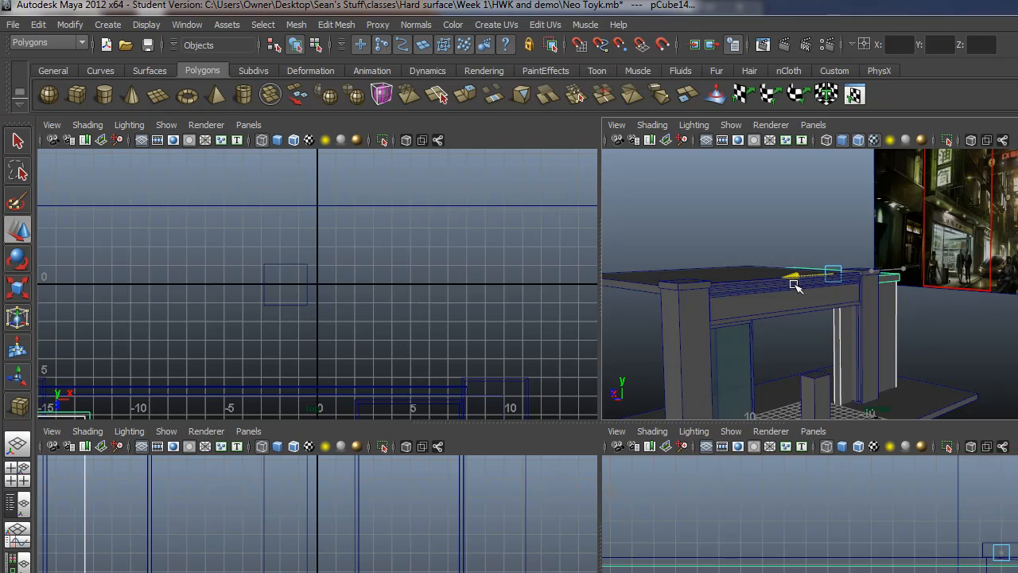
left_click(617, 125)
mouse_move(660, 275)
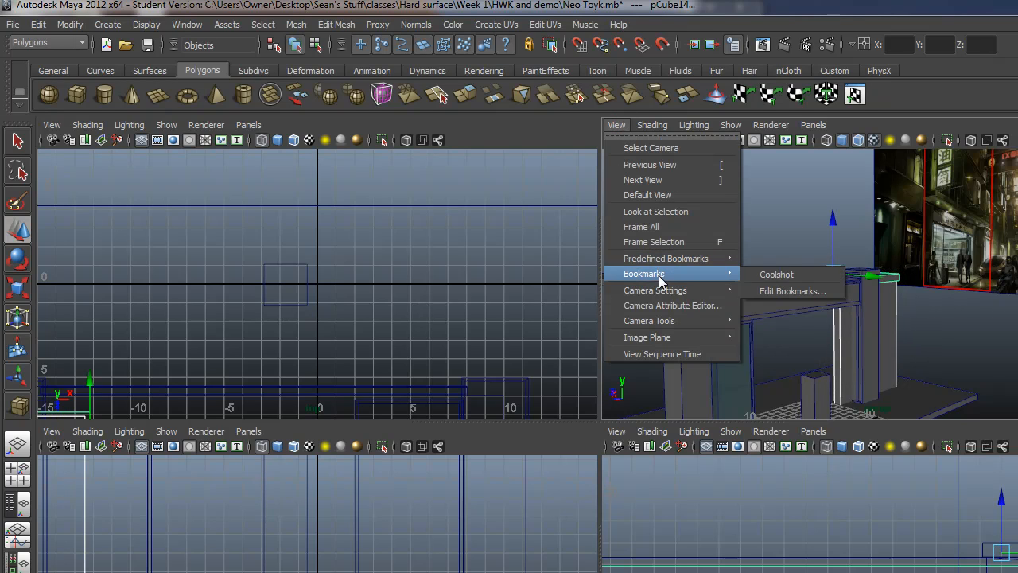
left_click(774, 275)
key("space")
key("ctrl+a")
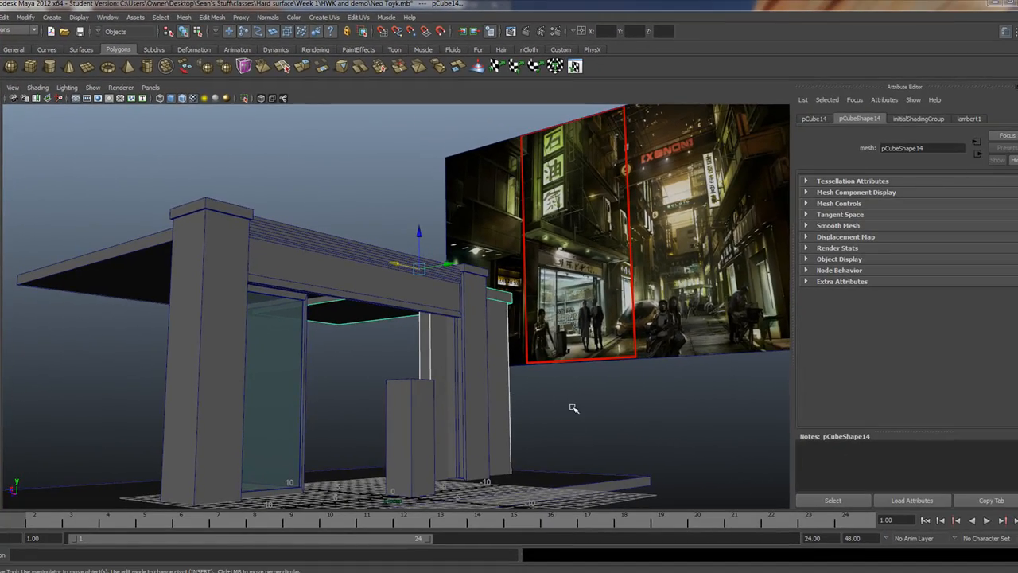
Slide the front wall panel and side roof together farther out past the pillar, and move the roof alone back behind the panel.
left_click(495, 324)
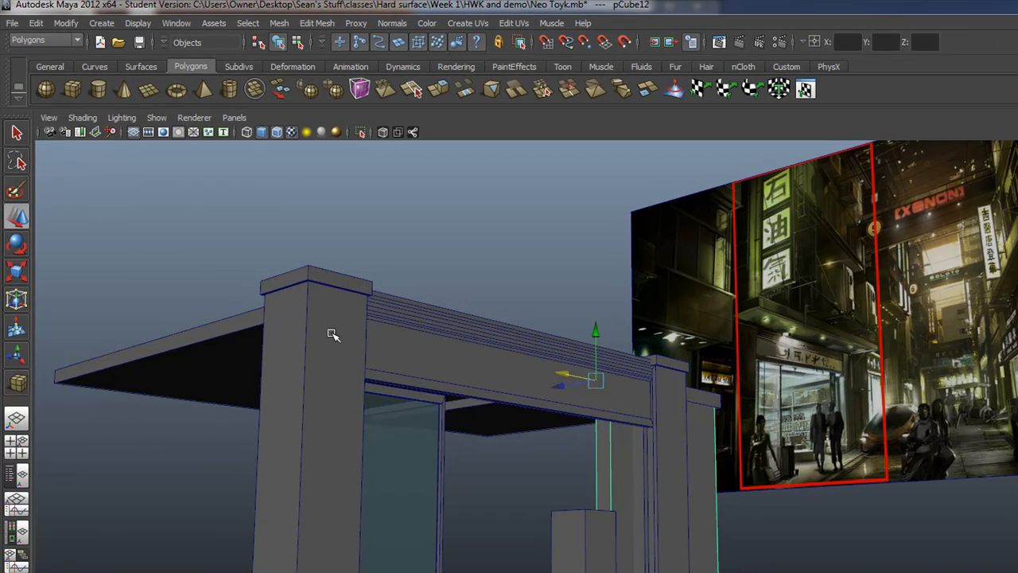
left_click(698, 398)
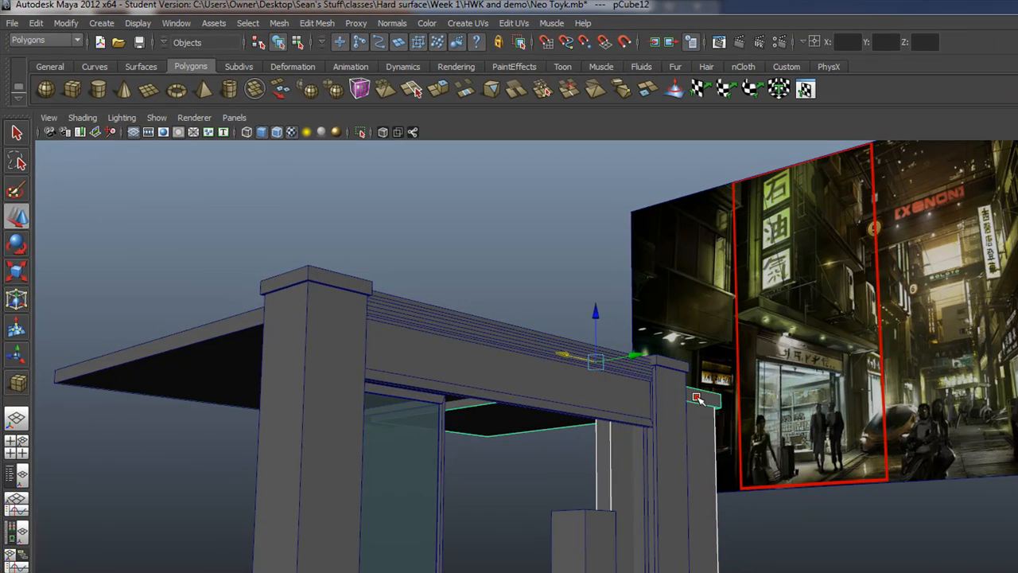
left_click_drag(561, 353, 591, 350)
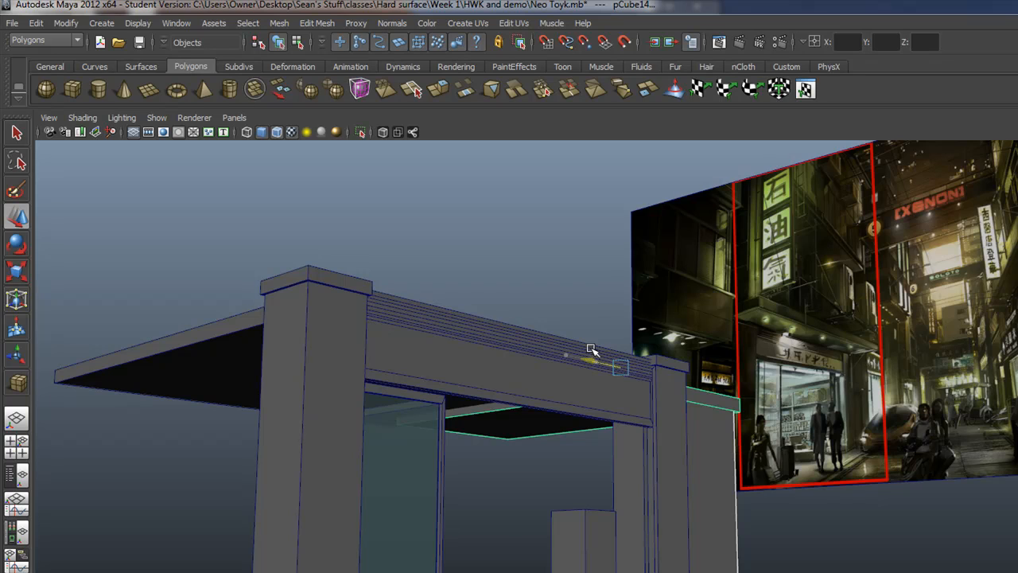
left_click_drag(591, 350, 591, 350)
left_click(705, 399)
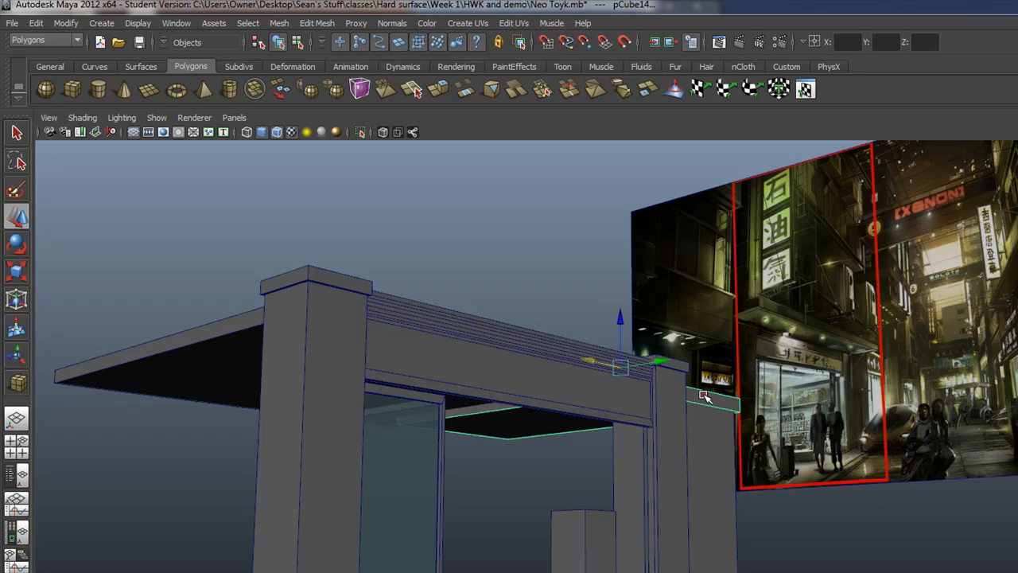
left_click_drag(659, 360, 636, 368)
Raise the front wall panel's top vertices so the panel rises above the side roof to just below the pillar cap's top.
left_click(699, 431, "shift")
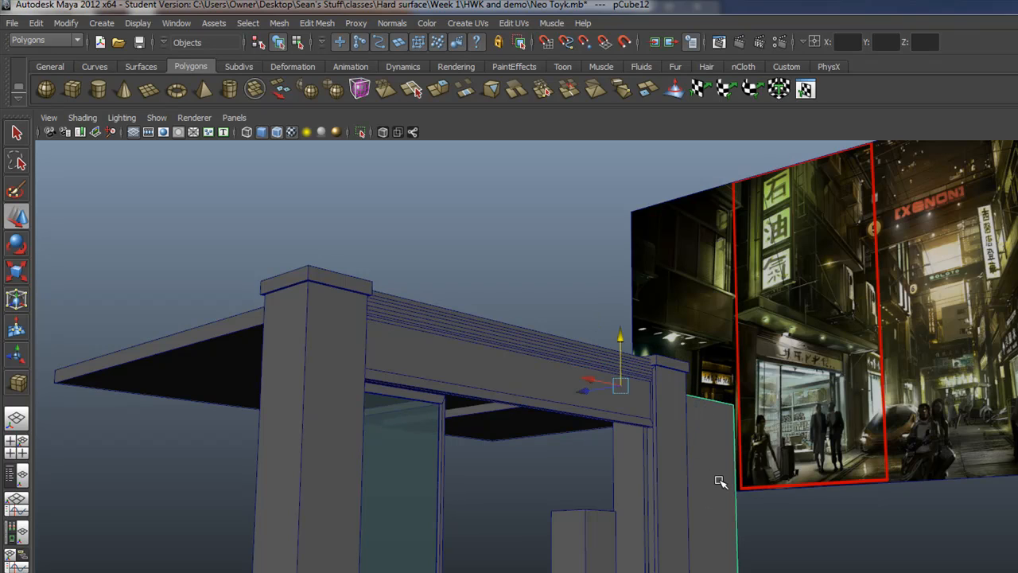
right_click_drag(707, 407, 629, 407)
left_click_drag(568, 359, 820, 467)
left_click_drag(682, 348, 672, 320)
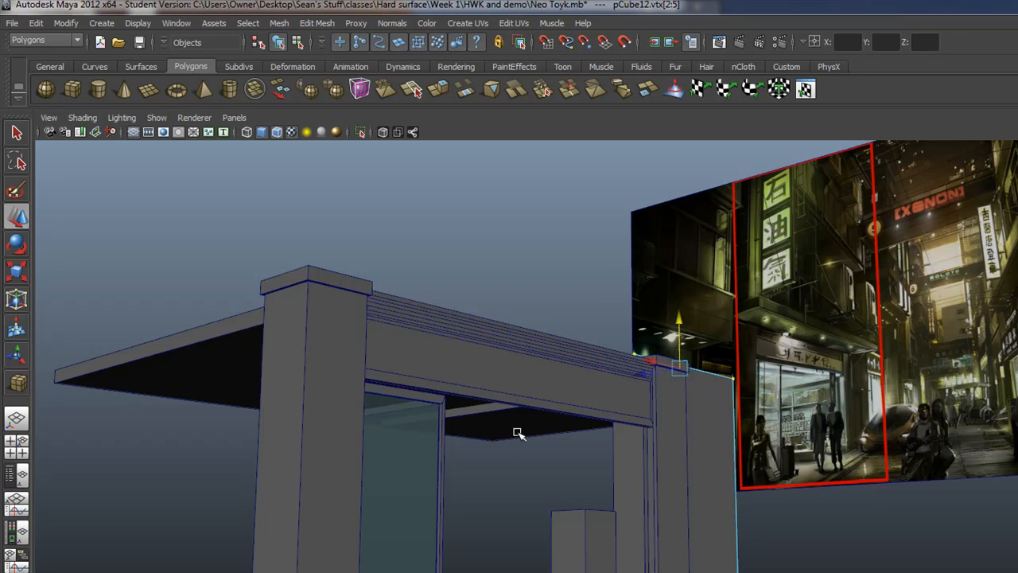
Duplicate the side roof panel and rotate the copy so it stands upright as a wall.
left_click(504, 429)
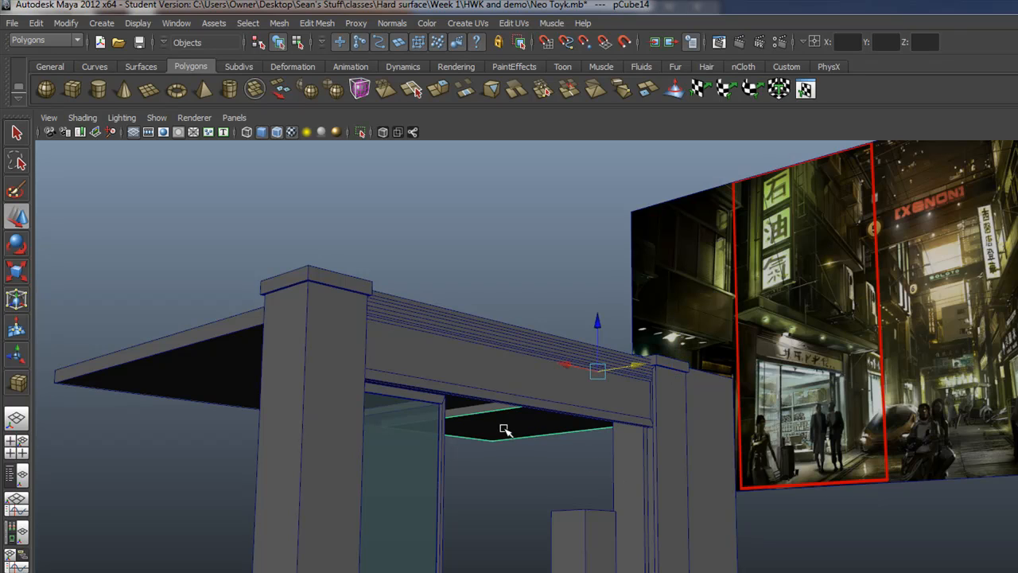
left_click_drag(551, 449, 503, 494, "alt")
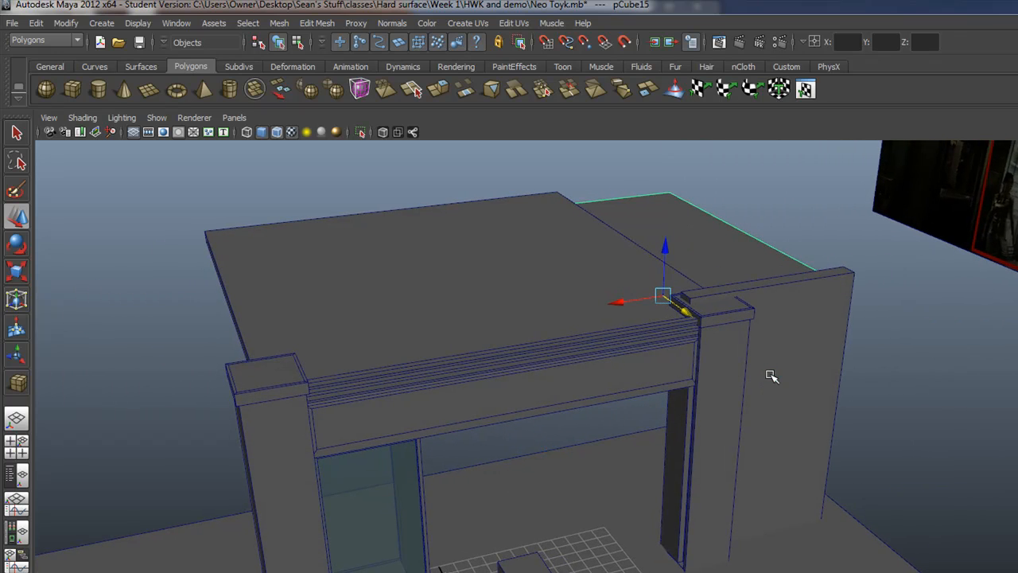
key("r")
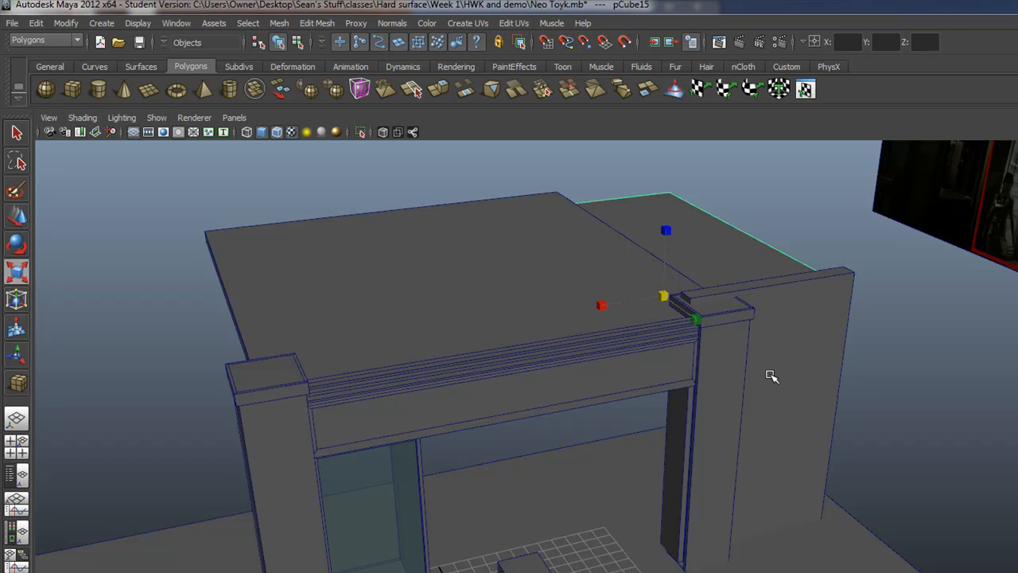
key("e")
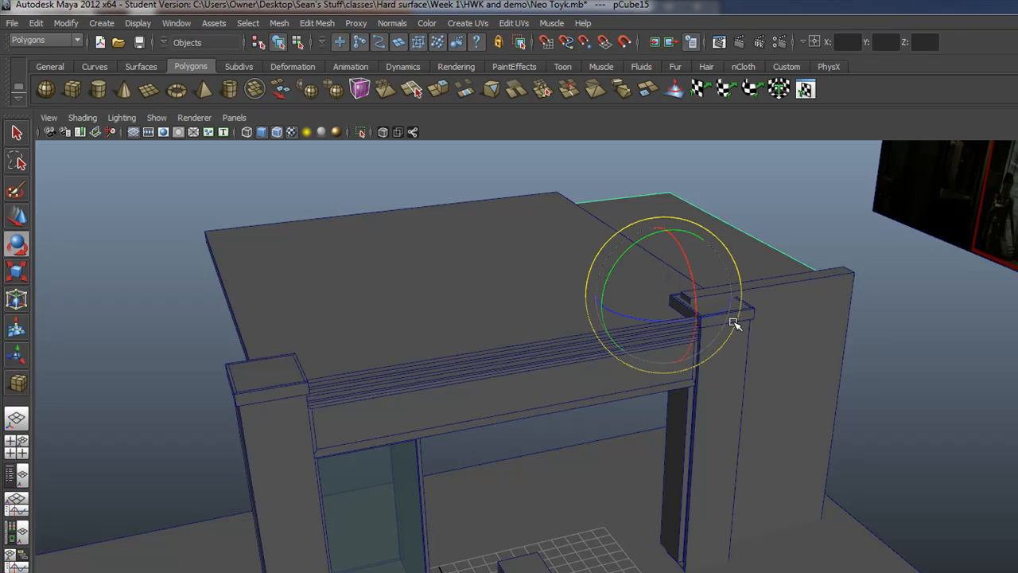
left_click_drag(612, 270, 697, 220)
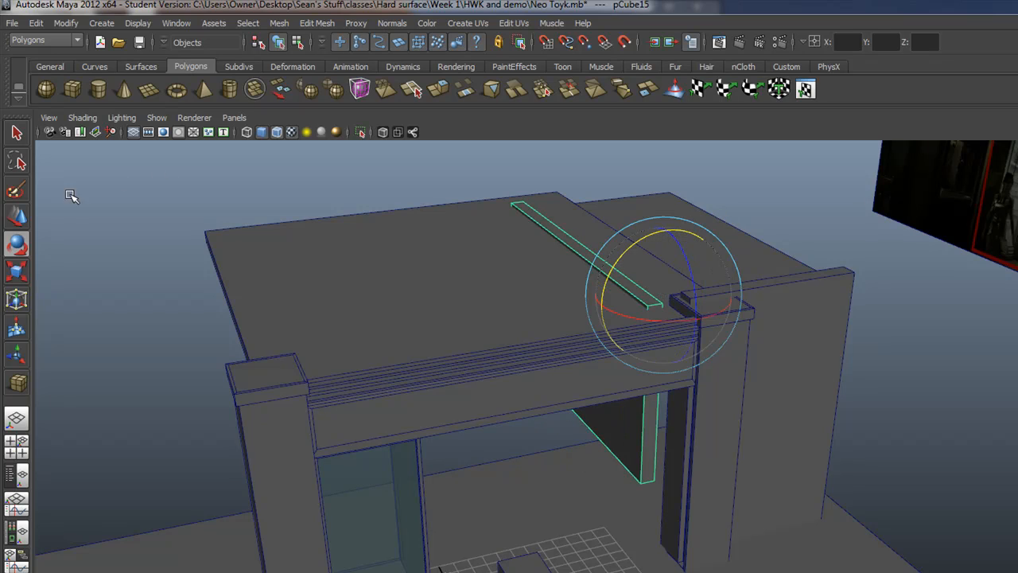
Move the upright wall copy out past the front wall panel to the outer end of the side section.
left_click(16, 218)
left_click_drag(662, 249, 868, 298)
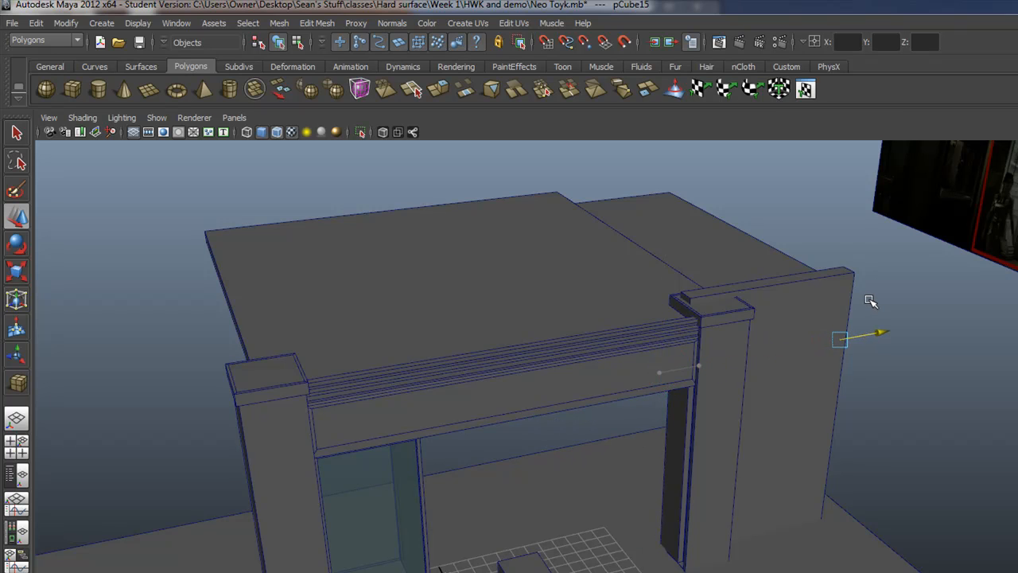
left_click_drag(843, 375, 796, 447, "alt")
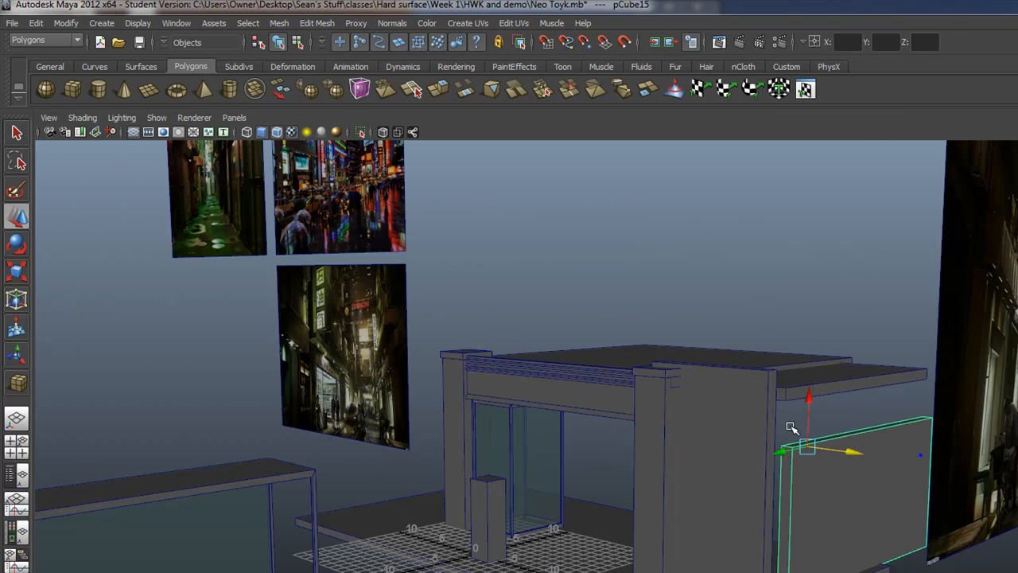
Raise the outer side wall's top vertices to meet the side roof and shift the wall slightly inward under the roof's edge.
right_click_drag(839, 454, 792, 454)
left_click_drag(750, 306, 921, 433)
left_click_drag(866, 384, 845, 328)
right_click_drag(891, 474, 932, 459)
left_click(884, 451)
left_click_drag(852, 451, 842, 451)
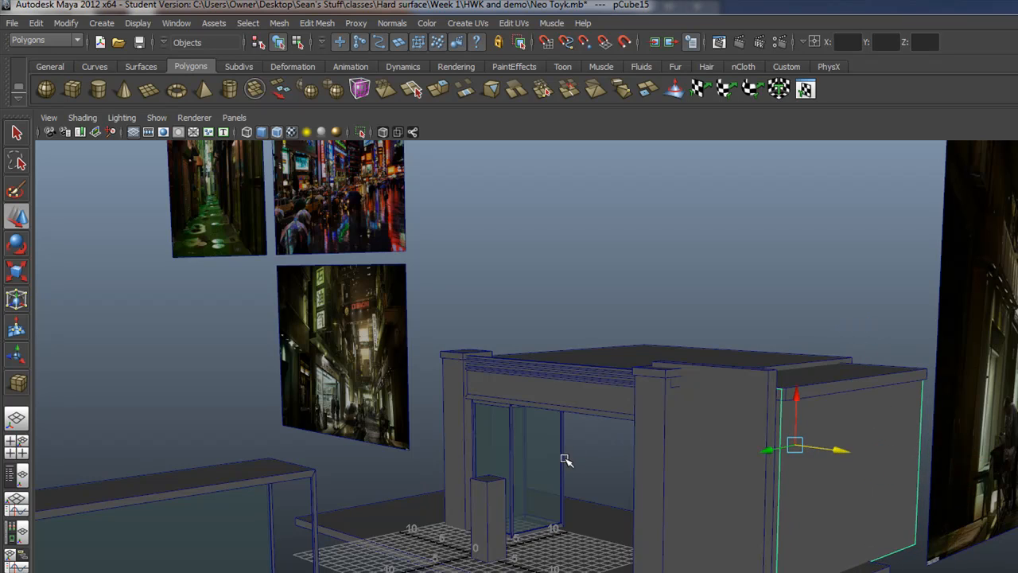
Recall the Coolshot camera bookmark in the perspective view.
left_click_drag(742, 466, 813, 467, "alt")
left_click(49, 117)
mouse_move(99, 260)
left_click(197, 260)
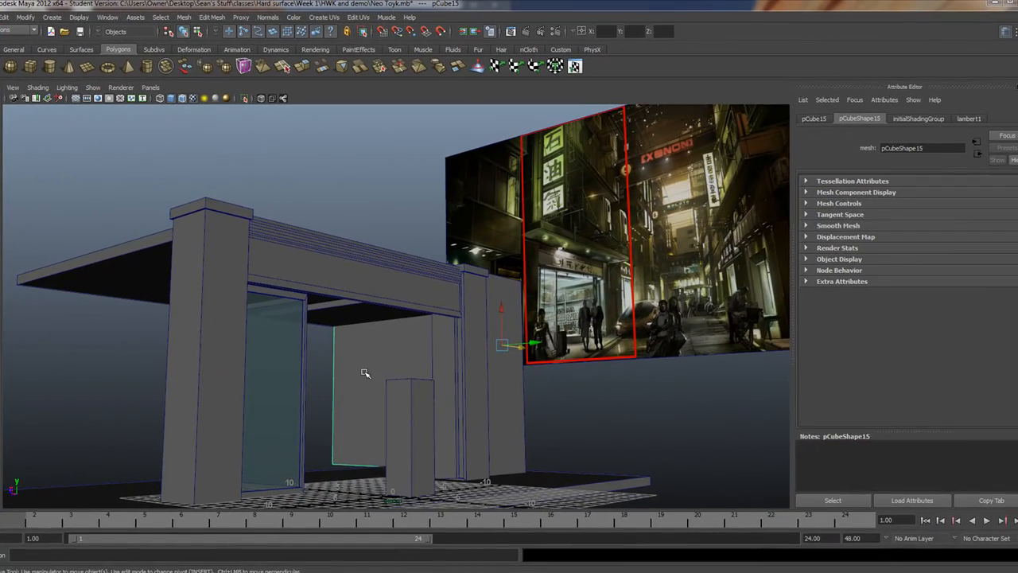
Pull the outer side wall's rear vertices back so the wall runs deeper, with its rear end hidden behind the window glass.
right_click_drag(365, 373, 322, 376)
left_click_drag(469, 521, 468, 519)
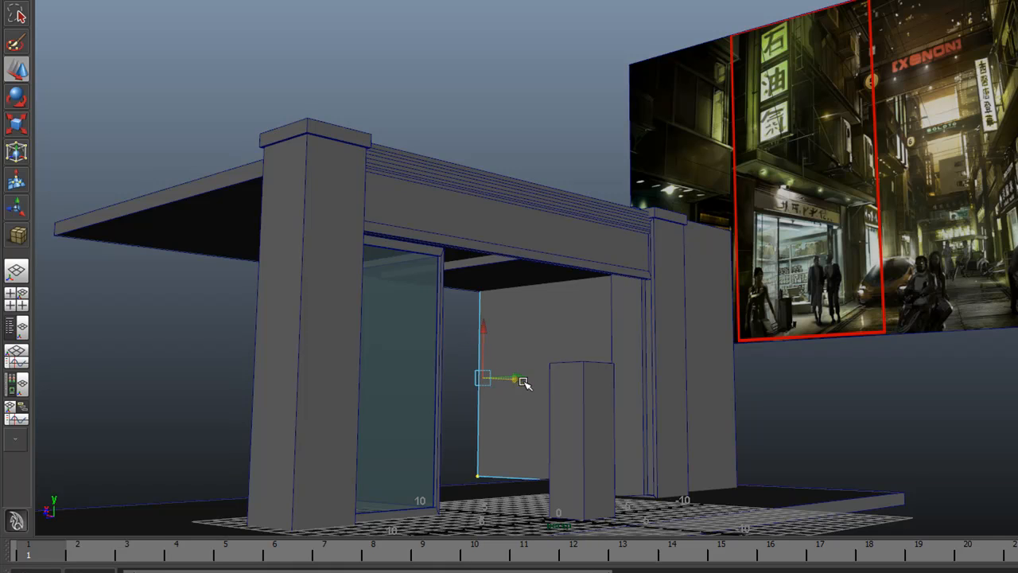
left_click_drag(535, 407, 482, 433, "alt")
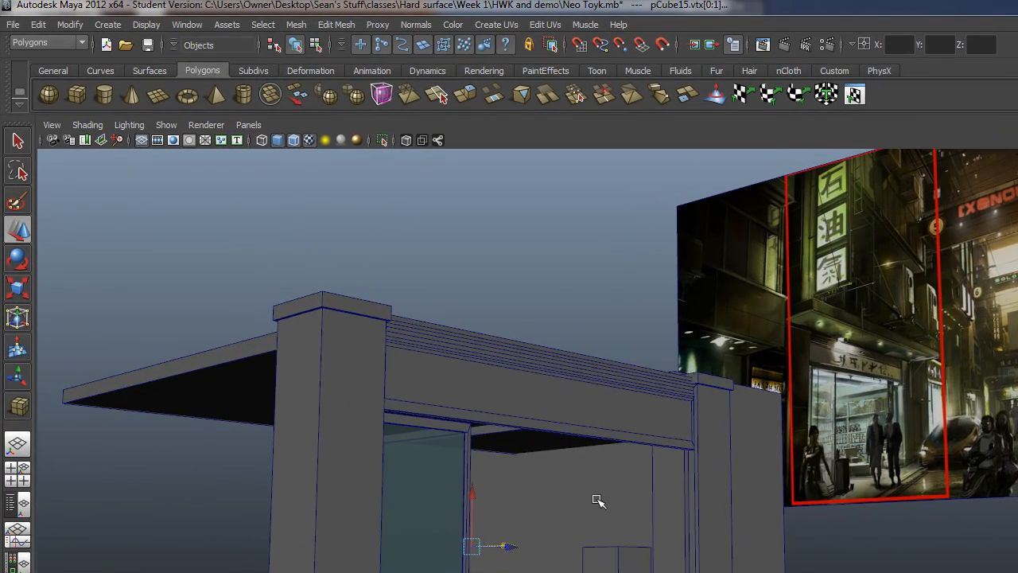
right_click_drag(598, 499, 668, 424)
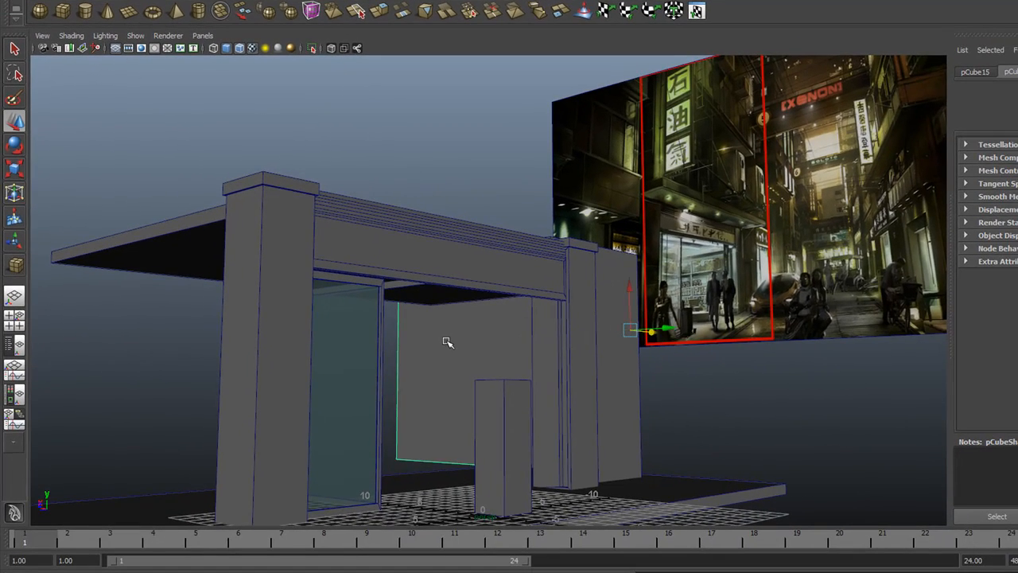
right_click_drag(459, 358, 396, 359)
left_click_drag(327, 224, 456, 552)
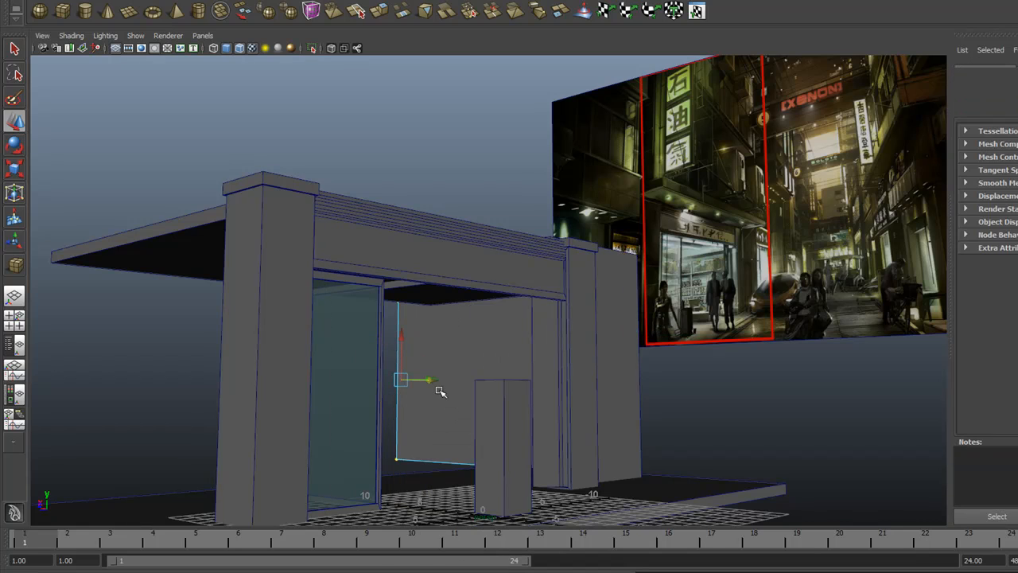
left_click_drag(431, 379, 425, 401, "alt")
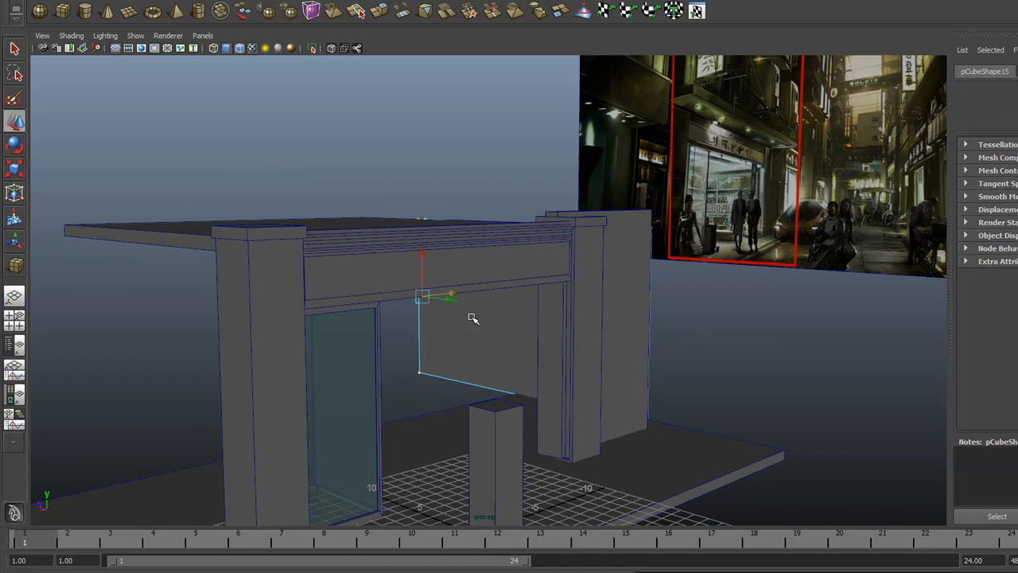
left_click_drag(453, 302, 384, 299)
left_click_drag(433, 425, 440, 407, "alt")
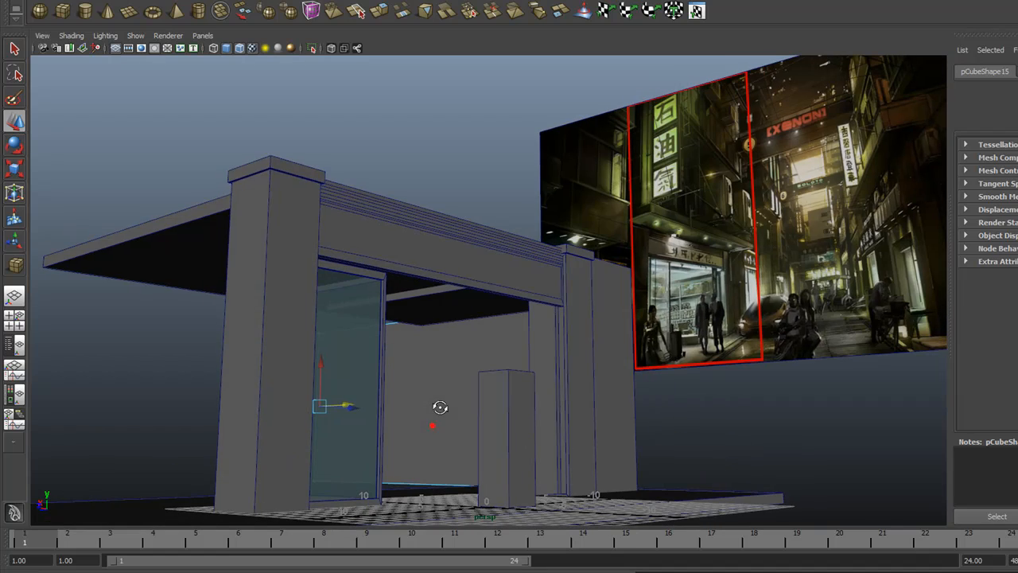
Extend the side roof panel rearward by pulling its back vertices to follow the lengthened side wall.
left_click(425, 298)
right_click(427, 300)
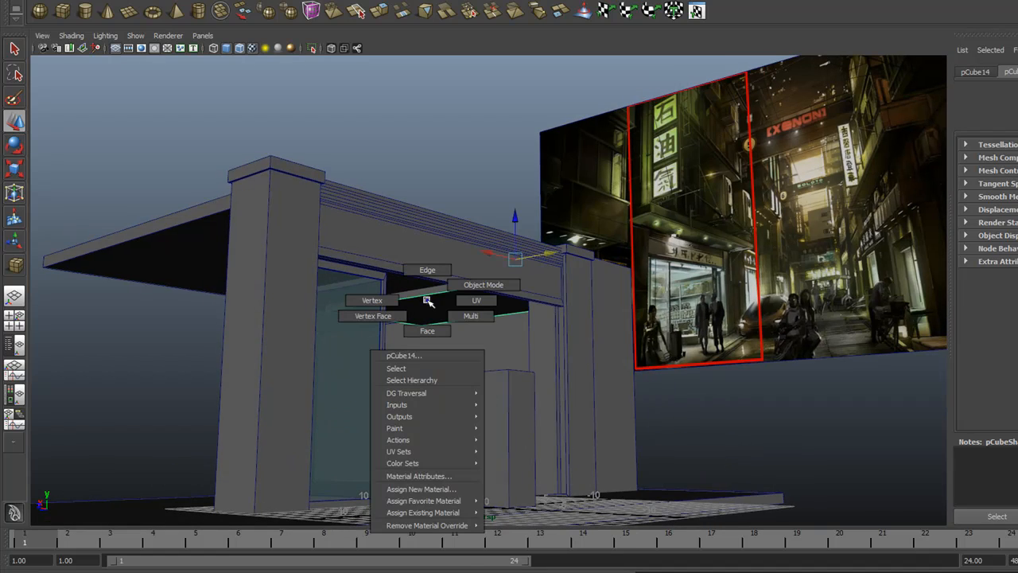
right_click_drag(427, 300, 362, 301)
left_click_drag(288, 242, 472, 377)
left_click_drag(407, 312, 285, 340)
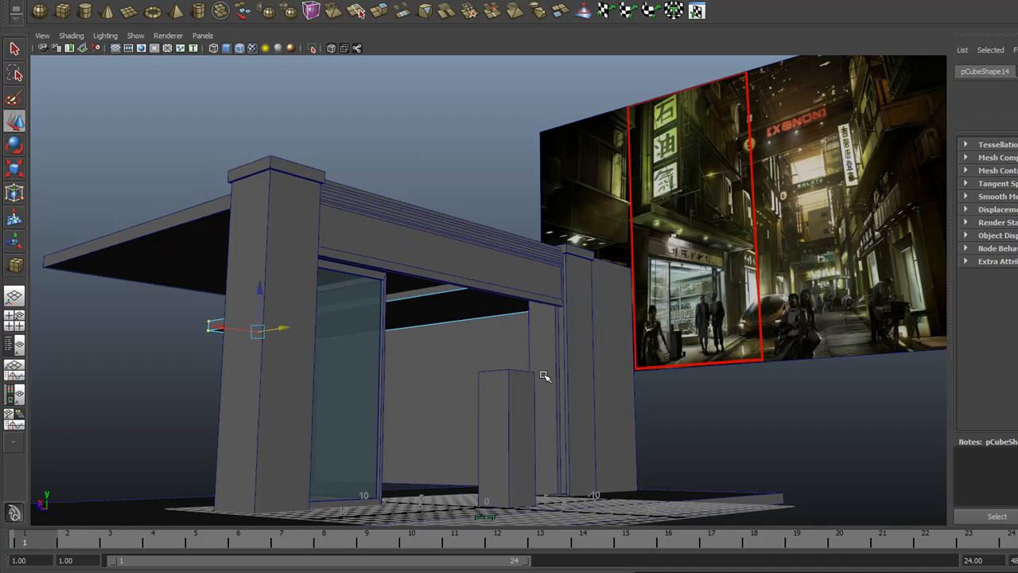
Duplicate the outer side wall and move the copy across to the opposite side of the building, under the main roof slab's edge.
right_click_drag(466, 350, 498, 332)
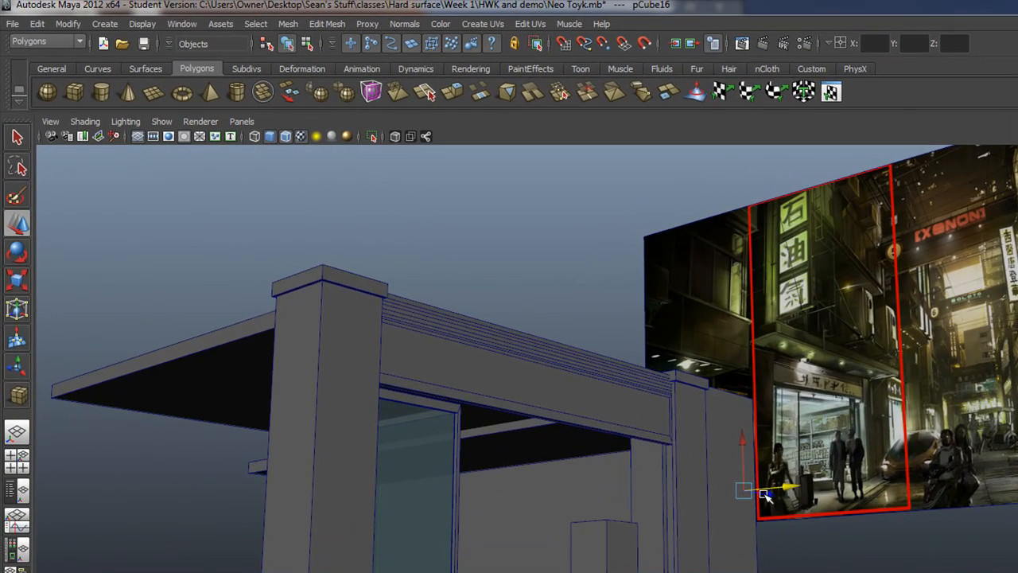
left_click_drag(765, 495, 358, 480)
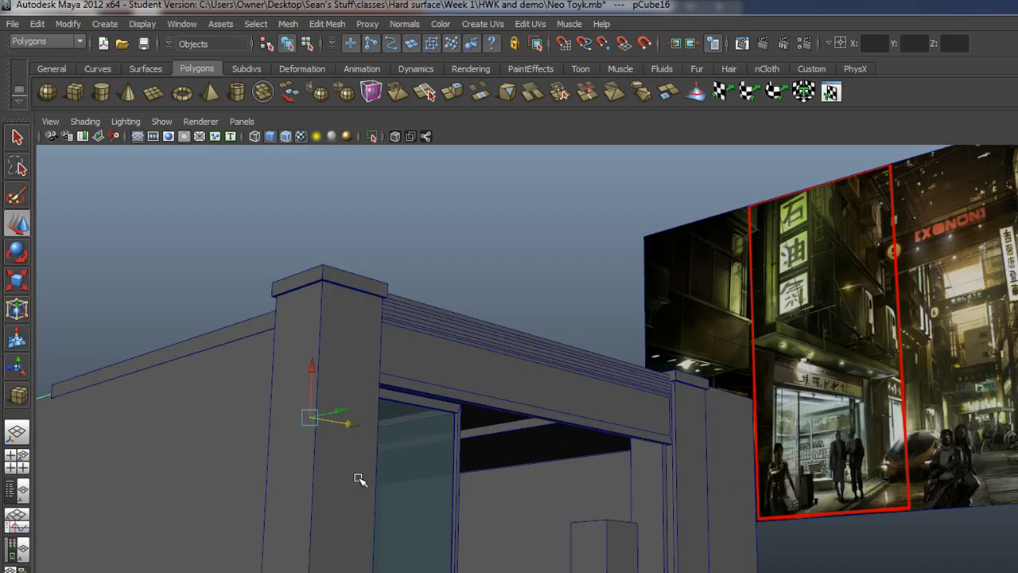
Extend the main roof slab rearward by pulling its back vertices toward the rear ends of the side walls.
left_click(178, 344)
right_click_drag(179, 344, 116, 343)
left_click_drag(313, 499, 334, 514, "alt")
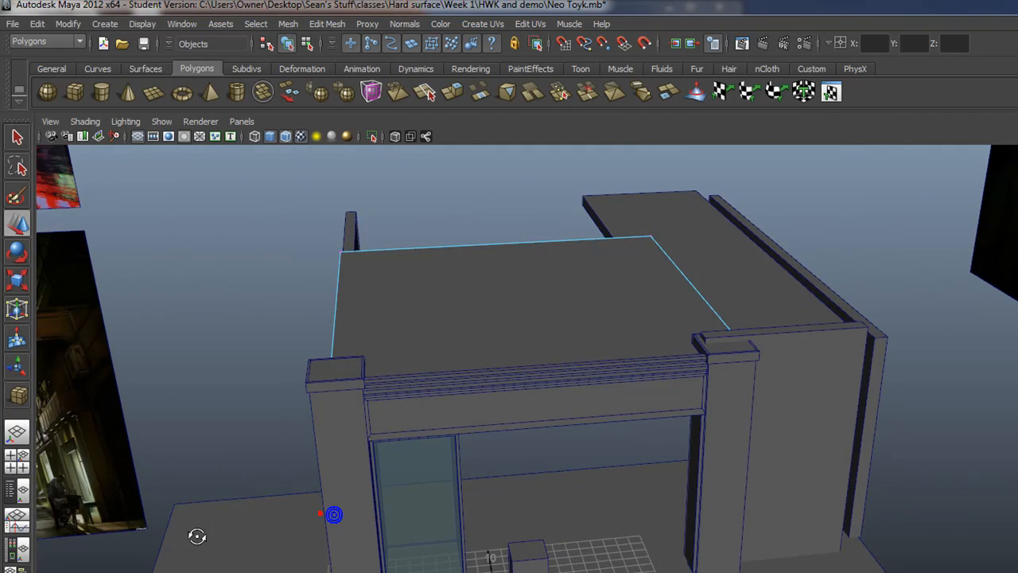
left_click_drag(302, 198, 771, 288)
left_click_drag(358, 402, 239, 440, "alt")
key("ctrl+space")
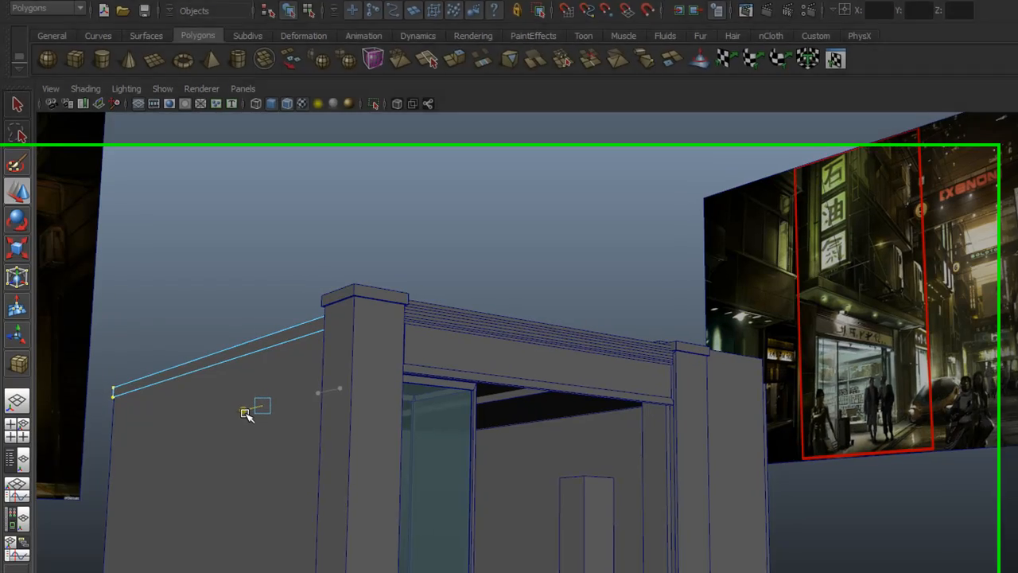
left_click_drag(280, 303, 466, 338, "alt")
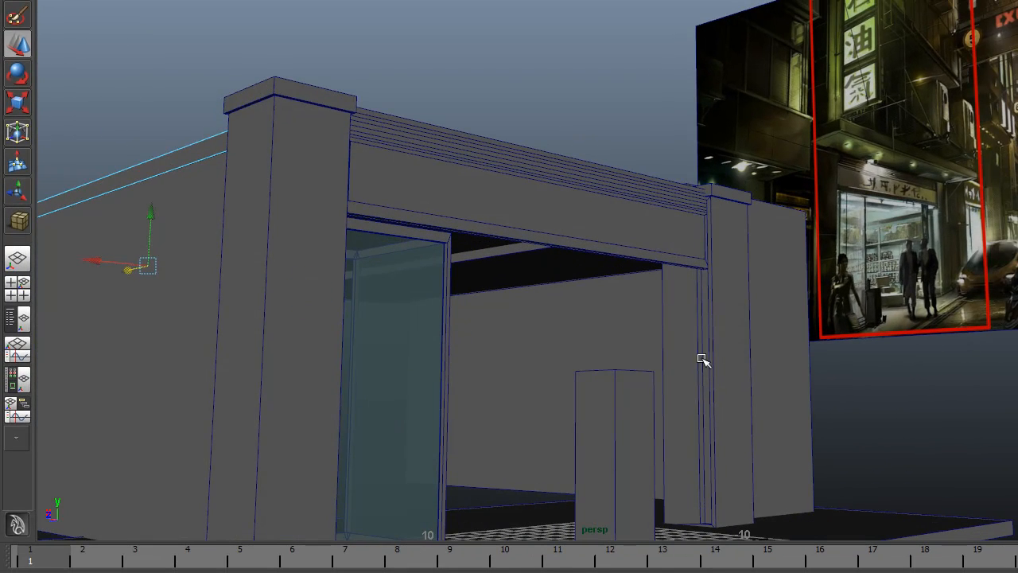
Select the window's glass pane beside the near pillar.
left_click(729, 276)
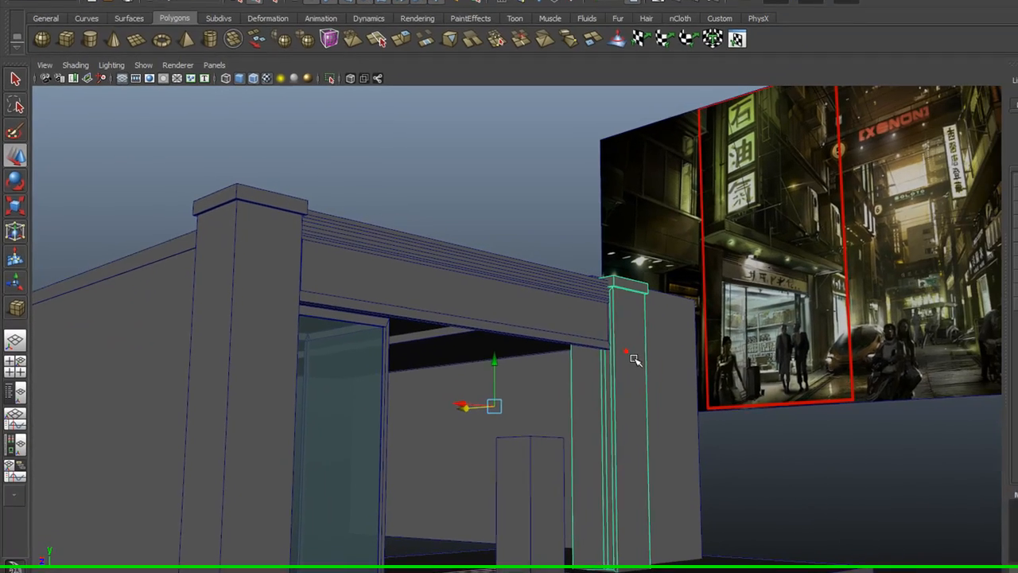
left_click(785, 273)
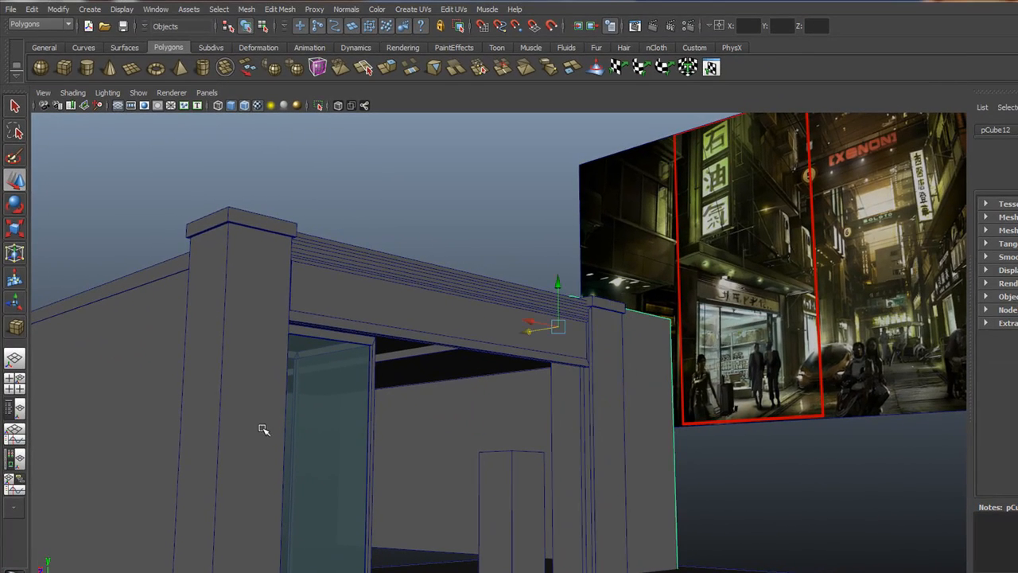
left_click(315, 356)
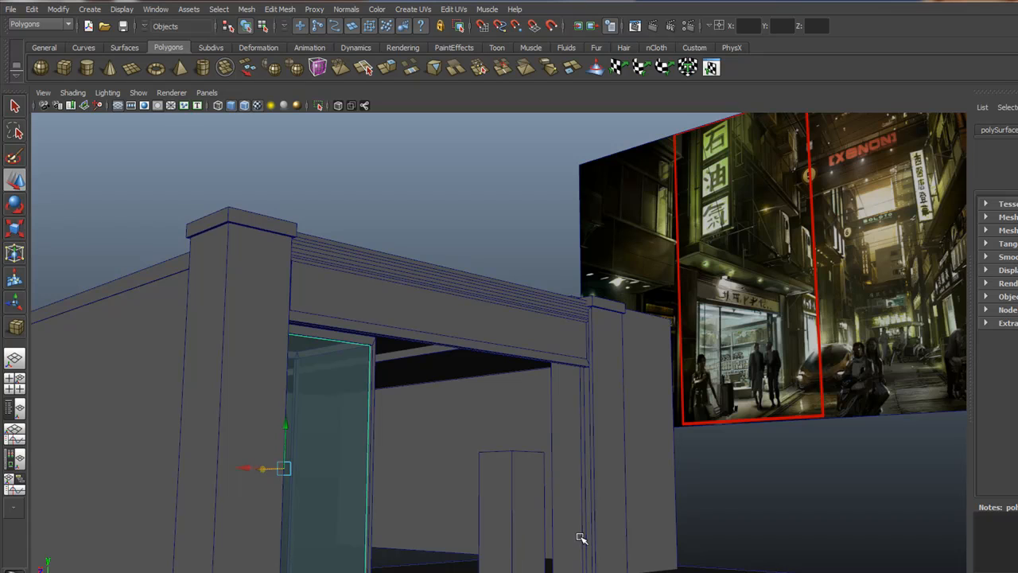